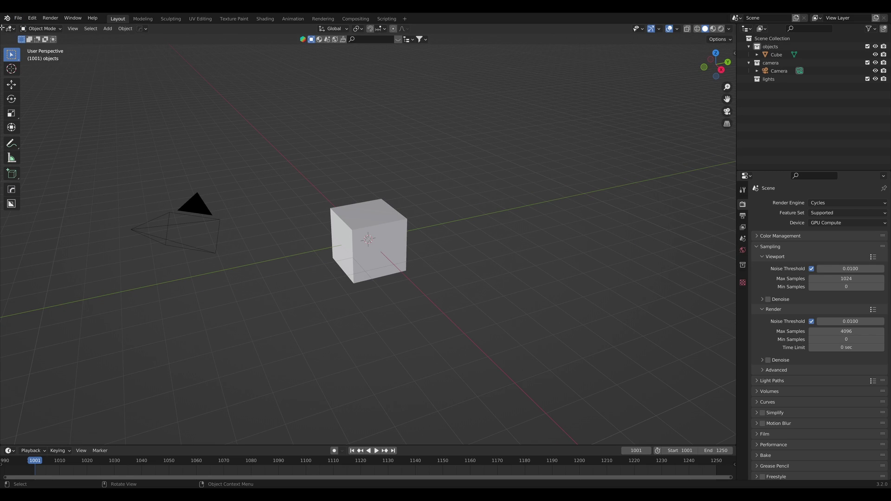
- Split the 3D viewport into two side-by-side areas, turn one into a Shader Editor and hide its sidebar
{"action": "left_click_drag", "start_coordinate": [4, 26], "coordinate": [378, 55]}
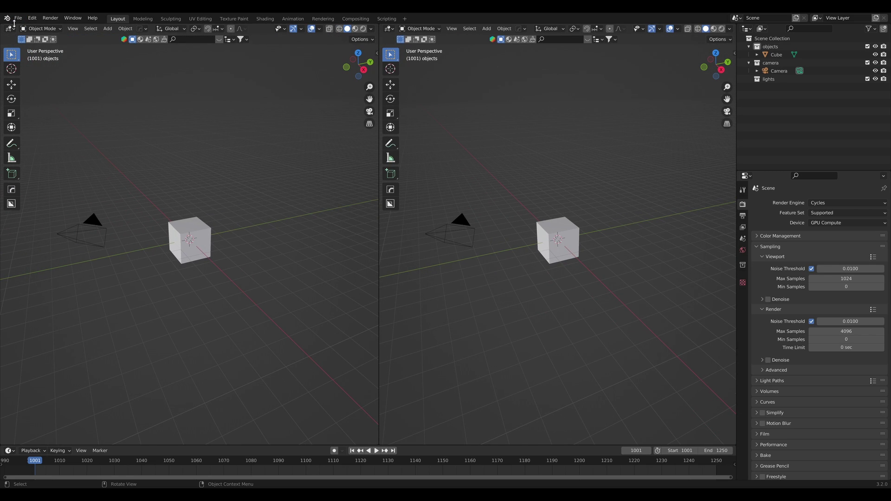
{"action": "left_click", "coordinate": [9, 29]}
{"action": "left_click", "coordinate": [27, 97]}
{"action": "key", "text": "n"}
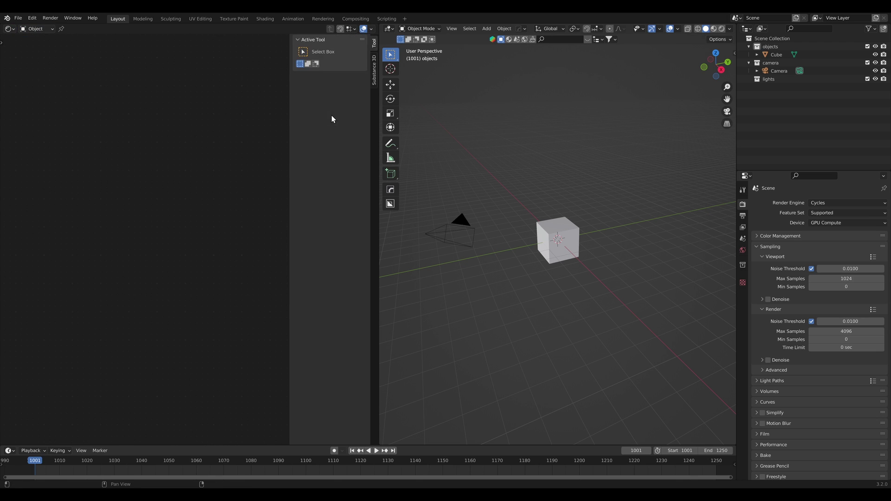
{"action": "key", "text": "n"}
- Select the cube and show the 3D viewport in Rendered shading
{"action": "left_click", "coordinate": [578, 245]}
{"action": "scroll", "coordinate": [584, 268], "scroll_direction": "up", "scroll_amount": 4}
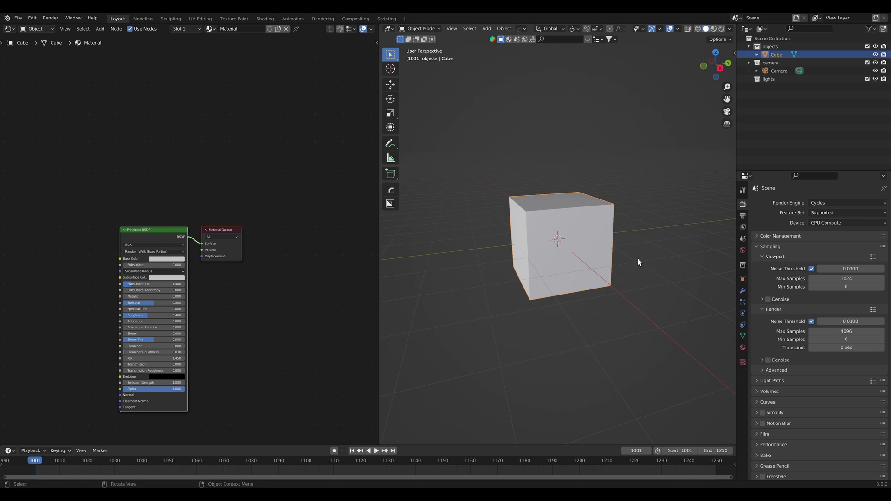
{"action": "key", "text": "z"}
{"action": "left_click", "coordinate": [717, 259]}
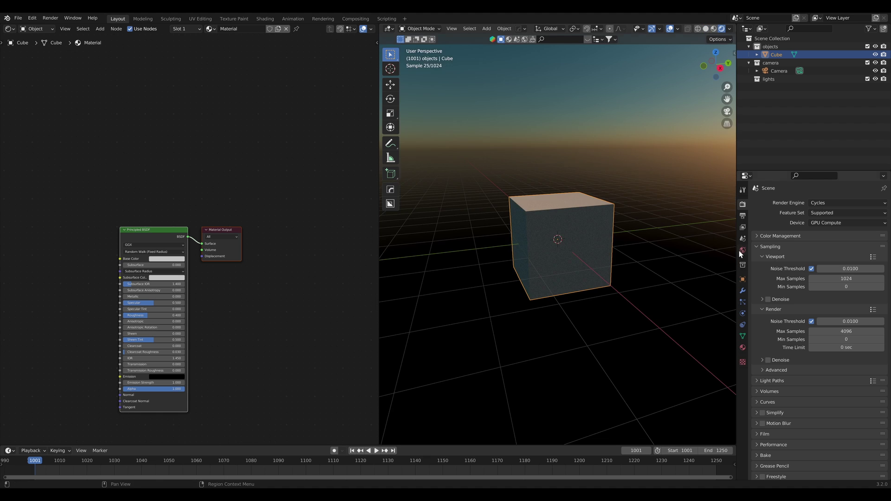
{"action": "middle_click_drag", "start_coordinate": [661, 250], "coordinate": [492, 249]}
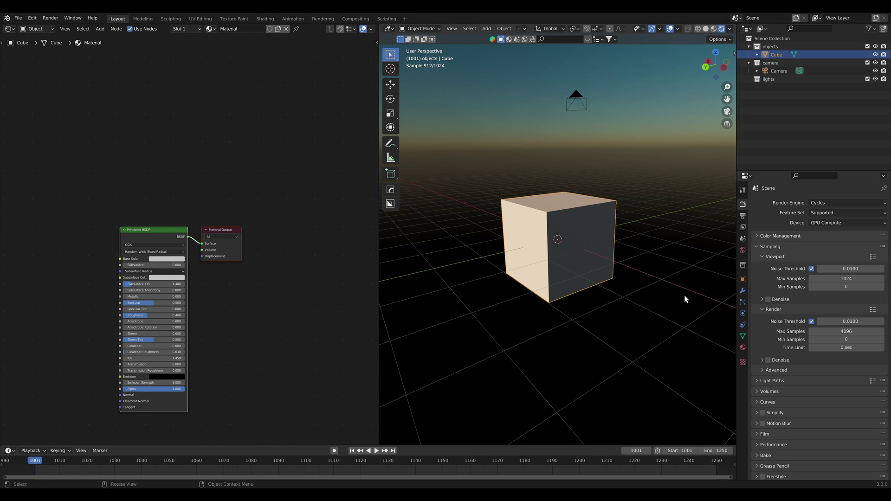
- Remove the Background shader from the World surface
{"action": "left_click", "coordinate": [743, 251]}
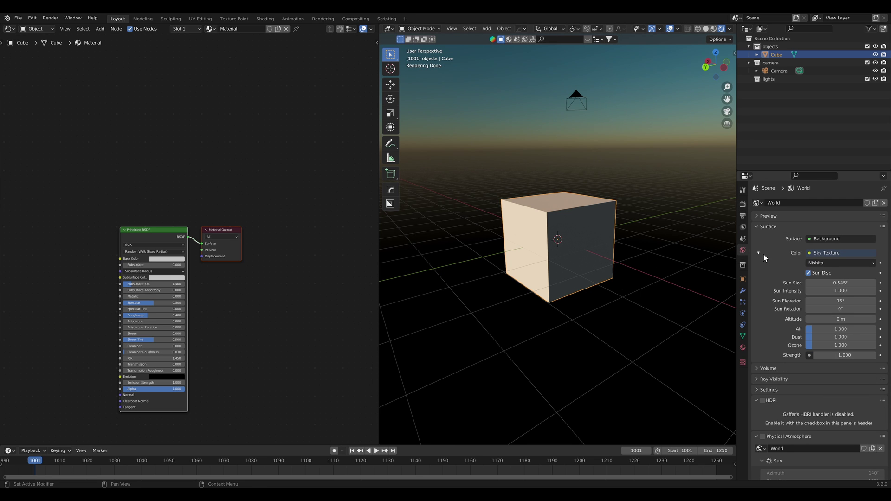
{"action": "left_click", "coordinate": [820, 239]}
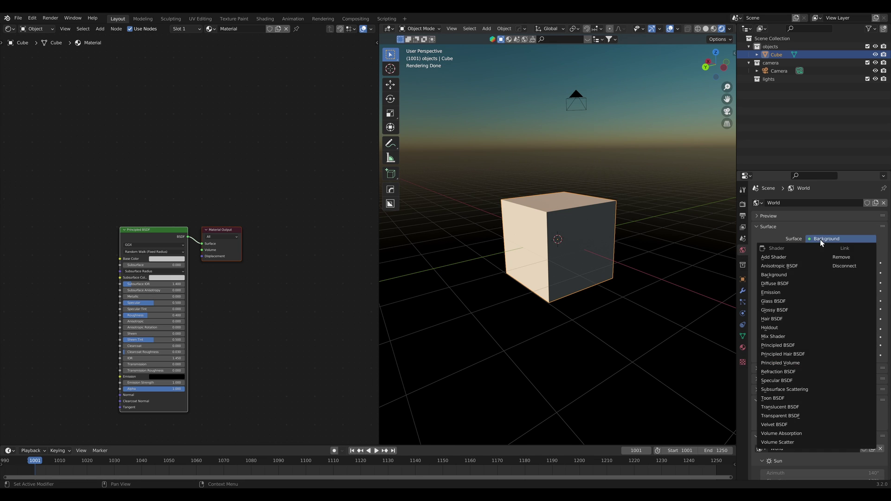
{"action": "left_click", "coordinate": [844, 257]}
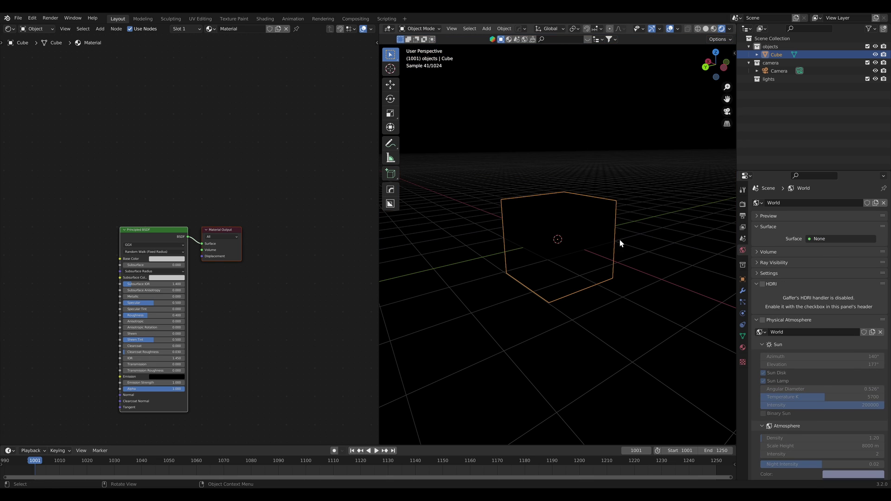
- Add a point light and move it above and to the side of the cube
{"action": "key", "text": "shift+a"}
{"action": "mouse_move", "coordinate": [624, 274]}
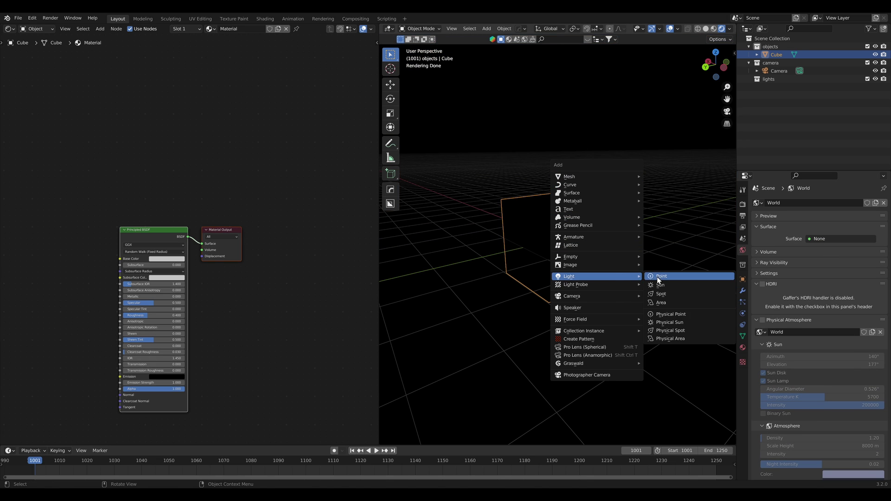
{"action": "left_click", "coordinate": [658, 278]}
{"action": "key", "text": "g"}
{"action": "left_click", "coordinate": [521, 199]}
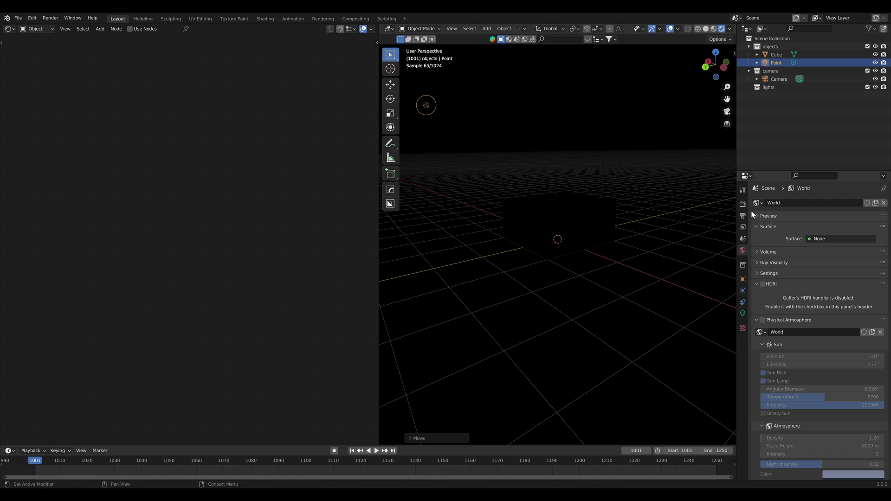
- Show the point light's data settings and hide the 3D viewport's overlays and toolbar
{"action": "left_click", "coordinate": [743, 314]}
{"action": "key", "text": "shift+alt+z"}
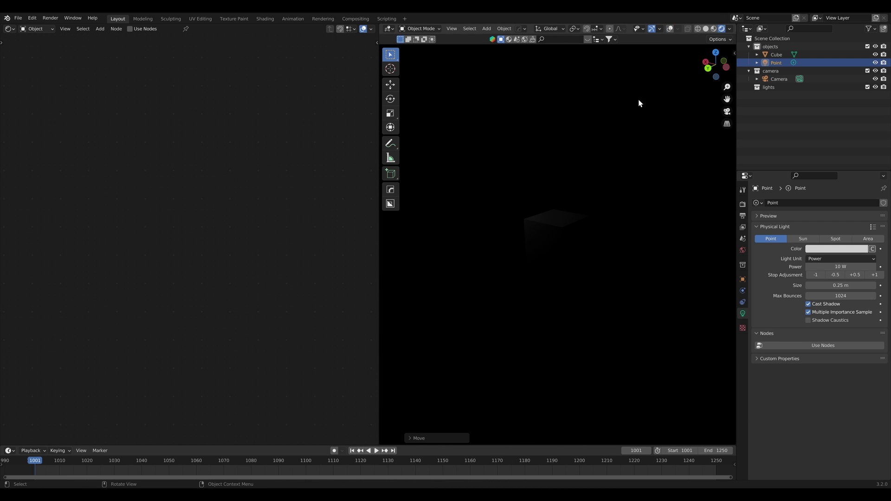
{"action": "key", "text": "t"}
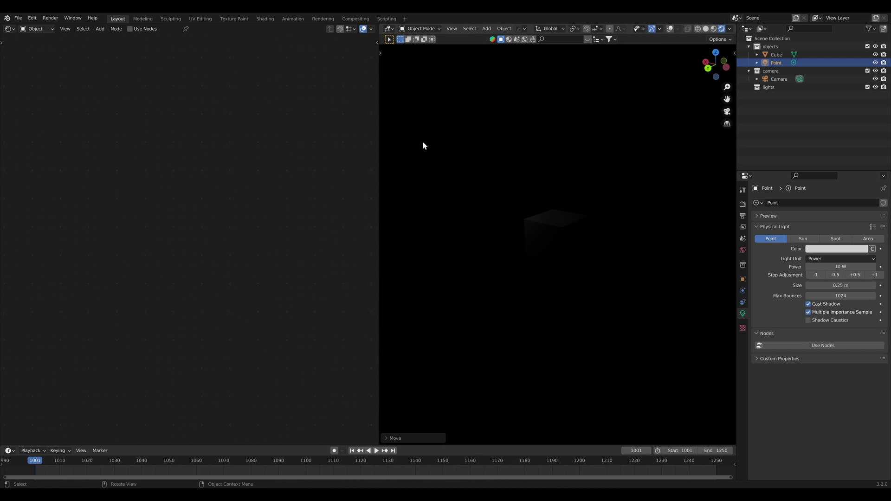
- Raise the point light's power in six +1 stop adjustments to 640 W
{"action": "left_click", "coordinate": [874, 274]}
{"action": "left_click", "coordinate": [875, 275]}
{"action": "left_click", "coordinate": [874, 274]}
{"action": "left_click", "coordinate": [875, 274]}
{"action": "left_click", "coordinate": [875, 275]}
{"action": "left_click", "coordinate": [875, 274]}
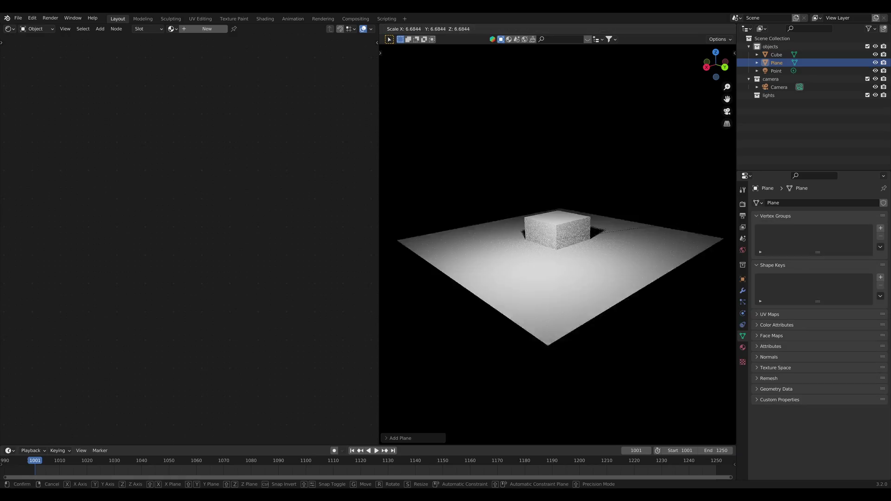
- Scale the ground plane up by about 6.7 and lower it along Z to the cube's base
{"action": "left_click", "coordinate": [557, 230]}
{"action": "key", "text": "g"}
{"action": "key", "text": "z"}
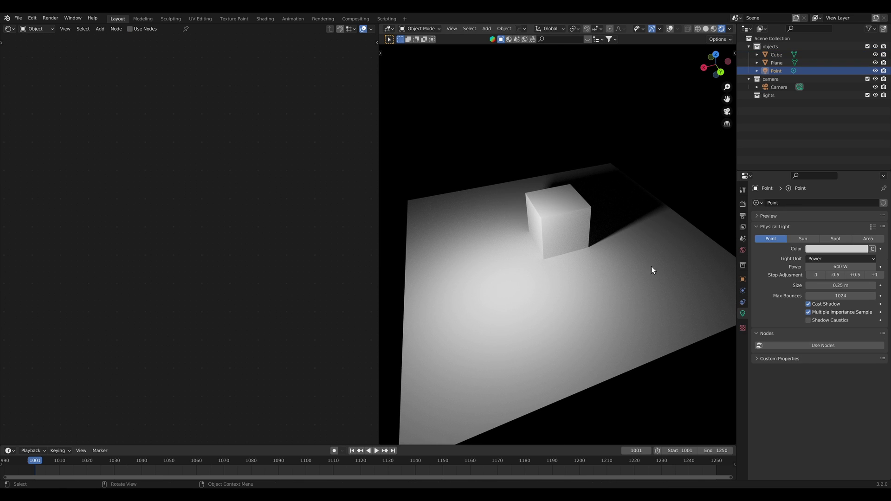
- Set the point light's size to 0 m and move it higher above the cube
{"action": "middle_click_drag", "start_coordinate": [456, 273], "coordinate": [742, 284]}
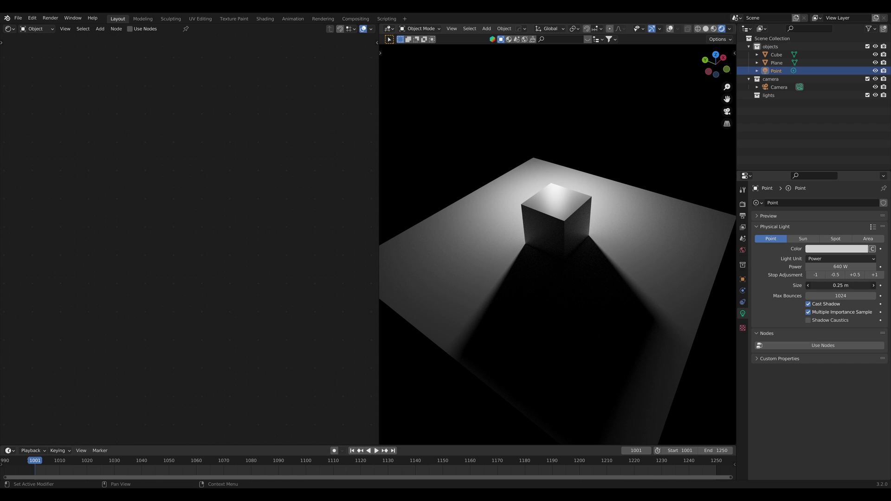
{"action": "left_click_drag", "start_coordinate": [841, 285], "coordinate": [808, 285]}
{"action": "middle_click_drag", "start_coordinate": [504, 306], "coordinate": [612, 279]}
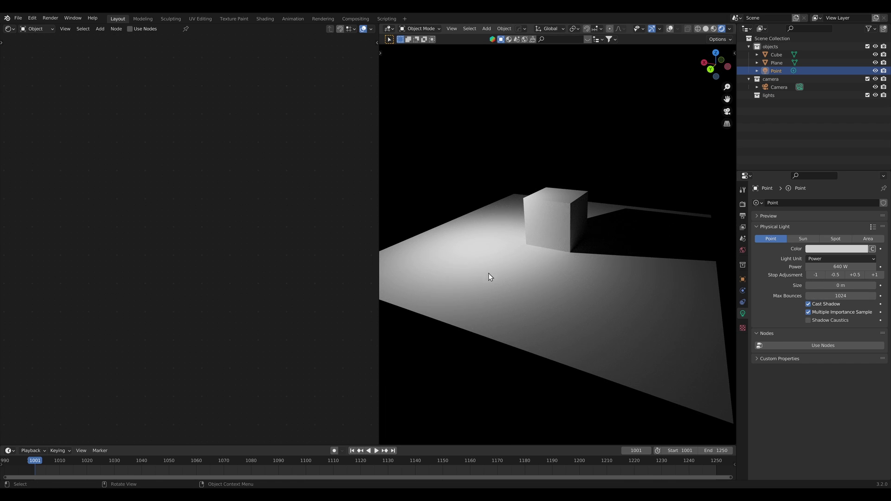
{"action": "key", "text": "g"}
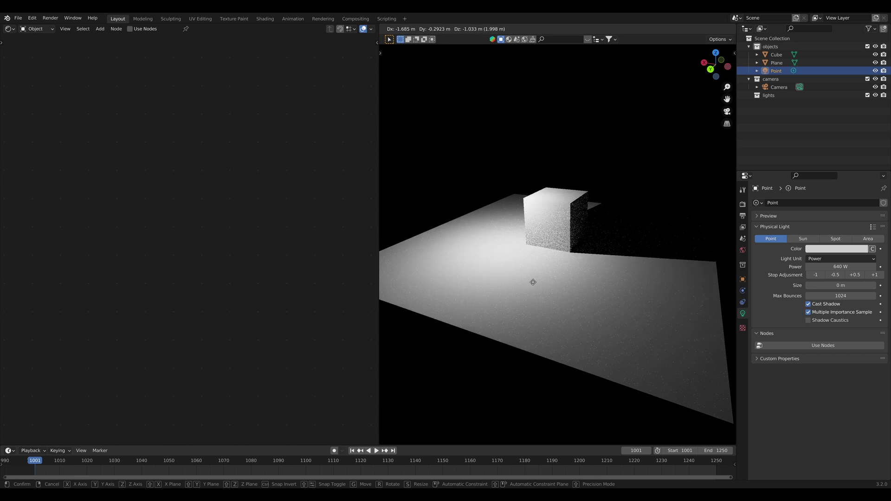
{"action": "left_click", "coordinate": [487, 188]}
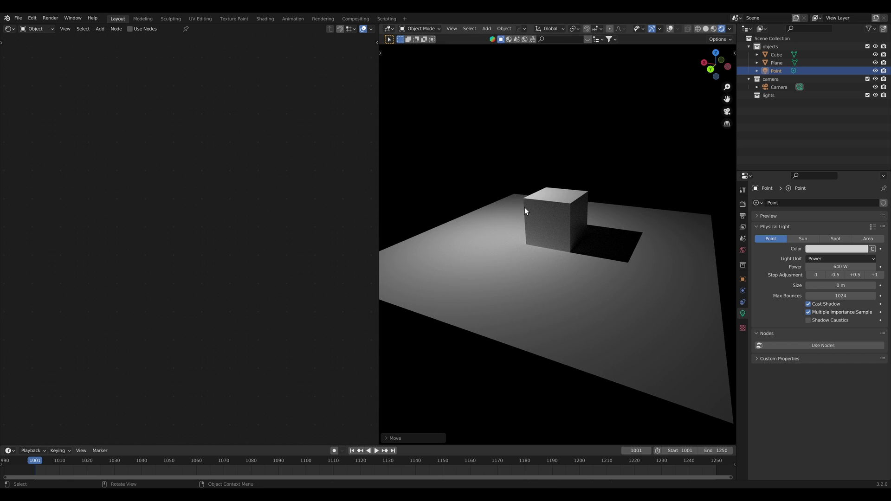
- Search the add-on preferences for "extra" to check that Add Mesh: Extra Objects is enabled
{"action": "middle_click_drag", "start_coordinate": [525, 207], "coordinate": [582, 250]}
{"action": "scroll", "coordinate": [603, 205], "scroll_direction": "up", "scroll_amount": 4}
{"action": "middle_click_drag", "start_coordinate": [582, 250], "coordinate": [540, 250]}
{"action": "key", "text": "shift+a"}
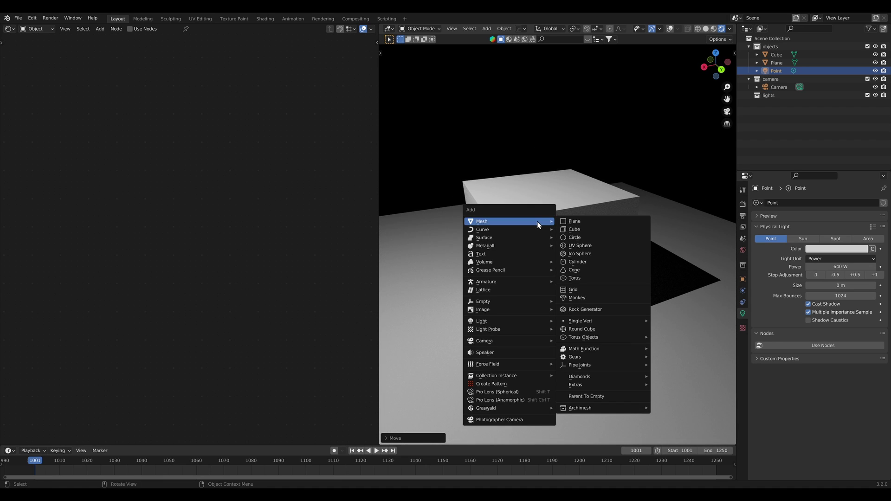
{"action": "left_click", "coordinate": [32, 18]}
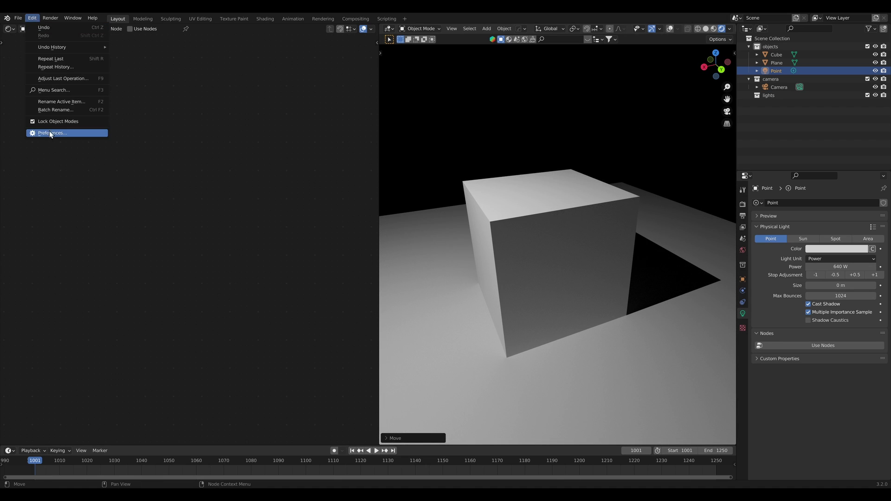
{"action": "left_click", "coordinate": [50, 132]}
{"action": "left_click", "coordinate": [48, 93]}
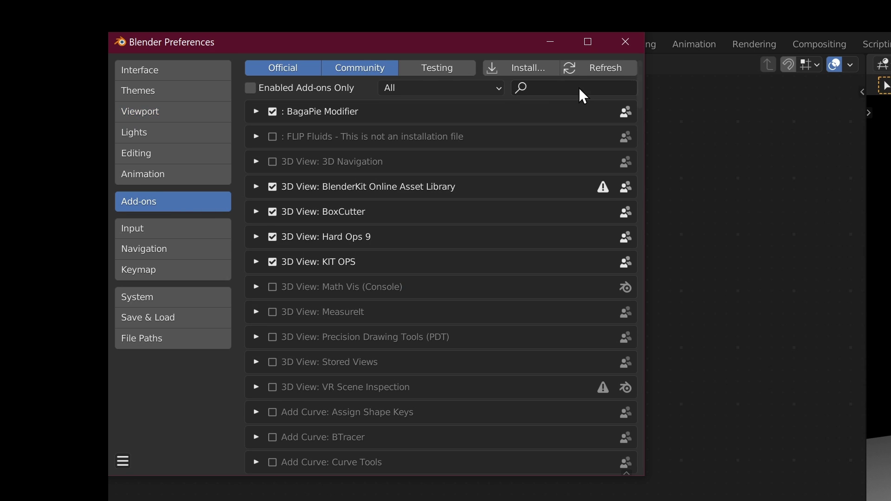
{"action": "left_click", "coordinate": [580, 87]}
{"action": "type", "text": "extra"}
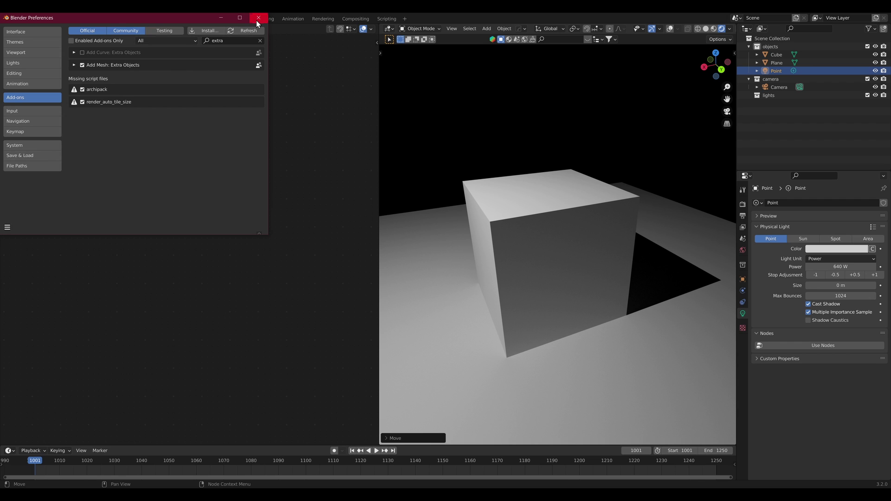
{"action": "left_click", "coordinate": [258, 19]}
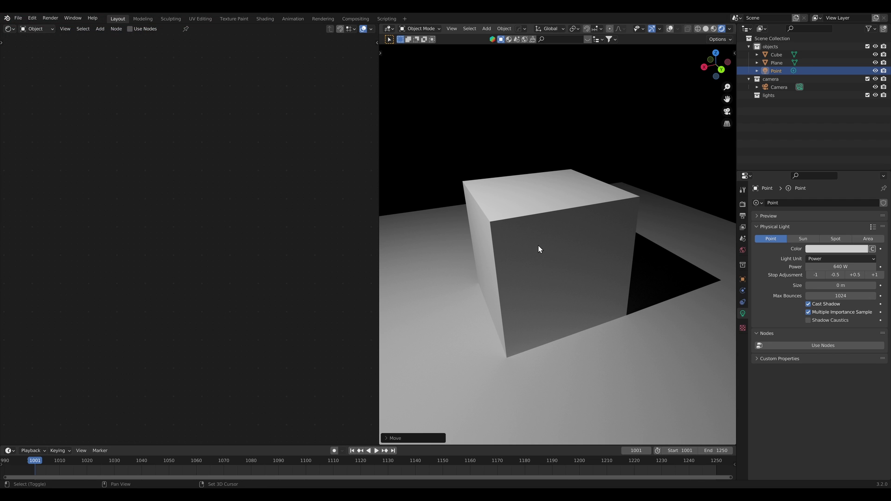
- Add a Teapot+ mesh from the extra objects and lower its resolution
{"action": "key", "text": "shift+a"}
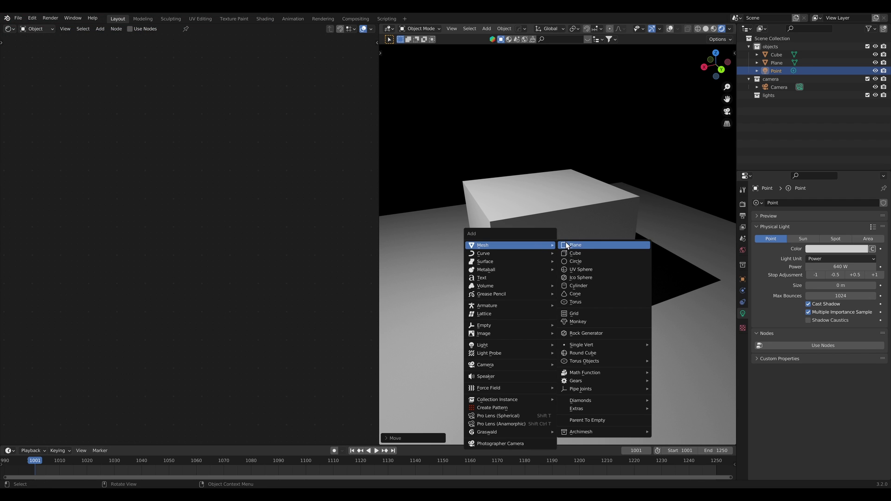
{"action": "mouse_move", "coordinate": [604, 409]}
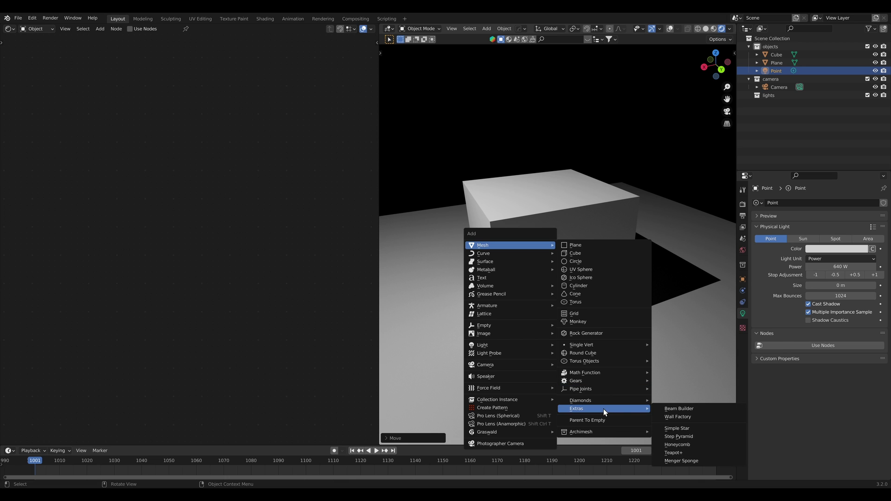
{"action": "left_click", "coordinate": [691, 453]}
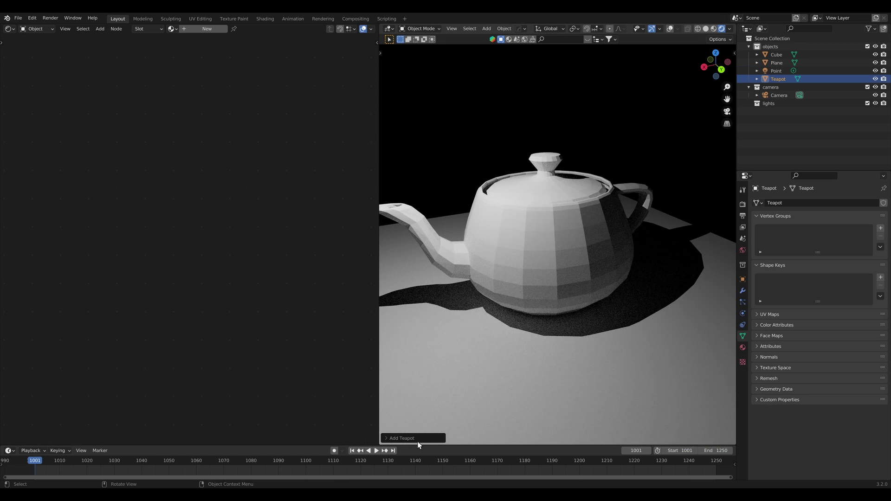
{"action": "left_click", "coordinate": [417, 439]}
{"action": "mouse_move", "coordinate": [433, 323]}
{"action": "left_mouse_down"}
{"action": "mouse_move", "coordinate": [354, 313]}
{"action": "mouse_move", "coordinate": [433, 323]}
{"action": "left_mouse_up"}
- Move the teapot up 2 m along the Z axis
{"action": "key", "text": "g"}
{"action": "key", "text": "z"}
{"action": "key", "text": "2"}
{"action": "key", "text": "Return"}
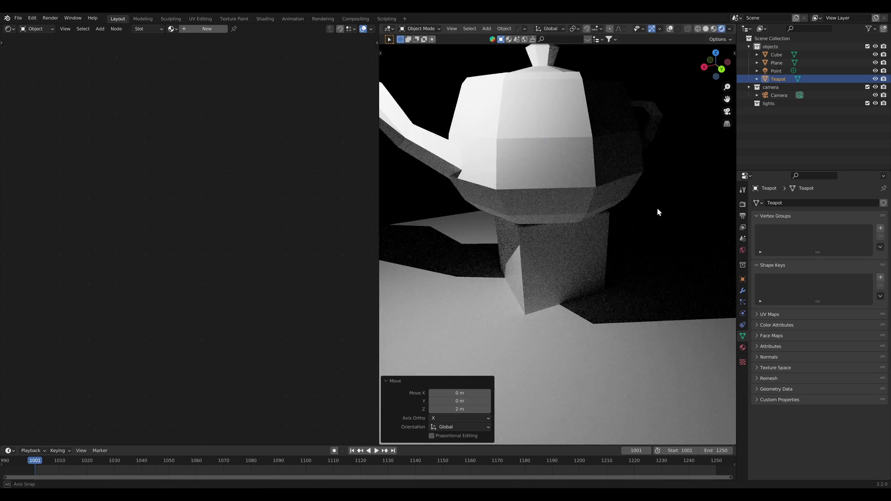
- Scale the teapot down to 0.356 so it fits on top of the cube
{"action": "middle_click_drag", "start_coordinate": [661, 206], "coordinate": [679, 191]}
{"action": "scroll", "coordinate": [678, 191], "scroll_direction": "down", "scroll_amount": 5}
{"action": "key", "text": "s"}
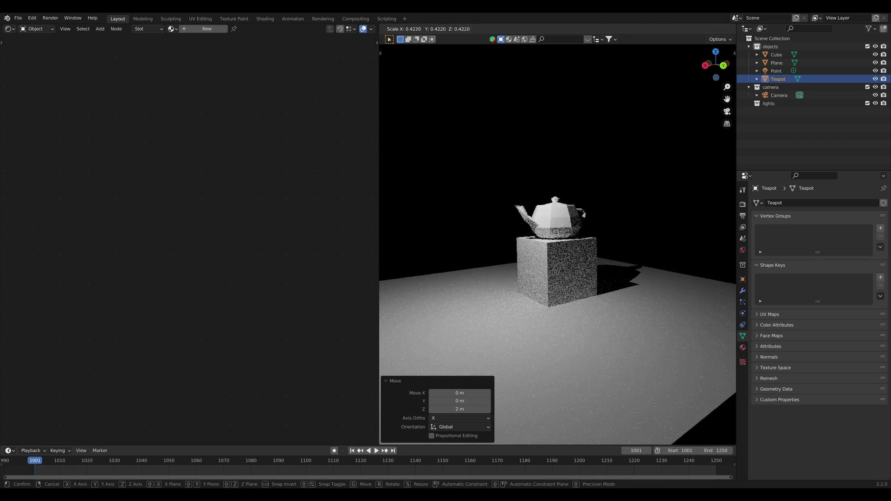
{"action": "key", "text": "Return"}
{"action": "scroll", "coordinate": [564, 217], "scroll_direction": "up", "scroll_amount": 6}
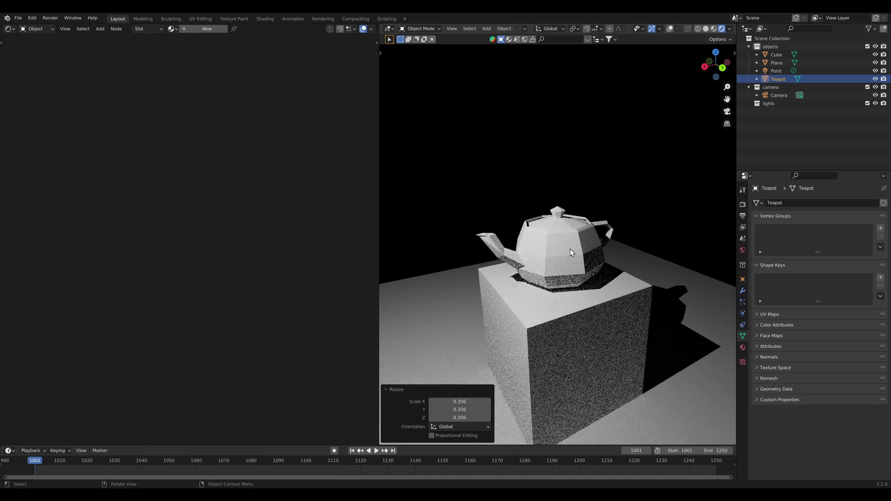
{"action": "middle_click_drag", "start_coordinate": [569, 246], "coordinate": [571, 240]}
{"action": "left_click", "coordinate": [398, 389]}
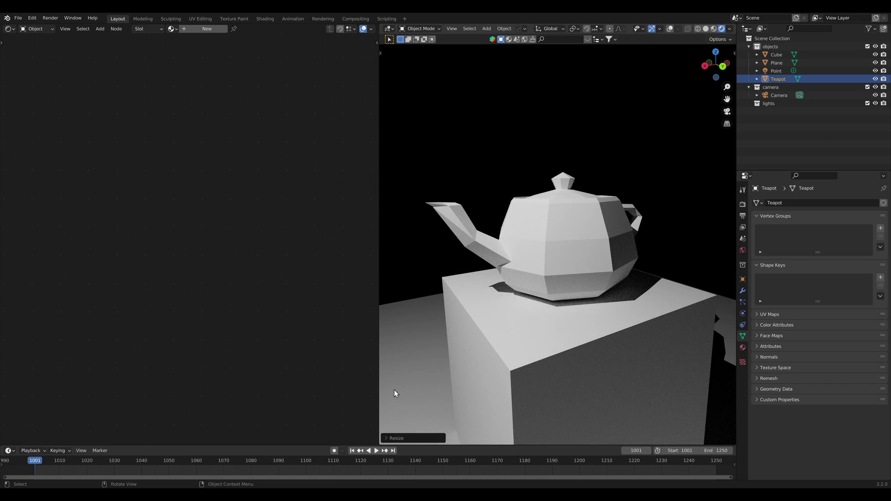
- Apply smooth shading to the teapot
{"action": "middle_click_drag", "start_coordinate": [529, 282], "coordinate": [574, 232]}
{"action": "scroll", "coordinate": [566, 261], "scroll_direction": "down", "scroll_amount": 2}
{"action": "scroll", "coordinate": [575, 229], "scroll_direction": "up", "scroll_amount": 2}
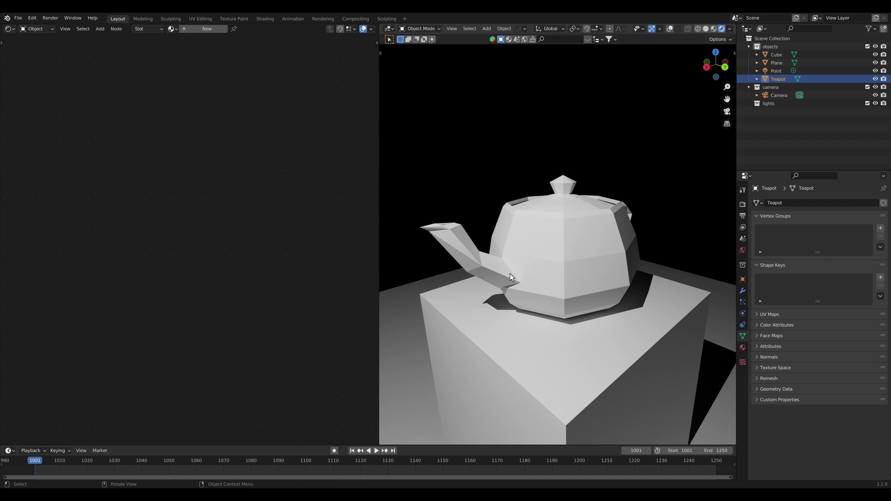
{"action": "middle_click_drag", "start_coordinate": [498, 272], "coordinate": [532, 271]}
{"action": "right_click", "coordinate": [572, 245]}
{"action": "left_click", "coordinate": [569, 244]}
- Move the point light from the objects collection into the lights collection
{"action": "left_click", "coordinate": [761, 72]}
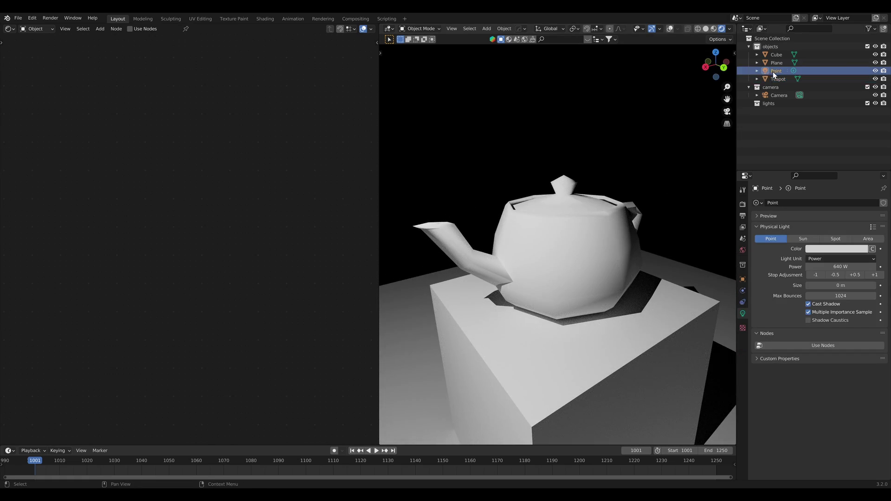
{"action": "left_click_drag", "start_coordinate": [773, 79], "coordinate": [762, 103]}
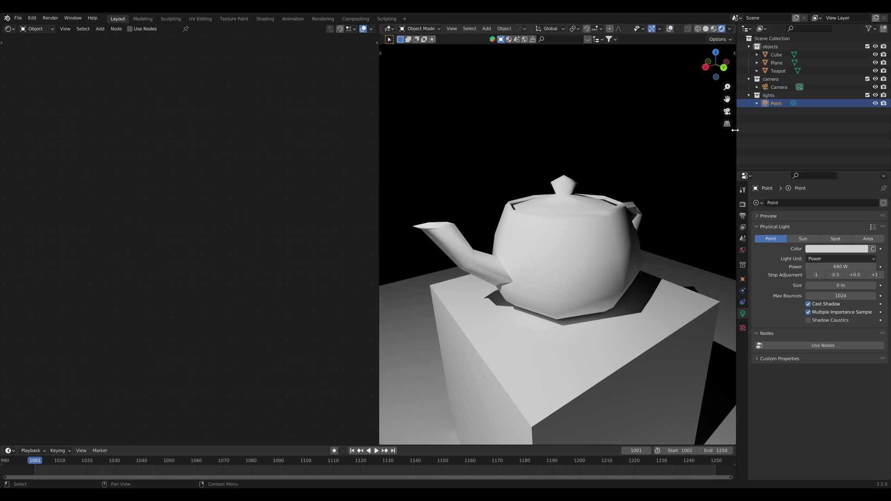
- Create a new material for the teapot and name it "retro shader"
{"action": "left_click", "coordinate": [778, 71]}
{"action": "left_click", "coordinate": [743, 348]}
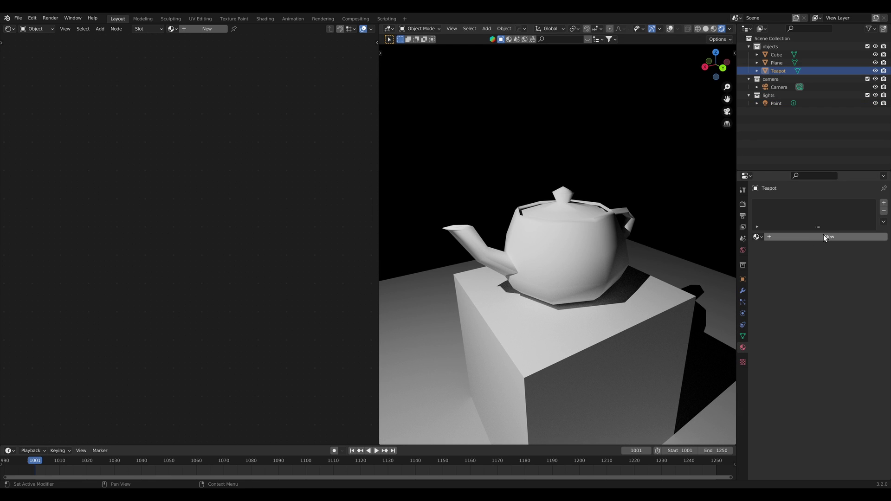
{"action": "left_click", "coordinate": [809, 238]}
{"action": "left_click", "coordinate": [833, 236]}
{"action": "type", "text": "retro shader"}
{"action": "key", "text": "Return"}
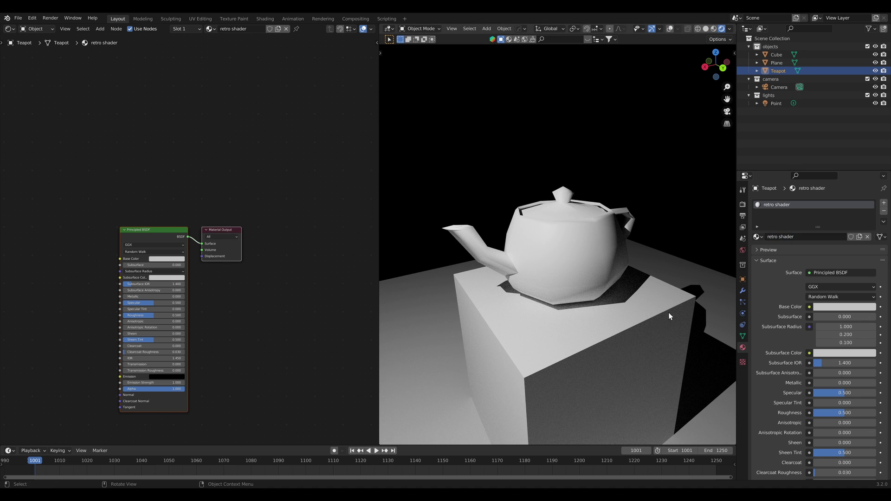
- Assign the existing retro shader material to the cube and the ground plane, and reselect the teapot
{"action": "left_click", "coordinate": [647, 331]}
{"action": "left_click", "coordinate": [697, 290]}
{"action": "left_click", "coordinate": [757, 237]}
{"action": "left_click", "coordinate": [780, 253]}
{"action": "left_click", "coordinate": [577, 254]}
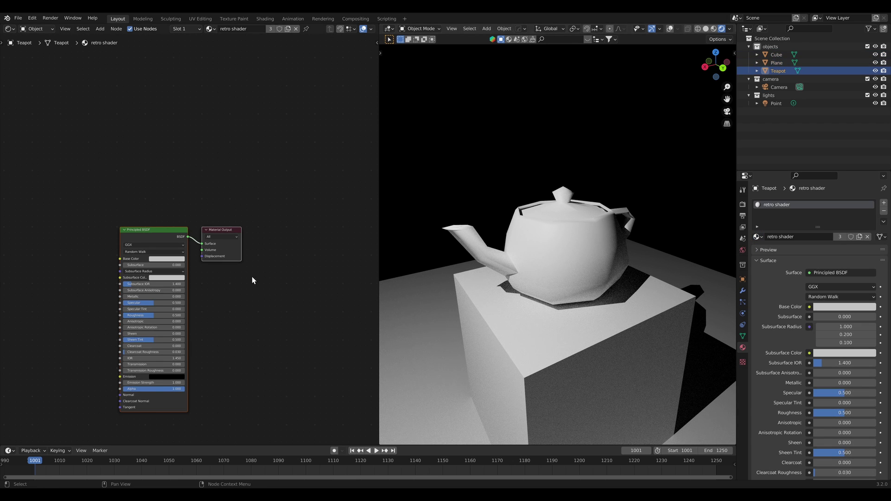
{"action": "middle_click_drag", "start_coordinate": [189, 275], "coordinate": [240, 241]}
{"action": "scroll", "coordinate": [240, 241], "scroll_direction": "up", "scroll_amount": 2}
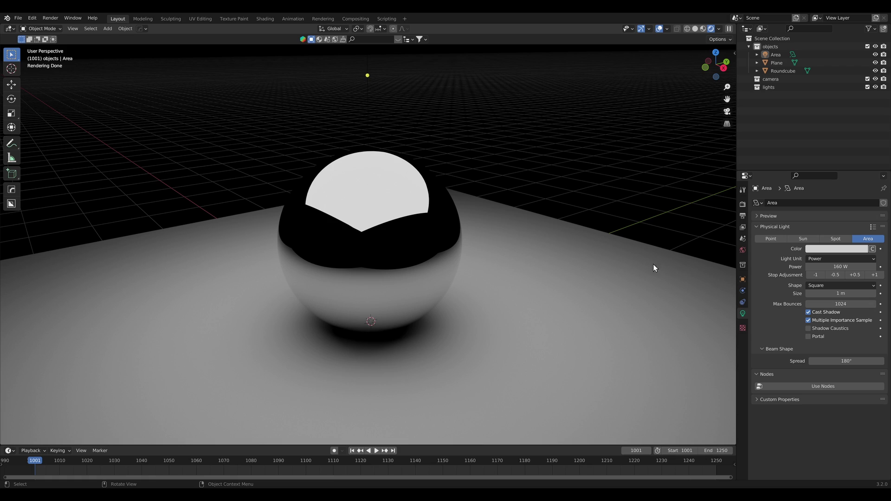
{"action": "middle_click_drag", "start_coordinate": [613, 264], "coordinate": [496, 259]}
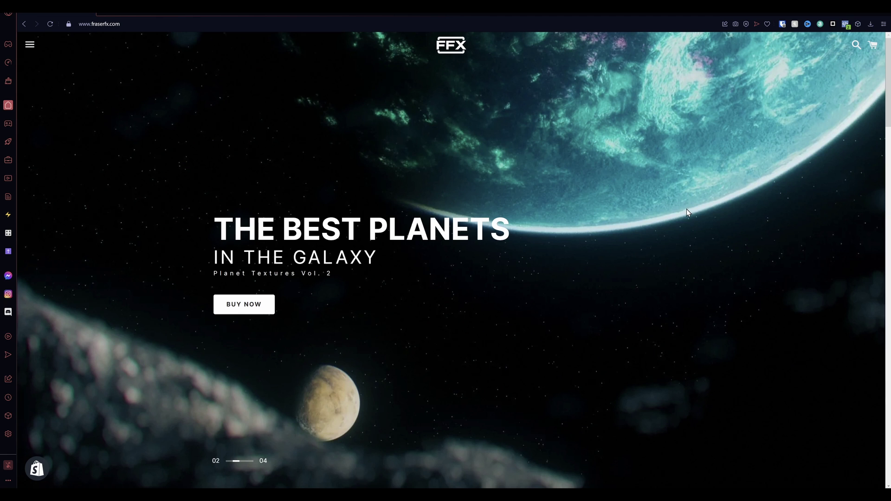
- Switch to the browser, open the Pro Light Textures product on fraserfx.com and examine its texture previews
{"action": "scroll", "coordinate": [687, 209], "scroll_direction": "down", "scroll_amount": 8}
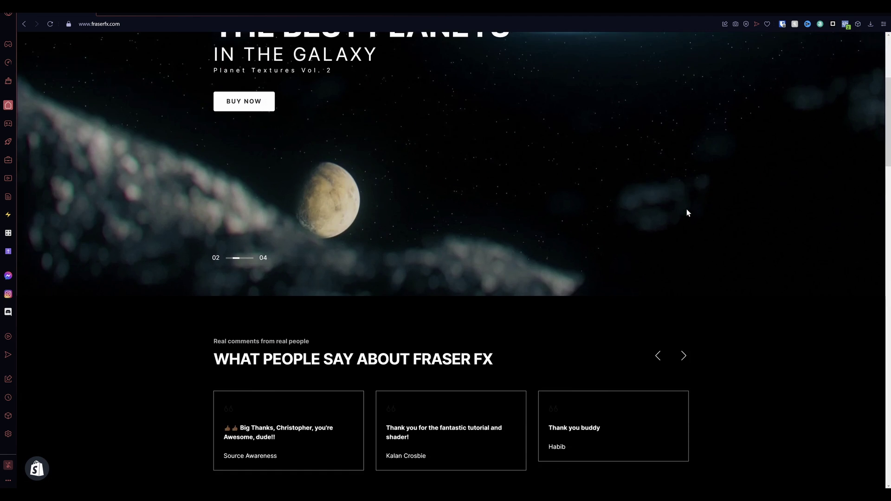
{"action": "scroll", "coordinate": [637, 209], "scroll_direction": "down", "scroll_amount": 5}
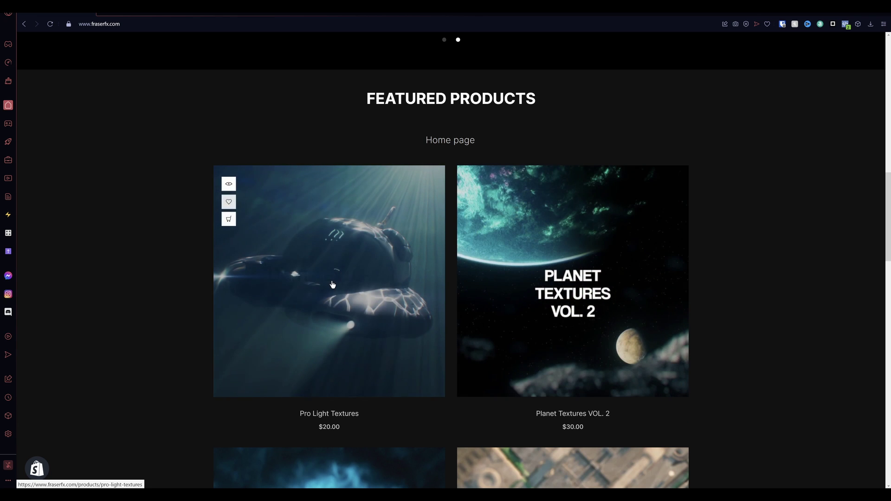
{"action": "left_click", "coordinate": [333, 284]}
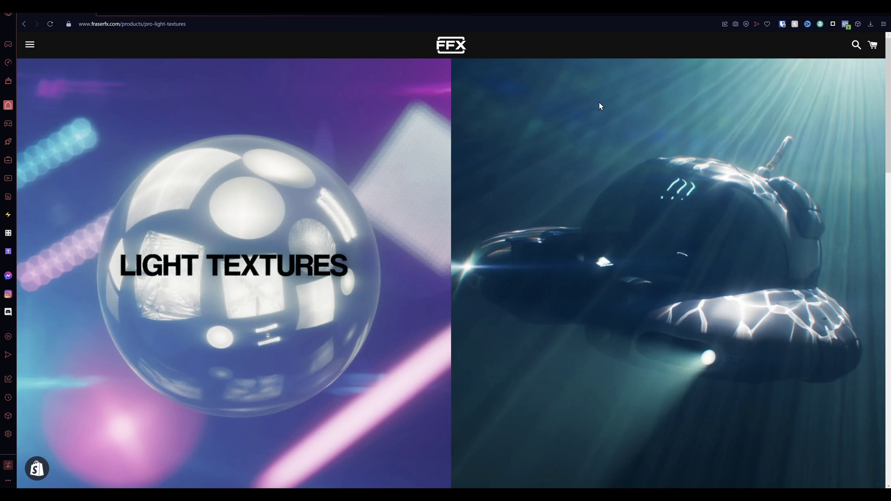
{"action": "scroll", "coordinate": [594, 84], "scroll_direction": "down", "scroll_amount": 8}
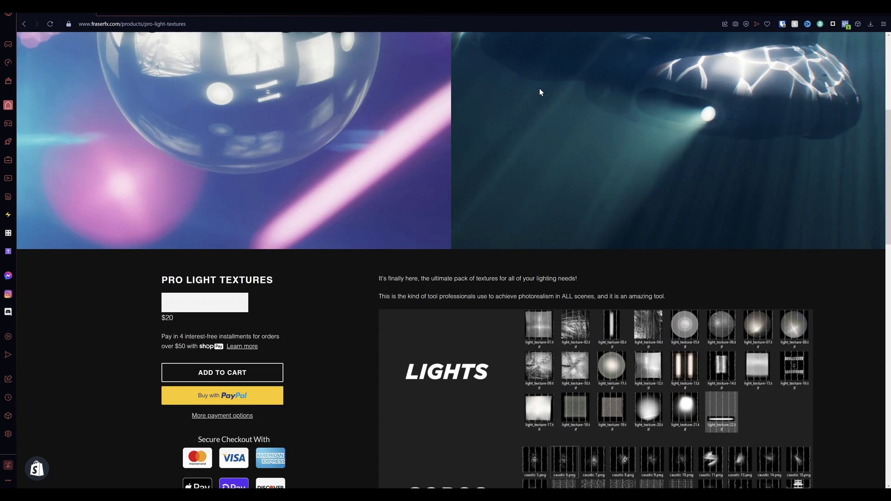
{"action": "scroll", "coordinate": [539, 88], "scroll_direction": "down", "scroll_amount": 1}
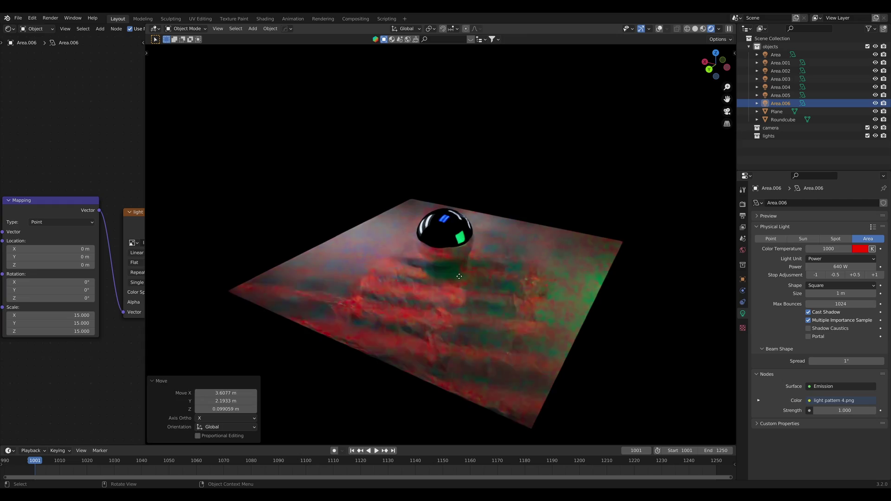
- Switch to the Blender sphere scene, scale the area light above the sphere to 0.327 and lower its power to 40 W
{"action": "middle_click_drag", "start_coordinate": [115, 263], "coordinate": [54, 262]}
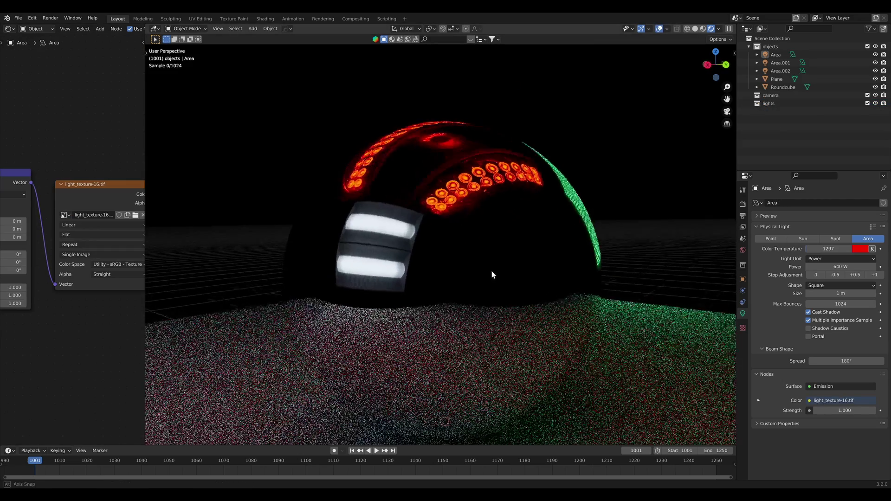
{"action": "middle_click_drag", "start_coordinate": [491, 270], "coordinate": [589, 339]}
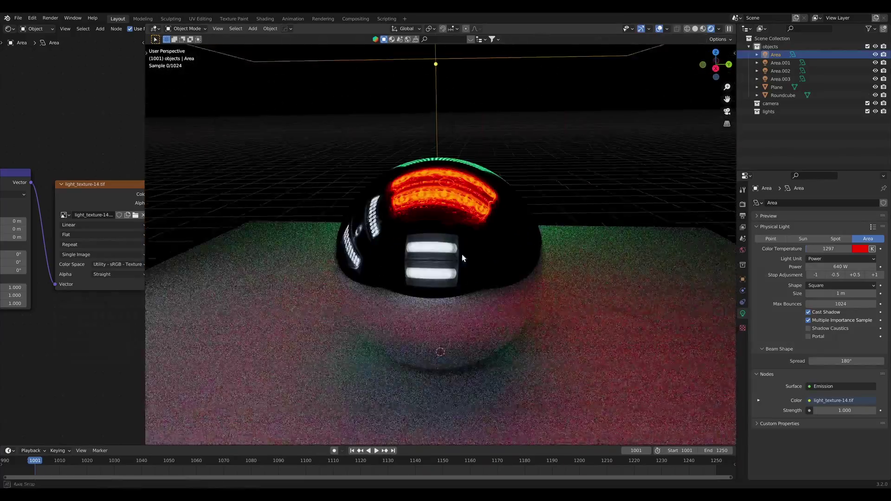
{"action": "middle_click_drag", "start_coordinate": [463, 258], "coordinate": [520, 246]}
{"action": "scroll", "coordinate": [519, 247], "scroll_direction": "down", "scroll_amount": 3}
{"action": "key", "text": "s"}
{"action": "left_click", "coordinate": [476, 178]}
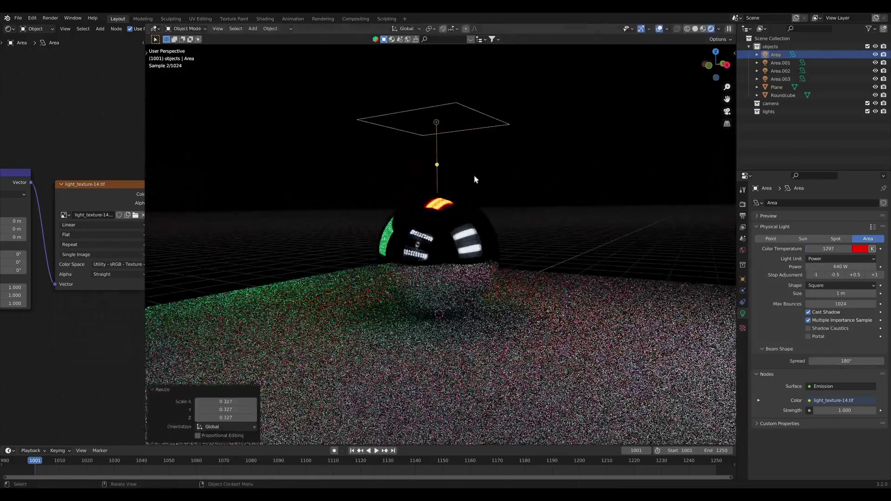
{"action": "left_click", "coordinate": [812, 273]}
{"action": "left_click", "coordinate": [812, 273]}
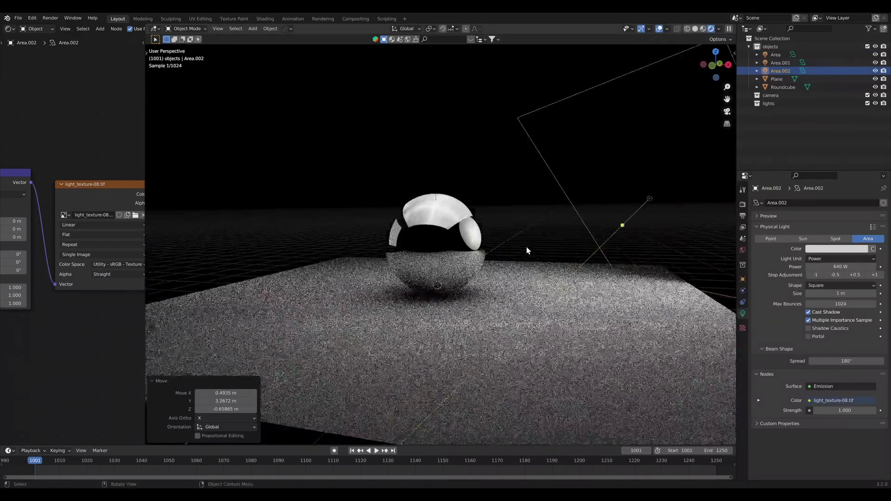
- Move the area light that uses light_texture-08.tif farther beside the sphere and clear the selection
{"action": "scroll", "coordinate": [527, 251], "scroll_direction": "down", "scroll_amount": 2}
{"action": "key", "text": "g"}
{"action": "left_click", "coordinate": [543, 246]}
{"action": "scroll", "coordinate": [413, 237], "scroll_direction": "up", "scroll_amount": 4}
{"action": "key", "text": "alt+a"}
{"action": "middle_click_drag", "start_coordinate": [413, 236], "coordinate": [434, 261]}
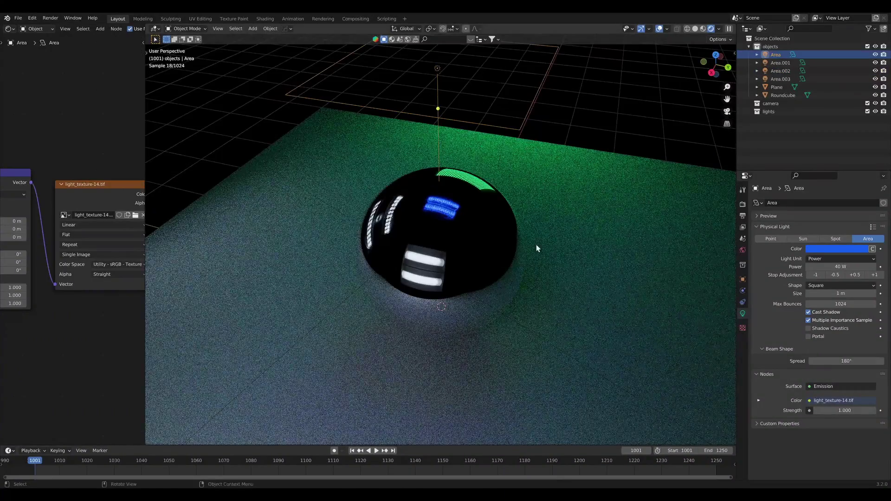
{"action": "key", "text": "alt+a"}
{"action": "scroll", "coordinate": [604, 202], "scroll_direction": "down", "scroll_amount": 5}
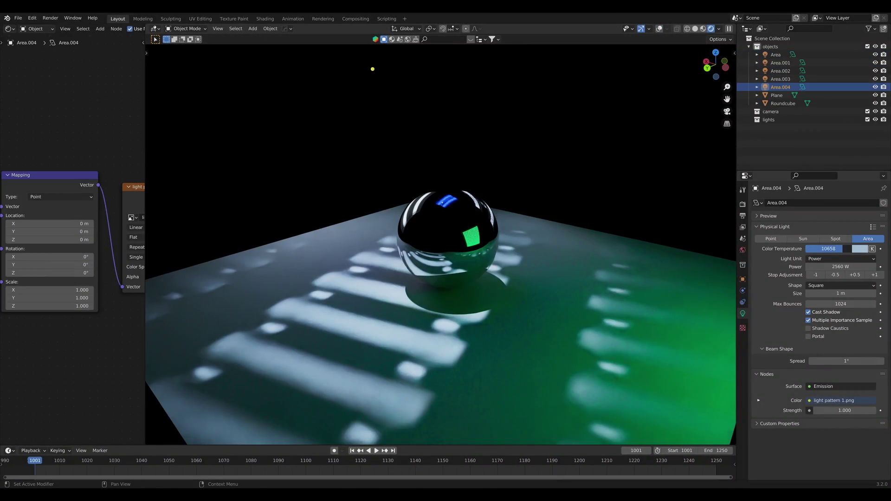
- Lower the color temperature of Area.004 and set the mapping scale of Area.005 to 15 on all axes
{"action": "left_click_drag", "start_coordinate": [843, 249], "coordinate": [806, 249]}
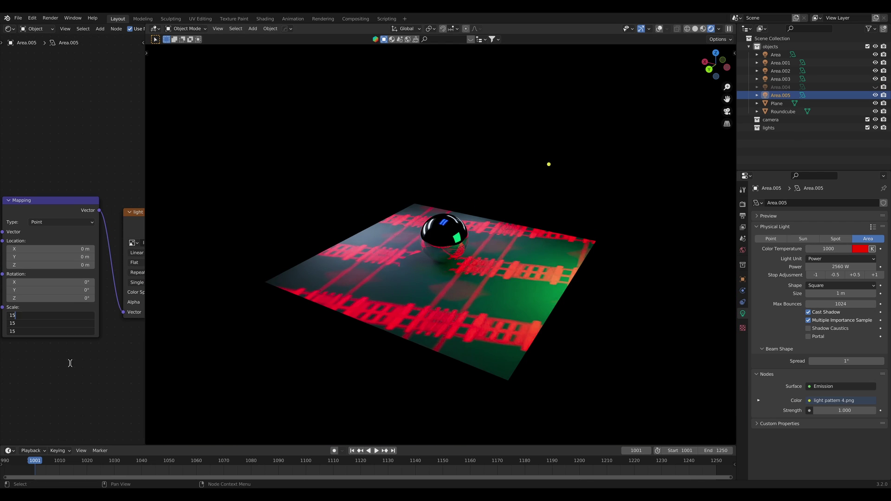
{"action": "key", "text": "Return"}
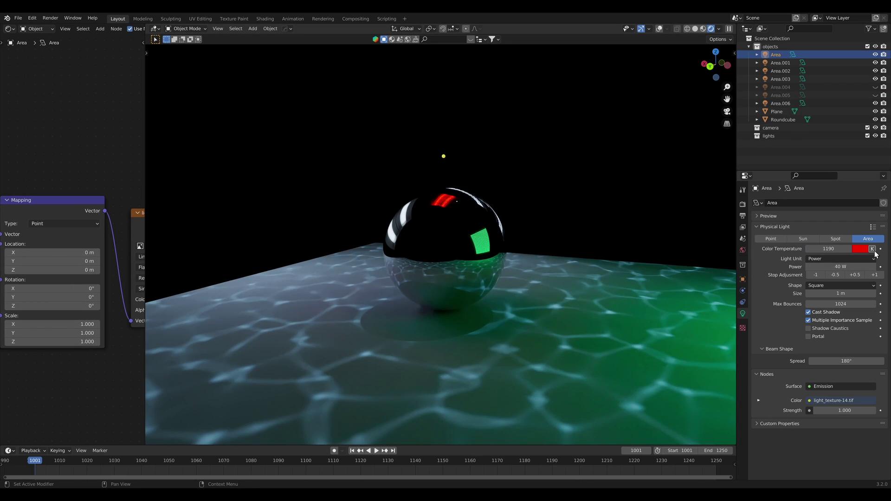
- Switch the area light above the sphere from color temperature to a plain blue color, and view the neighbouring area lights' settings
{"action": "left_click", "coordinate": [872, 249]}
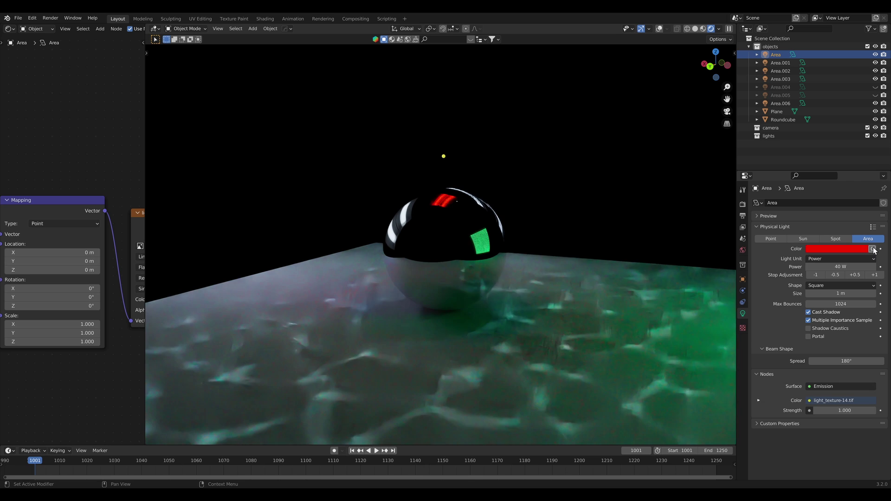
{"action": "left_click", "coordinate": [847, 248]}
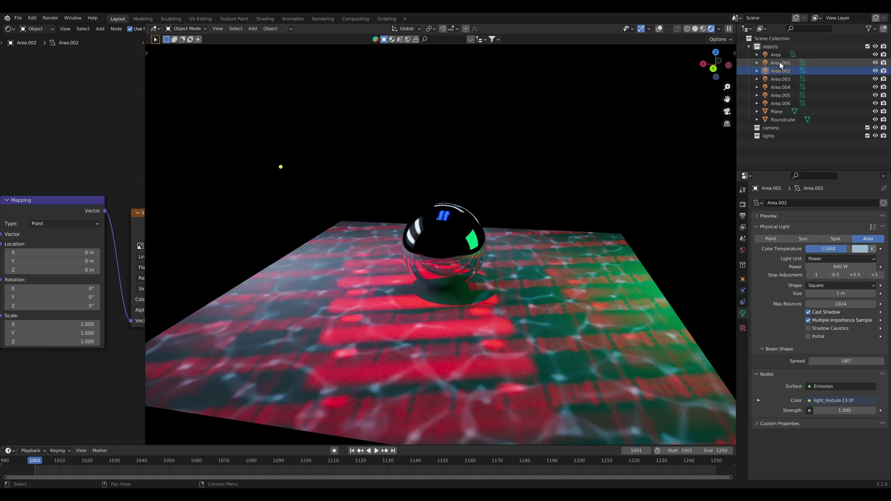
{"action": "left_click", "coordinate": [778, 62]}
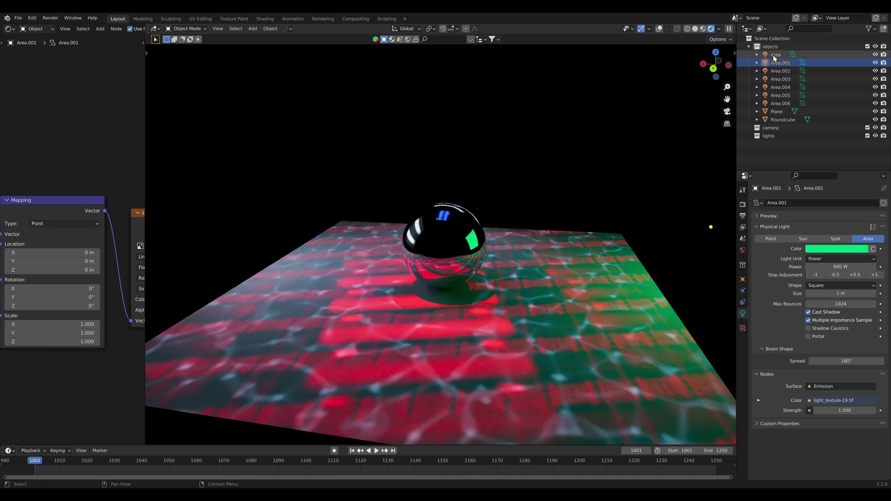
{"action": "left_click", "coordinate": [776, 70]}
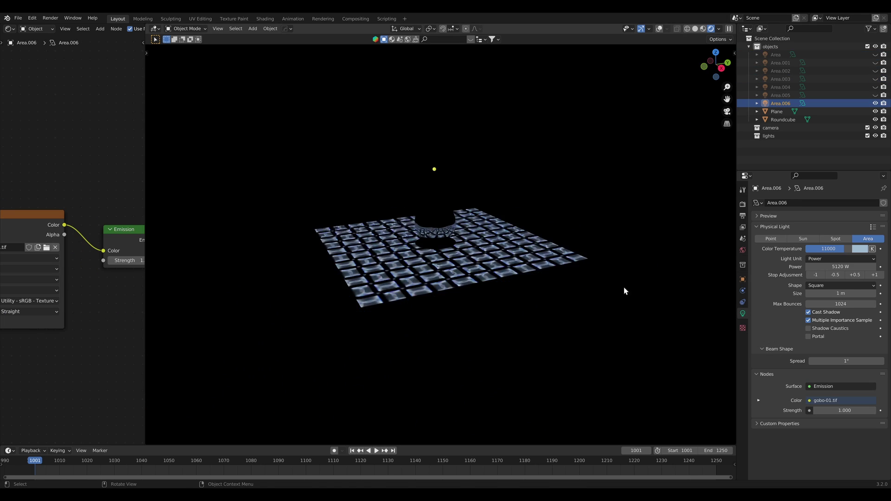
- Rotate the Area.006 gobo light twice to turn its projected pattern, the first time by about 75.3°
{"action": "key", "text": "r"}
{"action": "left_click", "coordinate": [320, 300]}
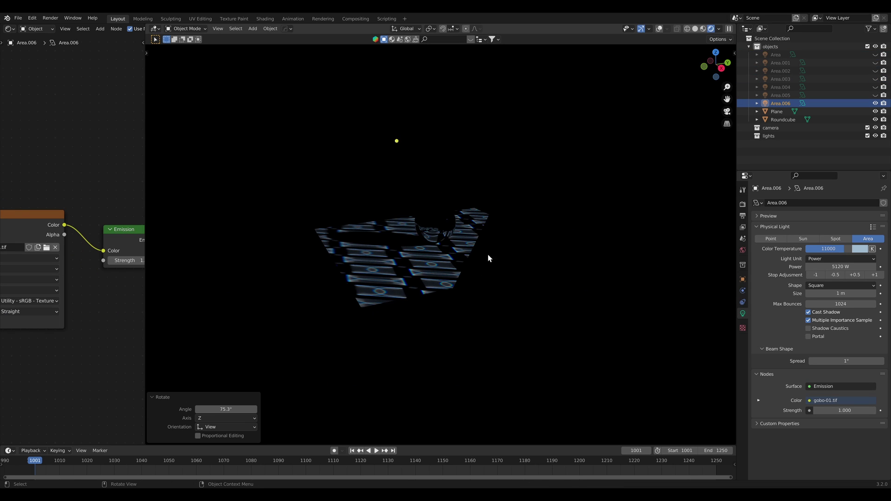
{"action": "key", "text": "r"}
{"action": "left_click", "coordinate": [668, 264]}
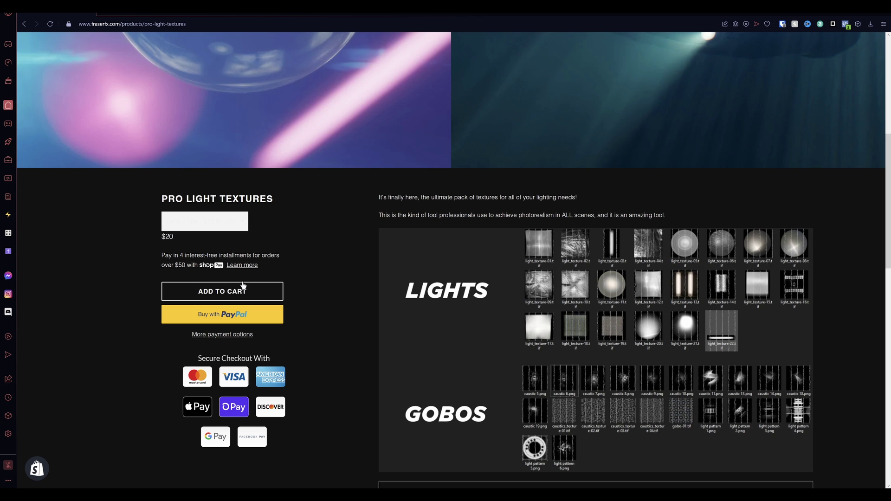
- Switch to the browser and add the Pro Light Textures pack to the cart
{"action": "left_click", "coordinate": [259, 290]}
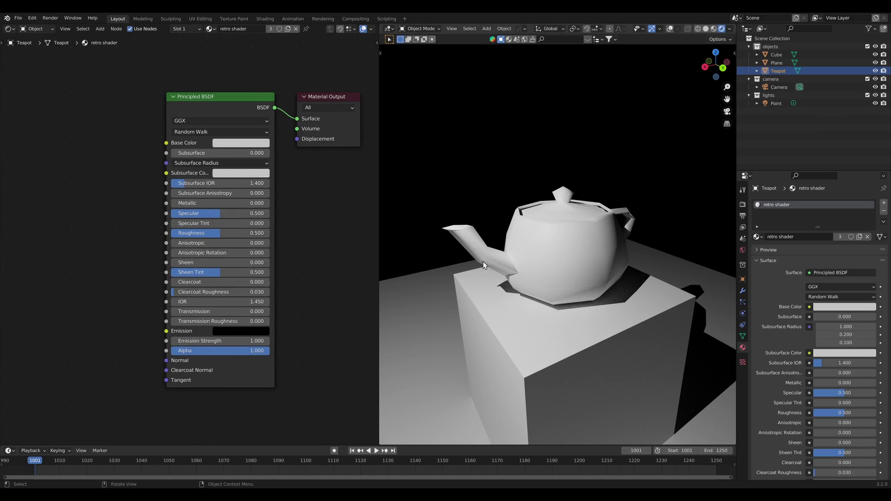
- Switch back to the teapot scene in Blender and delete the Principled BSDF node from the retro shader material
{"action": "middle_click_drag", "start_coordinate": [483, 261], "coordinate": [550, 261]}
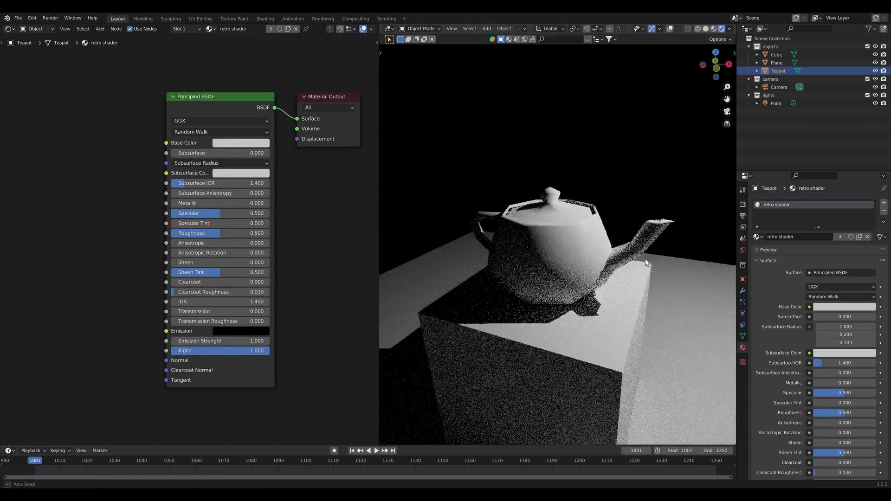
{"action": "mouse_move", "coordinate": [652, 257]}
{"action": "middle_mouse_down"}
{"action": "mouse_move", "coordinate": [617, 255]}
{"action": "mouse_move", "coordinate": [670, 258]}
{"action": "middle_mouse_up"}
{"action": "left_click", "coordinate": [227, 96]}
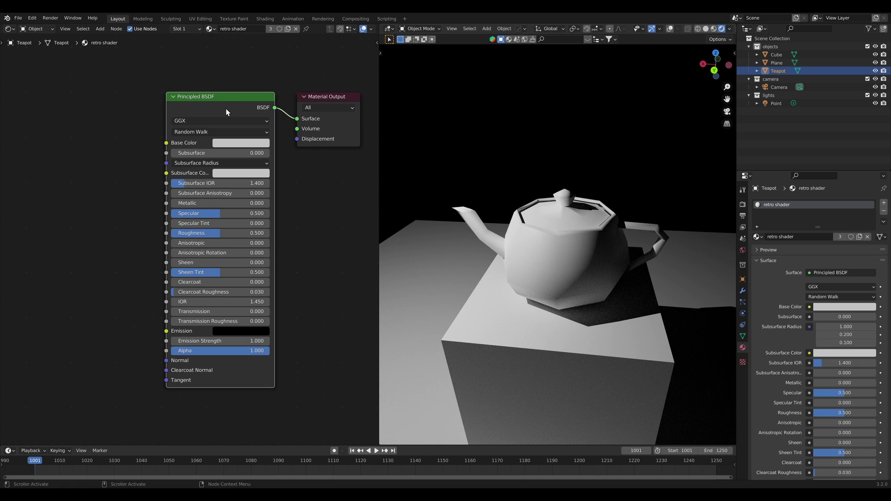
{"action": "key", "text": "x"}
- Add a Diffuse BSDF node, connect it to the Material Output surface and space the two nodes apart
{"action": "key", "text": "shift+a"}
{"action": "type", "text": "di"}
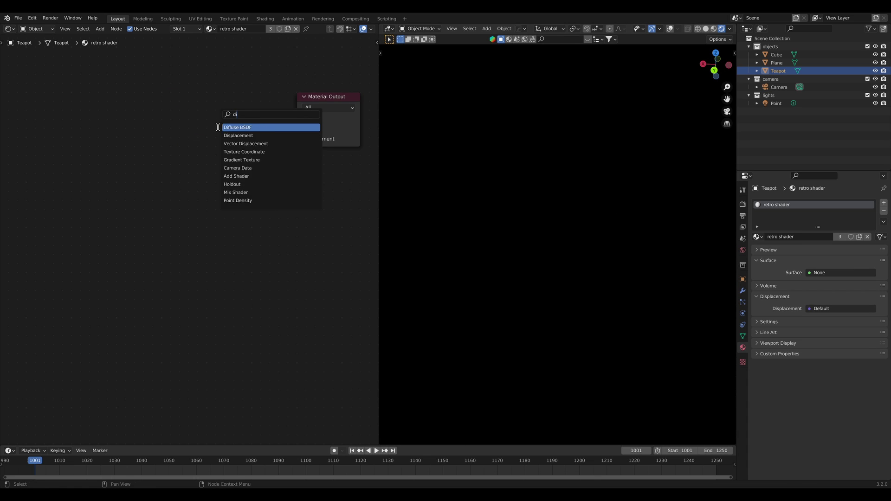
{"action": "type", "text": "ff"}
{"action": "left_click", "coordinate": [234, 130]}
{"action": "left_click", "coordinate": [184, 116]}
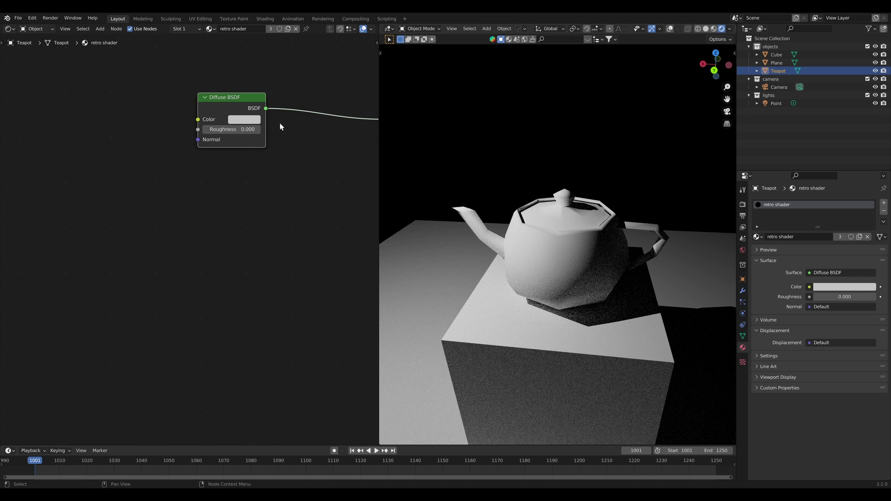
{"action": "left_click", "coordinate": [187, 95]}
{"action": "left_click_drag", "start_coordinate": [221, 97], "coordinate": [144, 97]}
{"action": "middle_click_drag", "start_coordinate": [469, 239], "coordinate": [514, 239]}
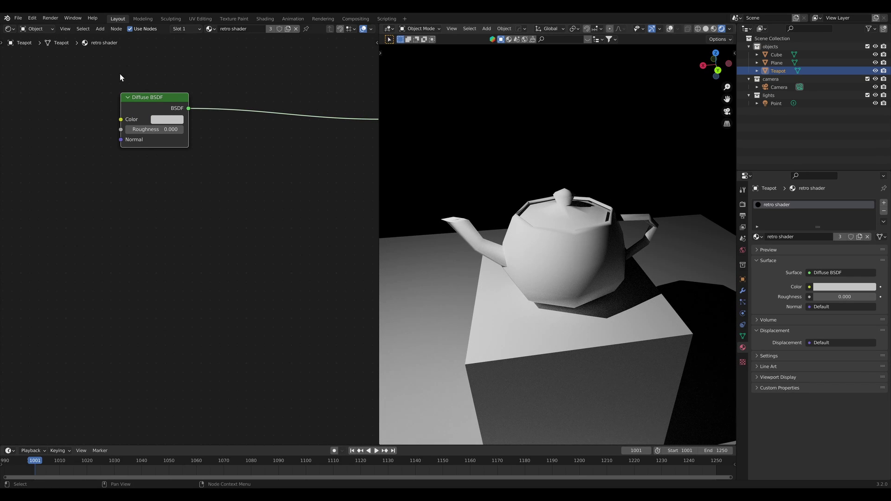
- Insert an Add Shader node between the Diffuse BSDF and the Material Output
{"action": "left_click_drag", "start_coordinate": [132, 99], "coordinate": [82, 102]}
{"action": "key", "text": "shift+a"}
{"action": "left_click", "coordinate": [209, 117]}
{"action": "type", "text": "add"}
{"action": "left_click", "coordinate": [230, 132]}
{"action": "left_click", "coordinate": [250, 119]}
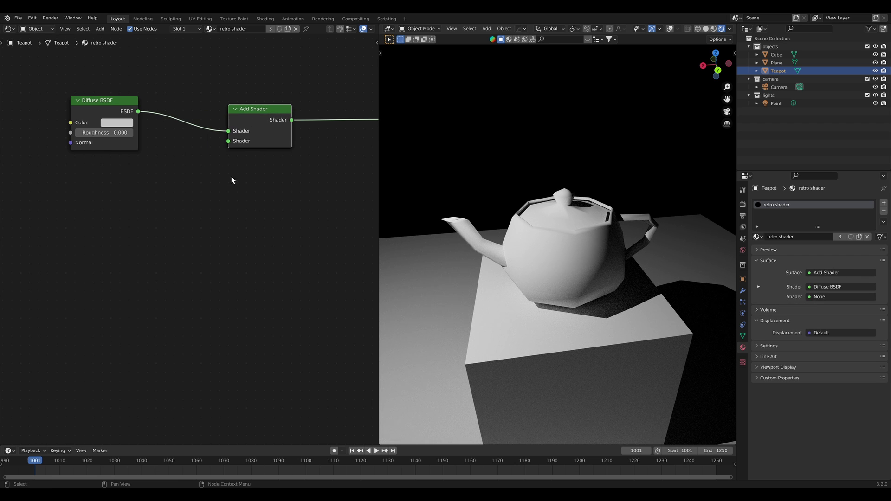
- Add a Glossy BSDF node below the Diffuse BSDF and connect it to the second shader input of Add Shader
{"action": "key", "text": "shift+a"}
{"action": "left_click", "coordinate": [185, 184]}
{"action": "type", "text": "glo"}
{"action": "left_click", "coordinate": [210, 199]}
{"action": "left_click", "coordinate": [98, 183]}
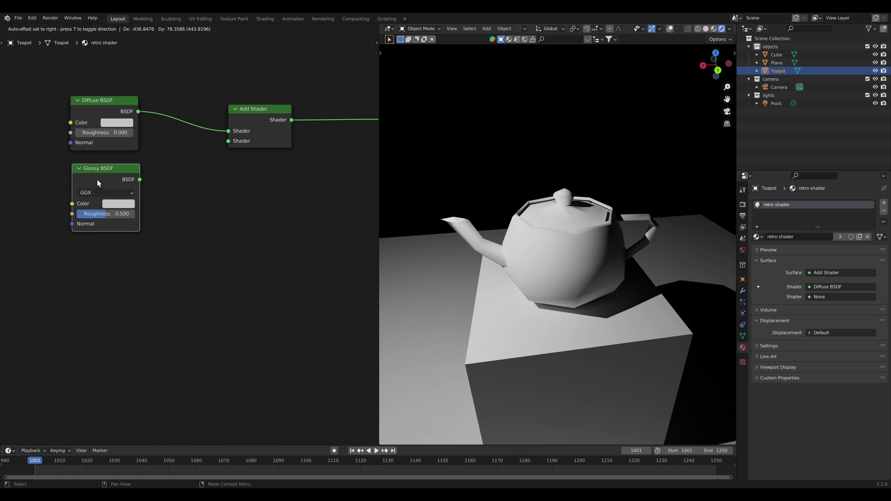
{"action": "left_click_drag", "start_coordinate": [140, 179], "coordinate": [227, 141]}
- Try a roughness of 0.3 on the Glossy BSDF and check the teapot's highlights
{"action": "mouse_move", "coordinate": [473, 258]}
{"action": "middle_mouse_down"}
{"action": "mouse_move", "coordinate": [614, 252]}
{"action": "mouse_move", "coordinate": [483, 257]}
{"action": "middle_mouse_up"}
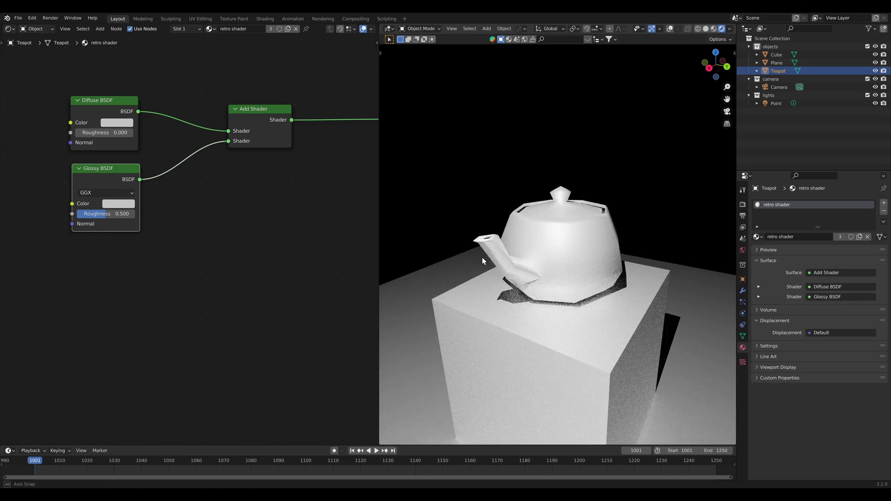
{"action": "middle_click_drag", "start_coordinate": [584, 254], "coordinate": [487, 234]}
{"action": "left_click", "coordinate": [116, 215]}
{"action": "type", "text": ".3"}
{"action": "key", "text": "Return"}
{"action": "mouse_move", "coordinate": [418, 235]}
{"action": "middle_mouse_down"}
{"action": "mouse_move", "coordinate": [482, 254]}
{"action": "mouse_move", "coordinate": [418, 248]}
{"action": "middle_mouse_up"}
- Set the Glossy BSDF roughness to 0.2
{"action": "left_click", "coordinate": [111, 214]}
{"action": "type", "text": ".2"}
{"action": "key", "text": "Return"}
{"action": "middle_click_drag", "start_coordinate": [491, 236], "coordinate": [539, 218]}
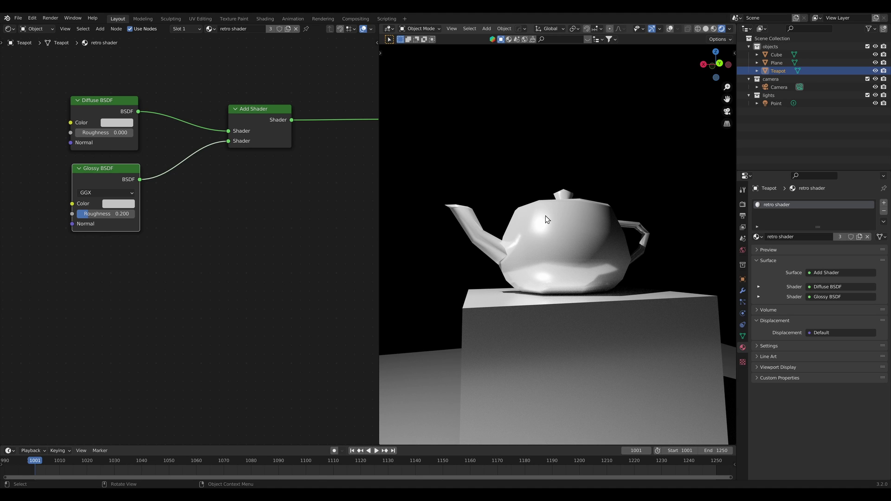
- Duplicate the point light and position the copy on the opposite side of the teapot
{"action": "middle_click_drag", "start_coordinate": [544, 256], "coordinate": [571, 326]}
{"action": "left_click", "coordinate": [776, 103]}
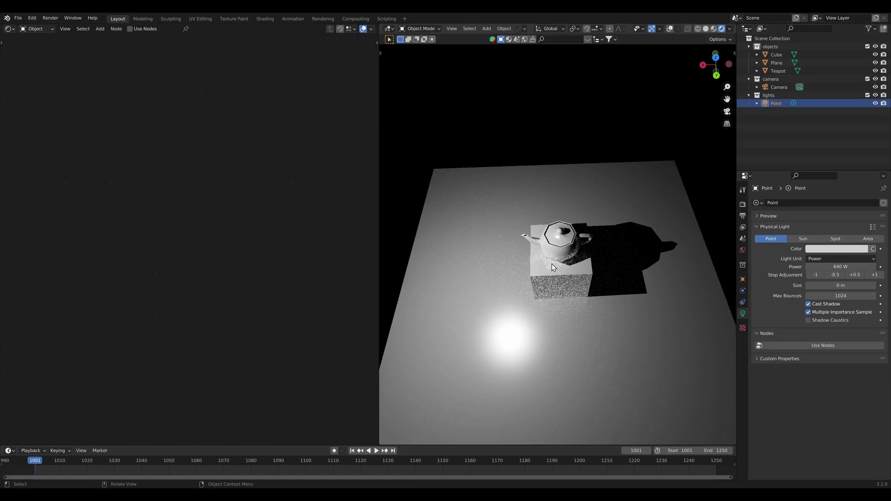
{"action": "key", "text": "shift+d"}
{"action": "left_click", "coordinate": [625, 348]}
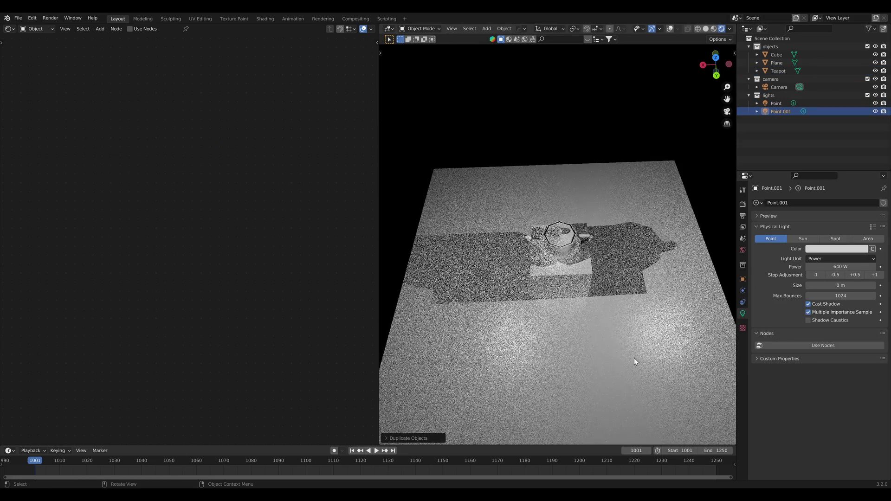
{"action": "middle_click_drag", "start_coordinate": [655, 304], "coordinate": [583, 274]}
{"action": "key", "text": "g"}
{"action": "left_click", "coordinate": [542, 291]}
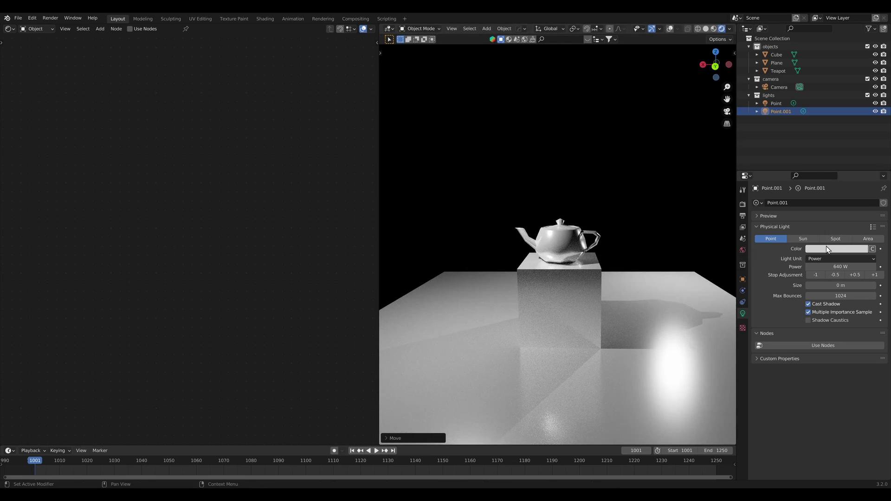
- Set the colour of the second point light to red and check it from another side of the teapot
{"action": "left_click", "coordinate": [826, 249]}
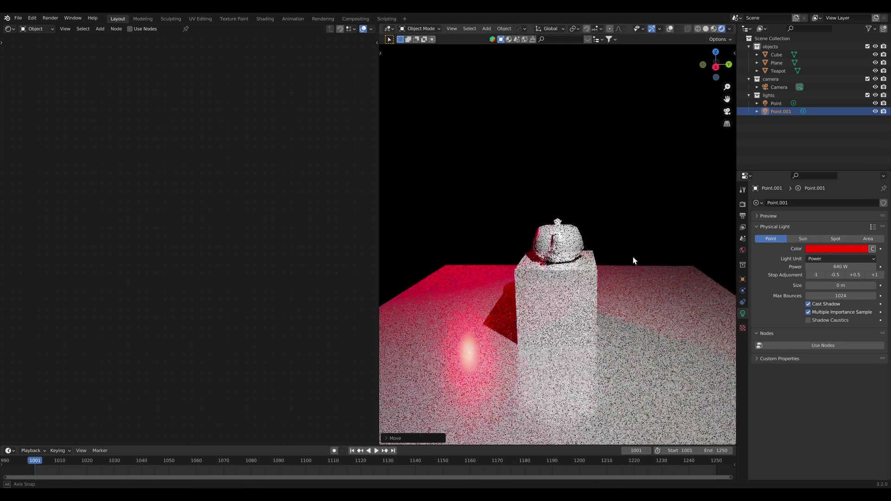
{"action": "middle_click_drag", "start_coordinate": [634, 260], "coordinate": [614, 271]}
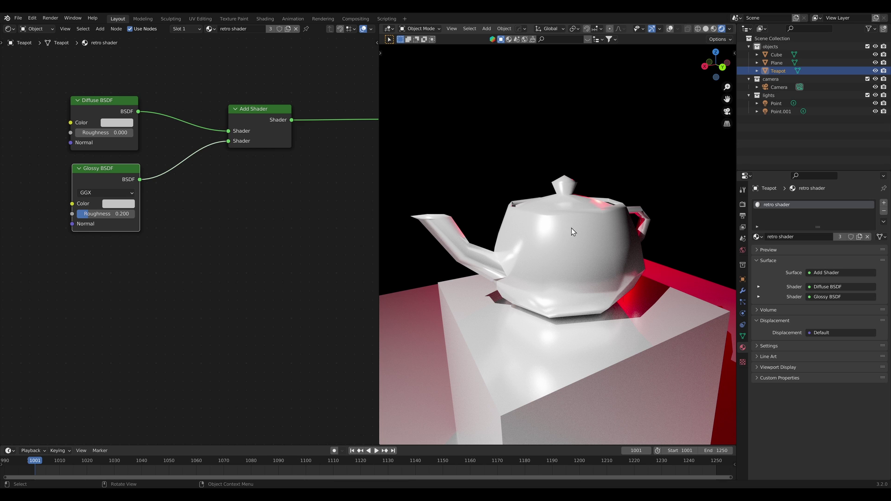
- Move the Diffuse BSDF, Glossy BSDF and Add Shader nodes together, farther away from the Material Output
{"action": "middle_click_drag", "start_coordinate": [161, 209], "coordinate": [195, 266]}
{"action": "scroll", "coordinate": [194, 266], "scroll_direction": "down", "scroll_amount": 2}
{"action": "left_click_drag", "start_coordinate": [107, 140], "coordinate": [314, 303]}
{"action": "key", "text": "g"}
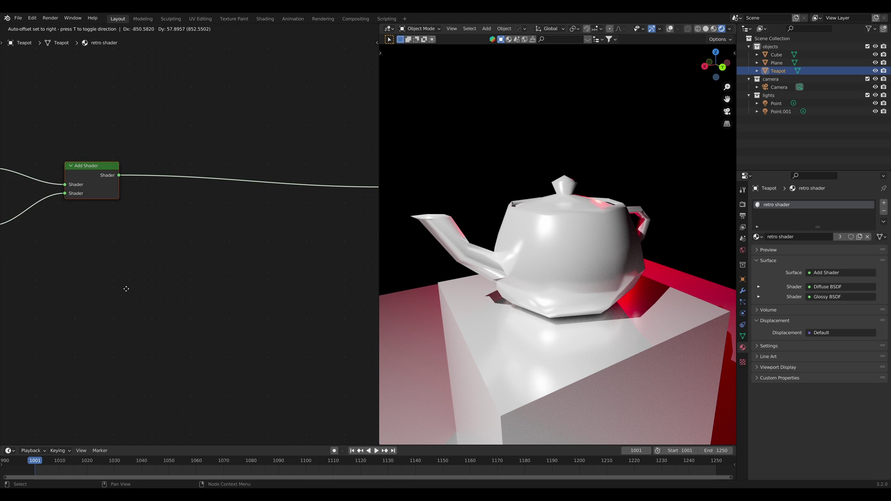
{"action": "left_click", "coordinate": [127, 288]}
- Insert a Mix Shader between Add Shader and Material Output, with Add Shader feeding its second shader input
{"action": "middle_click_drag", "start_coordinate": [218, 196], "coordinate": [258, 231]}
{"action": "key", "text": "shift+a"}
{"action": "left_click", "coordinate": [249, 216]}
{"action": "type", "text": "n"}
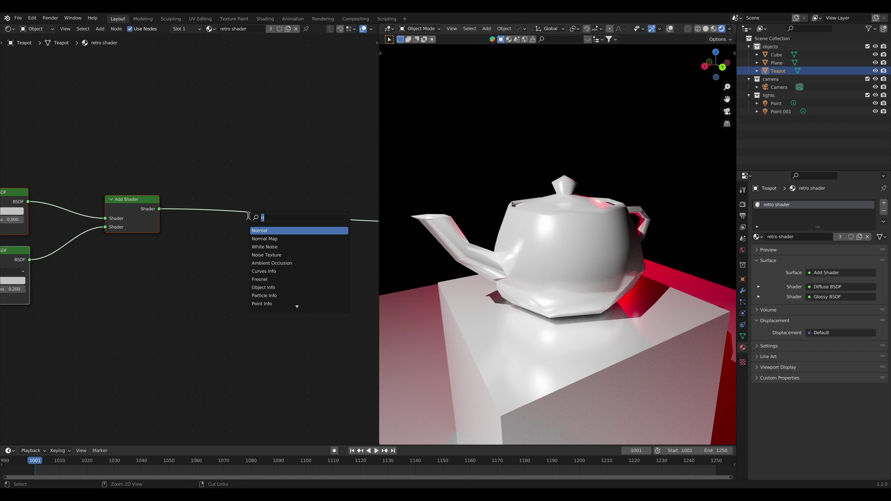
{"action": "key", "text": "BackSpace"}
{"action": "type", "text": "mix"}
{"action": "key", "text": "Down"}
{"action": "key", "text": "Return"}
{"action": "middle_click_drag", "start_coordinate": [203, 145], "coordinate": [218, 163]}
{"action": "left_click", "coordinate": [218, 162]}
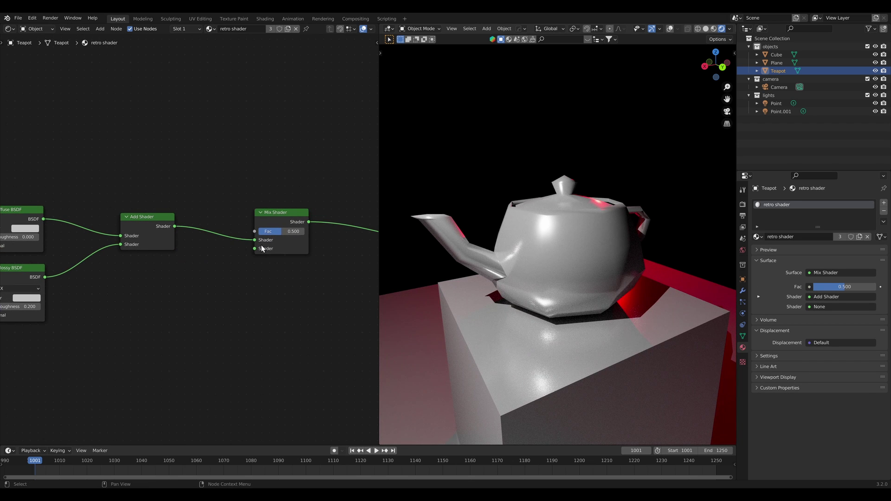
{"action": "mouse_move", "coordinate": [254, 240]}
{"action": "left_mouse_down"}
{"action": "mouse_move", "coordinate": [173, 228]}
{"action": "mouse_move", "coordinate": [255, 249]}
{"action": "left_mouse_up"}
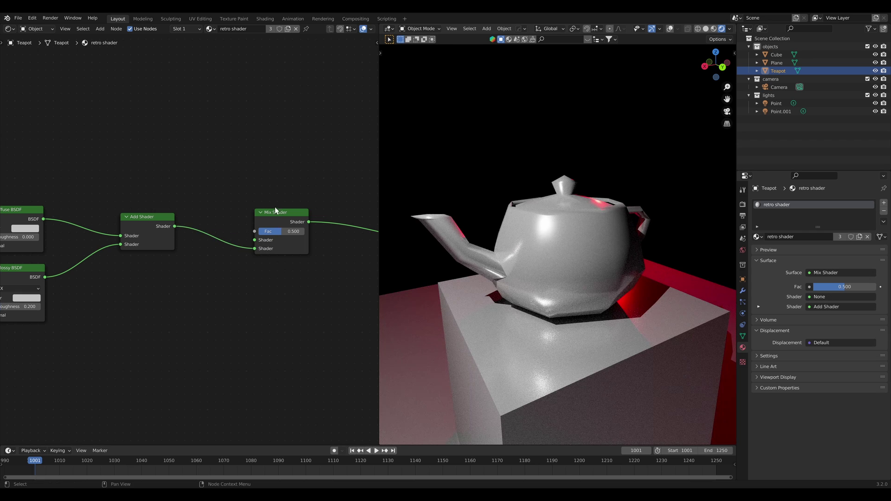
{"action": "left_click_drag", "start_coordinate": [280, 213], "coordinate": [261, 216]}
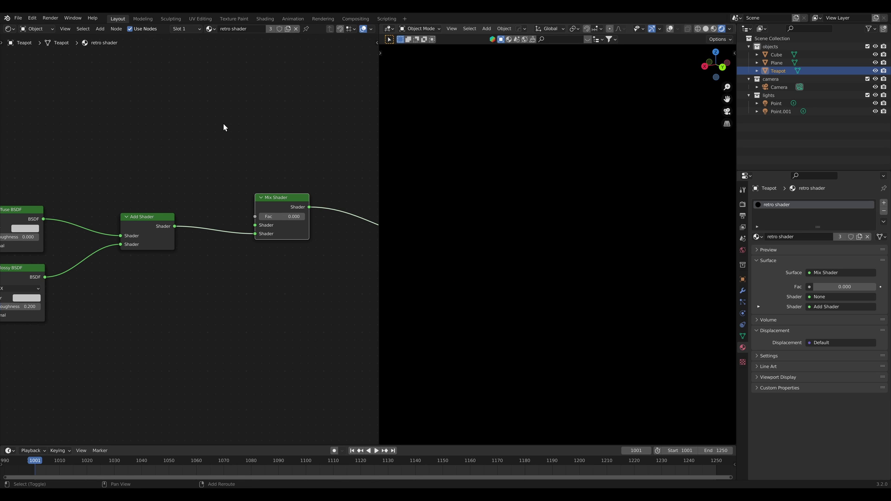
- Add a Light Path node above Add Shader and connect Is Camera Ray to the Mix Shader's Fac input
{"action": "key", "text": "shift+a"}
{"action": "type", "text": "light"}
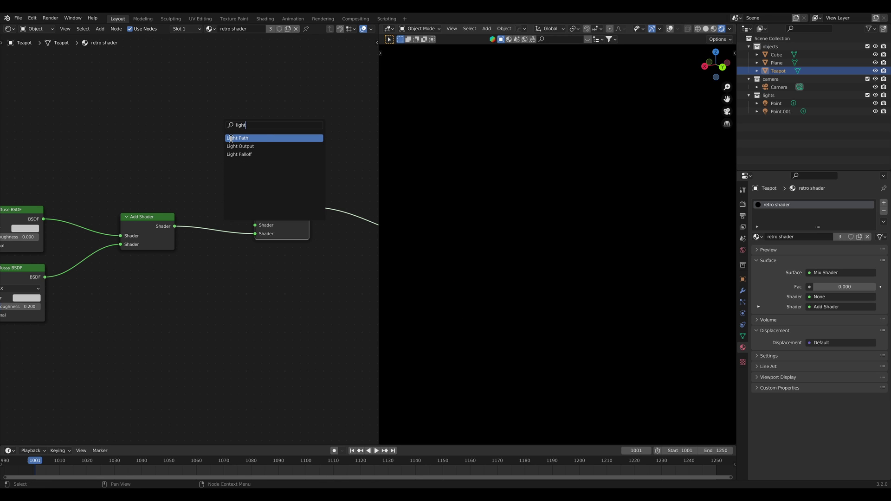
{"action": "left_click", "coordinate": [231, 138]}
{"action": "left_click", "coordinate": [165, 82]}
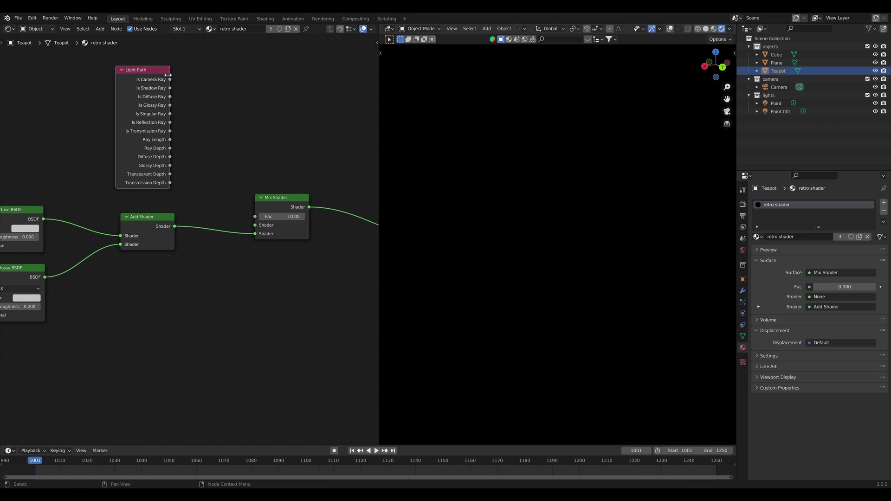
{"action": "left_click_drag", "start_coordinate": [169, 79], "coordinate": [256, 216]}
{"action": "middle_click_drag", "start_coordinate": [534, 301], "coordinate": [590, 275]}
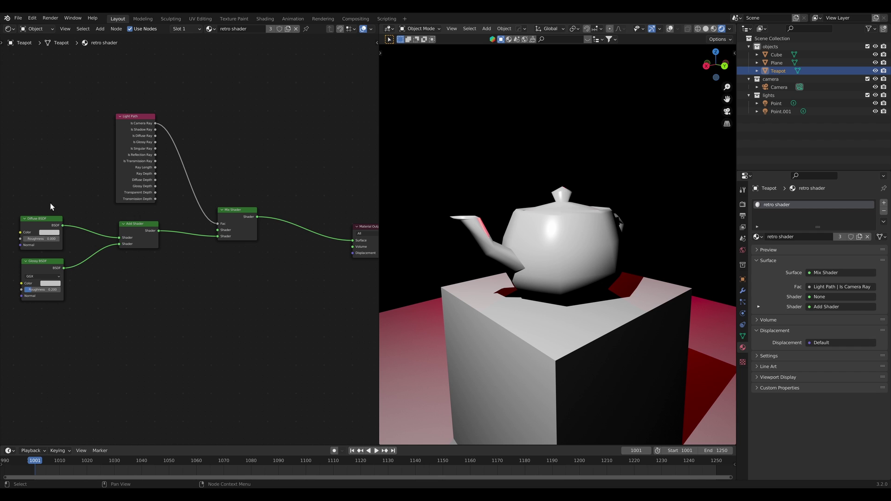
- Combine the Light Path, Diffuse BSDF, Glossy BSDF, Add Shader and Mix Shader nodes into one node group
{"action": "middle_click_drag", "start_coordinate": [175, 281], "coordinate": [220, 284]}
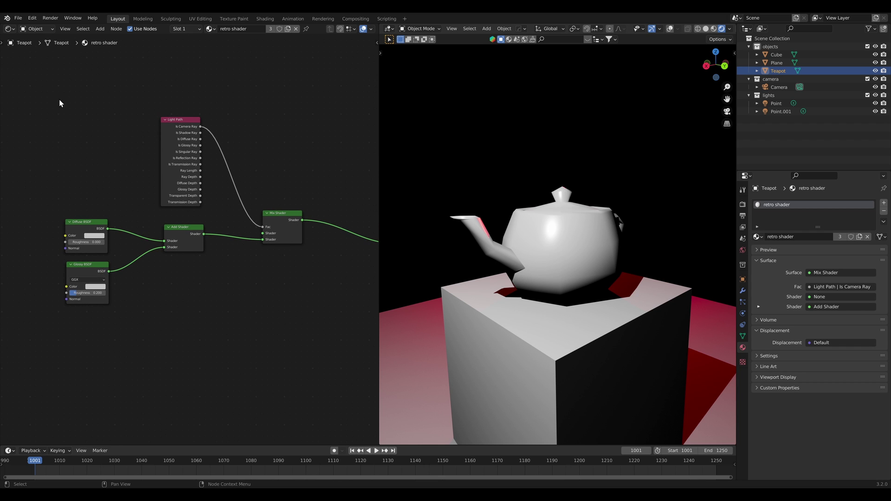
{"action": "left_click_drag", "start_coordinate": [32, 76], "coordinate": [349, 356]}
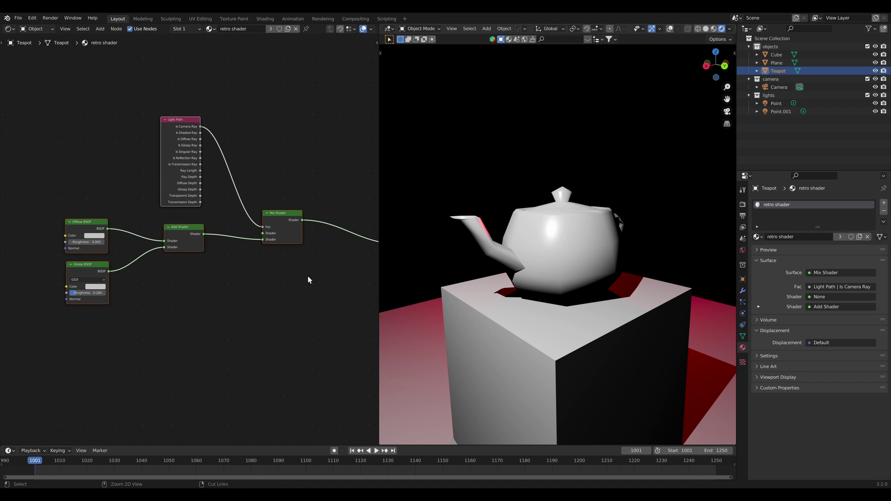
{"action": "key", "text": "ctrl+g"}
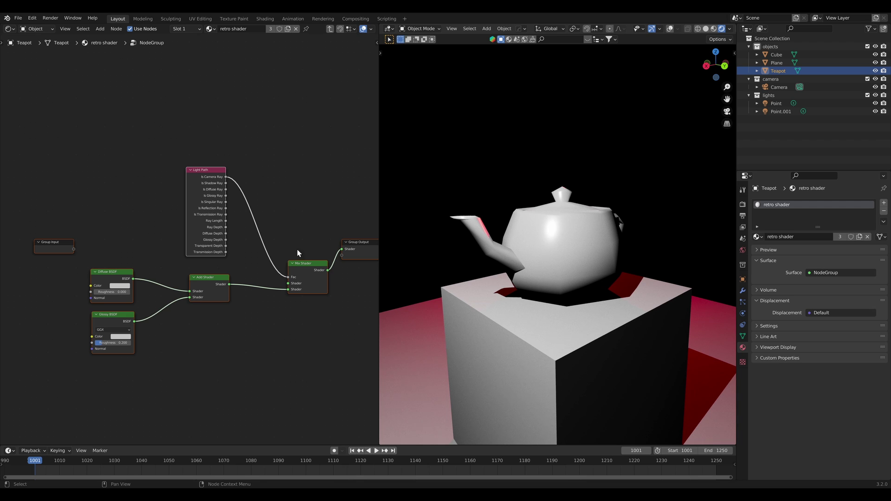
{"action": "left_click", "coordinate": [118, 230]}
{"action": "middle_click_drag", "start_coordinate": [66, 260], "coordinate": [48, 257]}
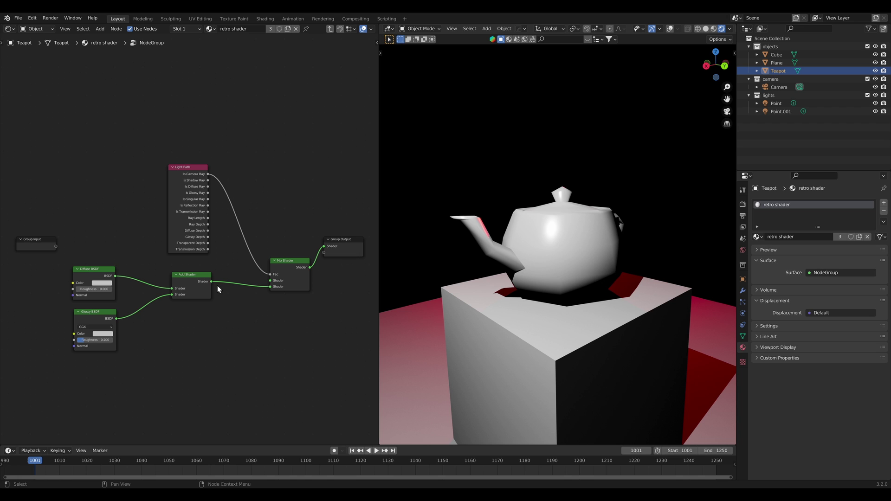
- Leave the node group and place its collapsed node closer to the Material Output
{"action": "key", "text": "Tab"}
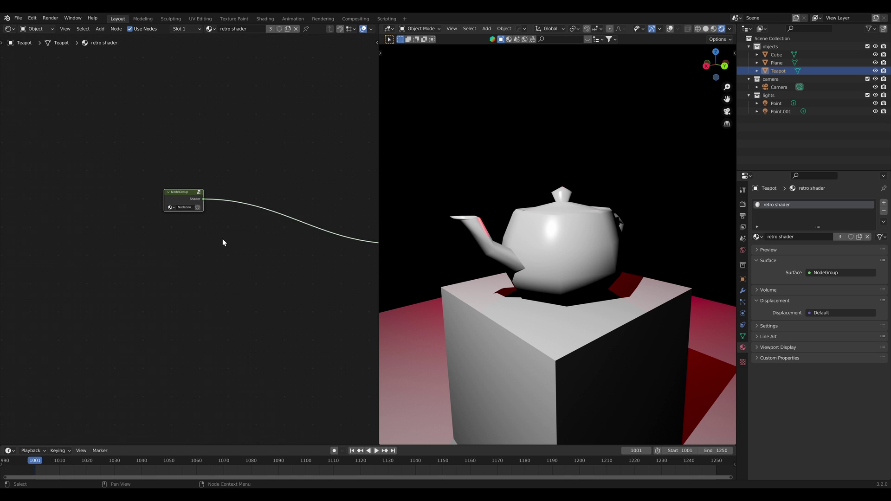
{"action": "key", "text": "Tab"}
{"action": "key", "text": "Tab"}
{"action": "key", "text": "Tab"}
{"action": "key", "text": "Tab"}
{"action": "middle_click_drag", "start_coordinate": [213, 209], "coordinate": [151, 201]}
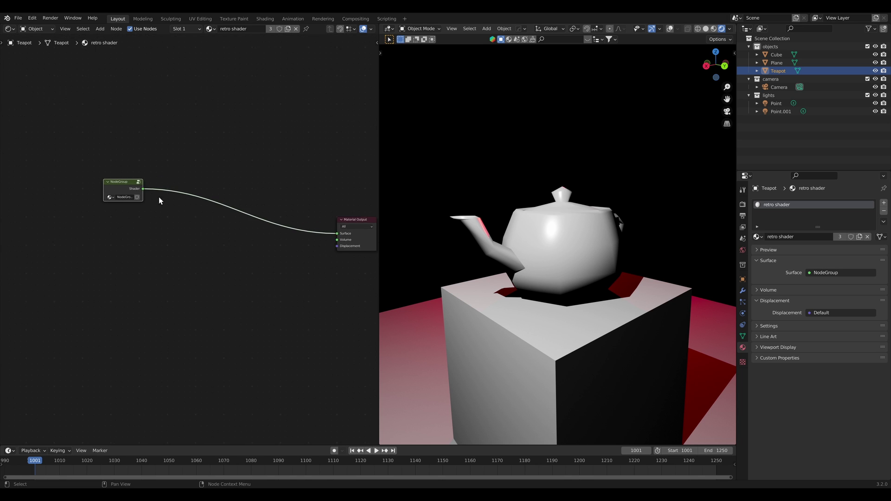
{"action": "left_click_drag", "start_coordinate": [123, 193], "coordinate": [274, 236]}
{"action": "scroll", "coordinate": [268, 237], "scroll_direction": "up", "scroll_amount": 6}
{"action": "middle_click_drag", "start_coordinate": [268, 237], "coordinate": [215, 225]}
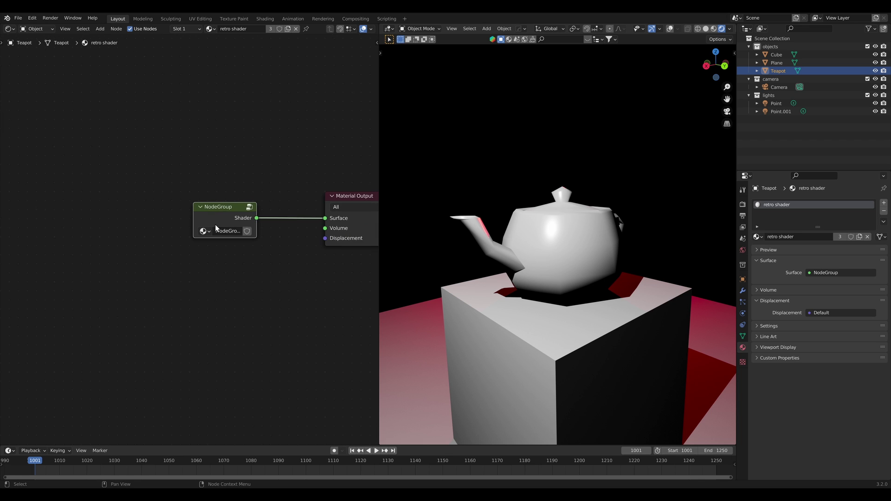
{"action": "left_click_drag", "start_coordinate": [240, 220], "coordinate": [216, 219]}
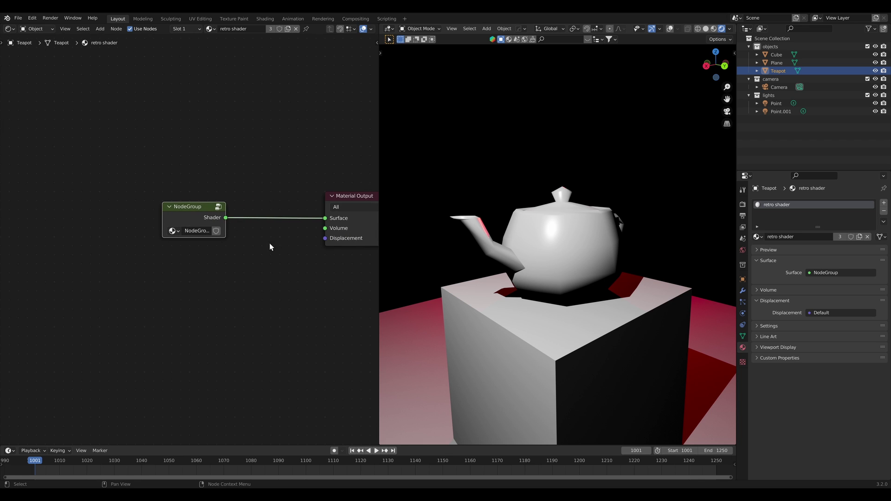
- Expose the Diffuse and Glossy BSDF colours as separate group inputs by linking both to the Group Input, and leave the group
{"action": "key", "text": "Tab"}
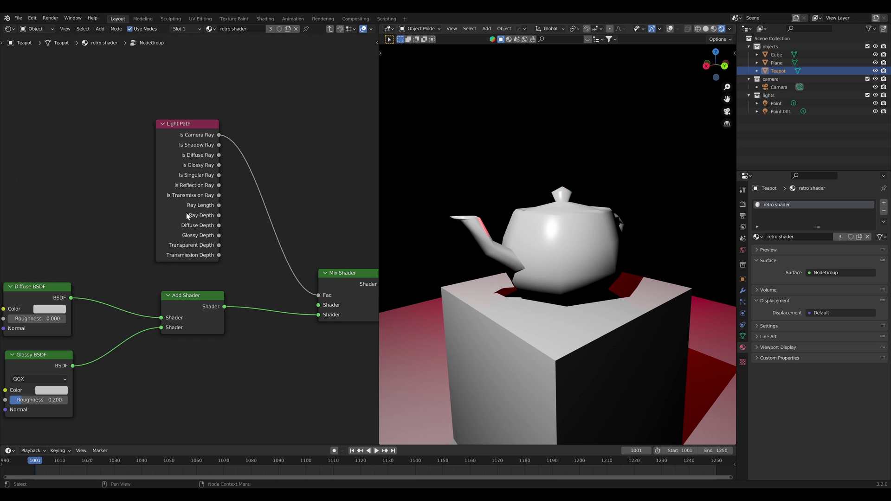
{"action": "middle_click_drag", "start_coordinate": [104, 272], "coordinate": [184, 255]}
{"action": "scroll", "coordinate": [141, 228], "scroll_direction": "down", "scroll_amount": 3}
{"action": "middle_click_drag", "start_coordinate": [103, 227], "coordinate": [218, 221]}
{"action": "left_click_drag", "start_coordinate": [201, 220], "coordinate": [148, 241]}
{"action": "scroll", "coordinate": [149, 243], "scroll_direction": "up", "scroll_amount": 2}
{"action": "middle_click_drag", "start_coordinate": [150, 244], "coordinate": [125, 217]}
{"action": "left_click_drag", "start_coordinate": [126, 223], "coordinate": [161, 238]}
{"action": "left_click_drag", "start_coordinate": [219, 252], "coordinate": [213, 250]}
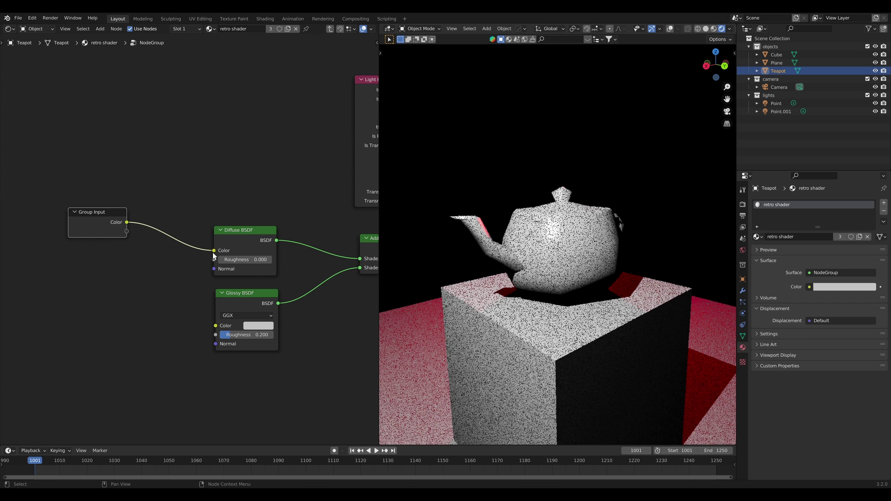
{"action": "left_click_drag", "start_coordinate": [127, 231], "coordinate": [217, 326]}
{"action": "key", "text": "Tab"}
{"action": "scroll", "coordinate": [208, 257], "scroll_direction": "up", "scroll_amount": 2}
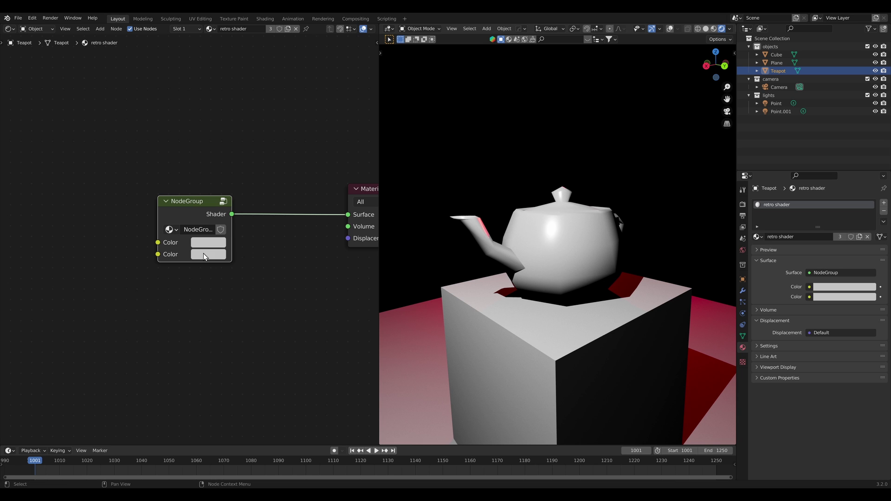
- Give the teapot its own single-user copy of the retro shader material
{"action": "left_click", "coordinate": [214, 239]}
{"action": "mouse_move", "coordinate": [229, 147]}
{"action": "left_mouse_down"}
{"action": "mouse_move", "coordinate": [235, 155]}
{"action": "mouse_move", "coordinate": [224, 123]}
{"action": "mouse_move", "coordinate": [259, 140]}
{"action": "mouse_move", "coordinate": [209, 120]}
{"action": "mouse_move", "coordinate": [236, 132]}
{"action": "left_mouse_up"}
{"action": "left_click", "coordinate": [839, 237]}
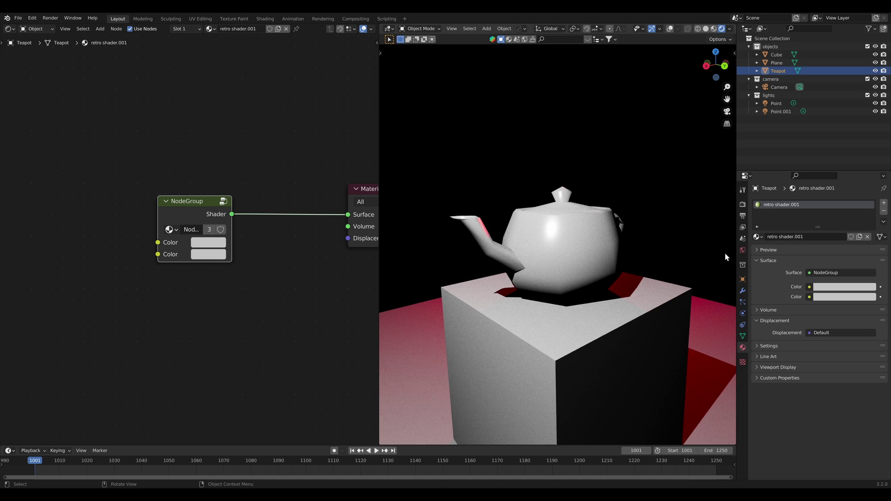
- Try a deep blue (RGB 0.066, 0.041, 0.530) for the first colour of the teapot's node group
{"action": "left_click", "coordinate": [215, 243]}
{"action": "mouse_move", "coordinate": [235, 134]}
{"action": "left_mouse_down"}
{"action": "mouse_move", "coordinate": [212, 149]}
{"action": "mouse_move", "coordinate": [220, 108]}
{"action": "mouse_move", "coordinate": [265, 107]}
{"action": "left_mouse_up"}
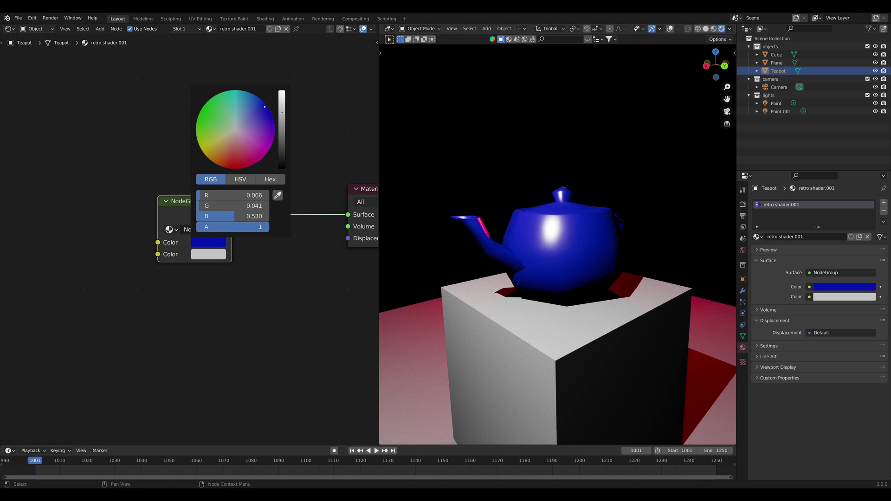
{"action": "middle_click_drag", "start_coordinate": [470, 305], "coordinate": [475, 324]}
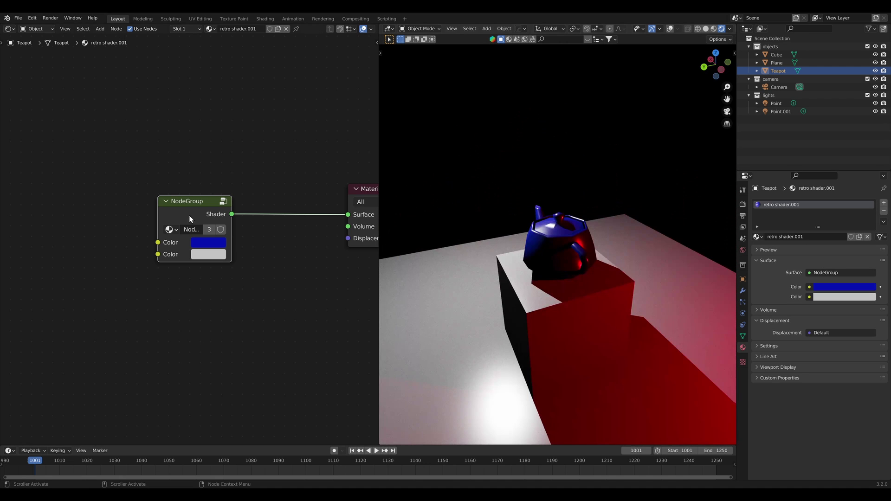
- Try cutting the link from the Diffuse BSDF to Add Shader inside the group, and undo the cut
{"action": "key", "text": "Tab"}
{"action": "scroll", "coordinate": [269, 257], "scroll_direction": "down", "scroll_amount": 3}
{"action": "middle_click_drag", "start_coordinate": [268, 257], "coordinate": [150, 239]}
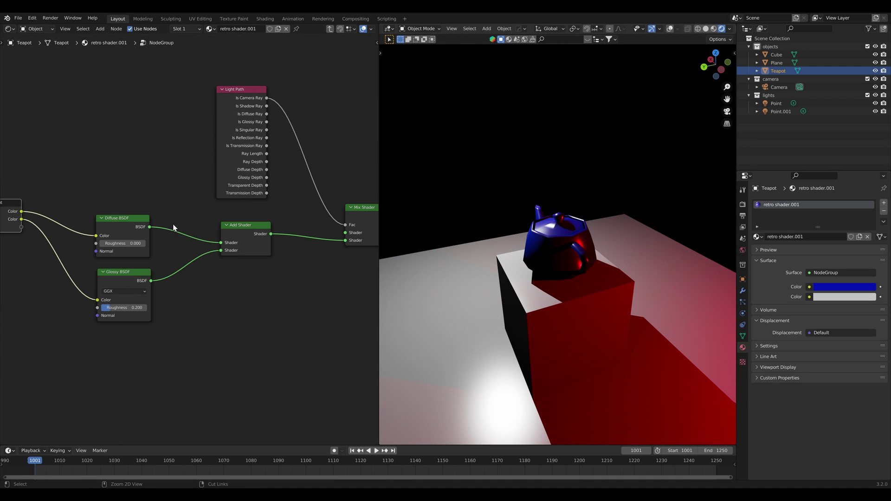
{"action": "right_click_drag", "start_coordinate": [173, 237], "coordinate": [170, 241], "text": "ctrl"}
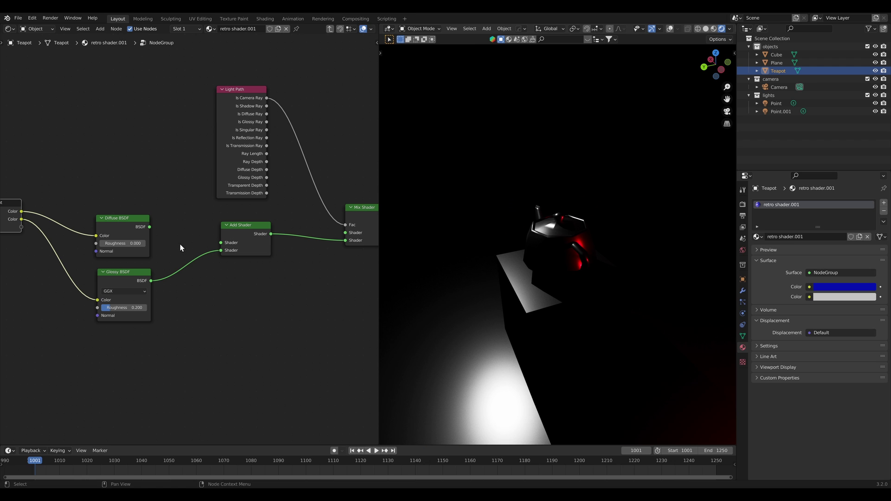
{"action": "key", "text": "ctrl+z"}
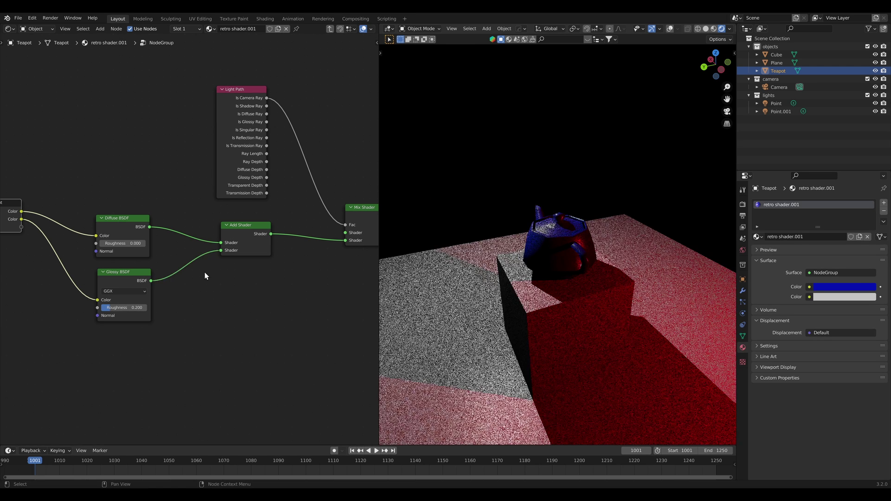
{"action": "key", "text": "Tab"}
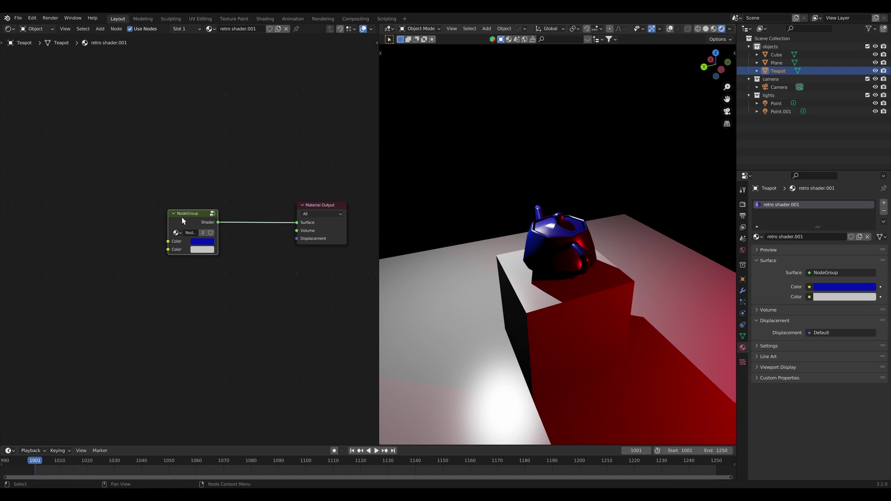
- Rename the node group as Retro Shader and widen its node to fit the full name
{"action": "mouse_move", "coordinate": [184, 221]}
{"action": "left_mouse_down"}
{"action": "mouse_move", "coordinate": [179, 230]}
{"action": "mouse_move", "coordinate": [191, 221]}
{"action": "left_mouse_up"}
{"action": "scroll", "coordinate": [200, 223], "scroll_direction": "up", "scroll_amount": 1}
{"action": "type", "text": "Retro Shader"}
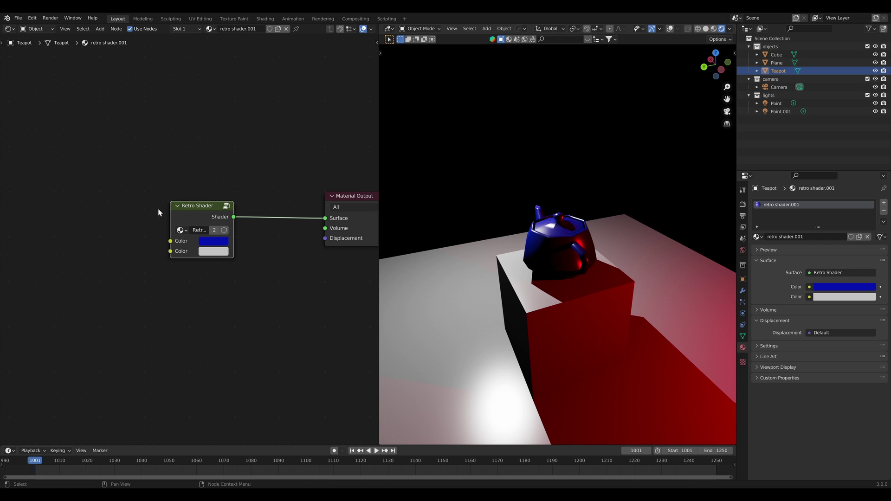
{"action": "left_click_drag", "start_coordinate": [170, 217], "coordinate": [149, 219]}
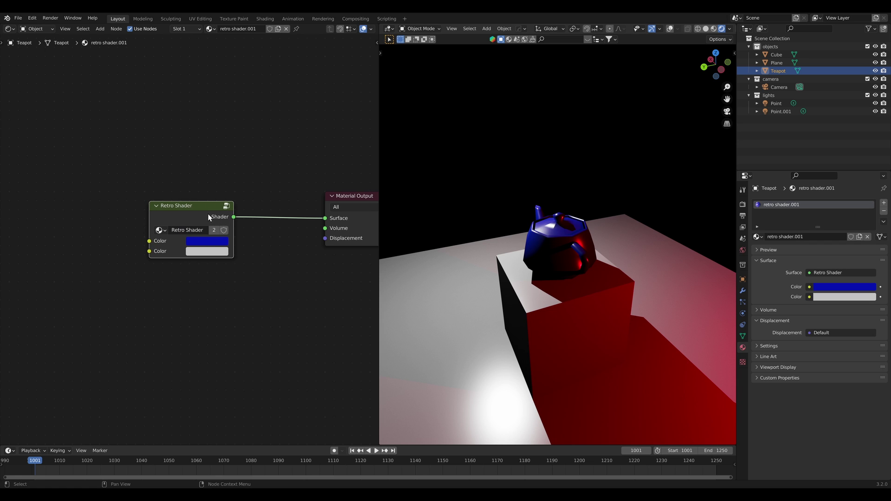
- Rename the first colour input of the Retro Shader group as Diffuse Color
{"action": "key", "text": "Tab"}
{"action": "scroll", "coordinate": [193, 251], "scroll_direction": "up", "scroll_amount": 4}
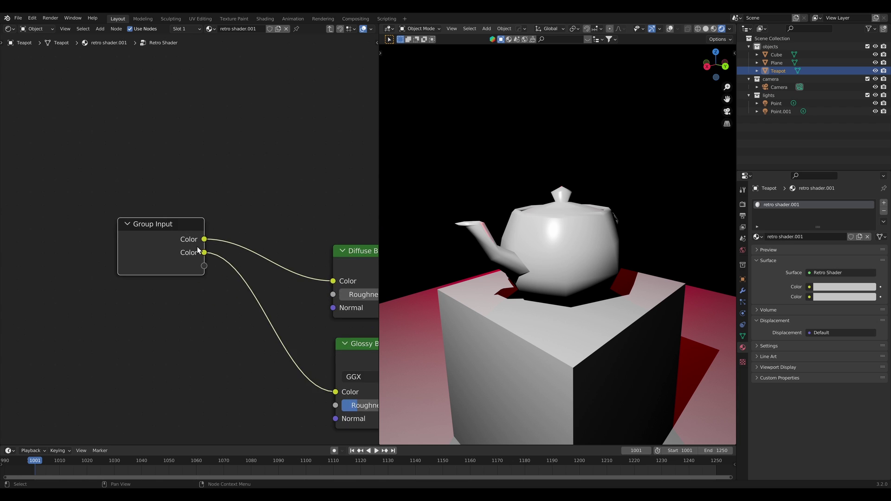
{"action": "key", "text": "Tab"}
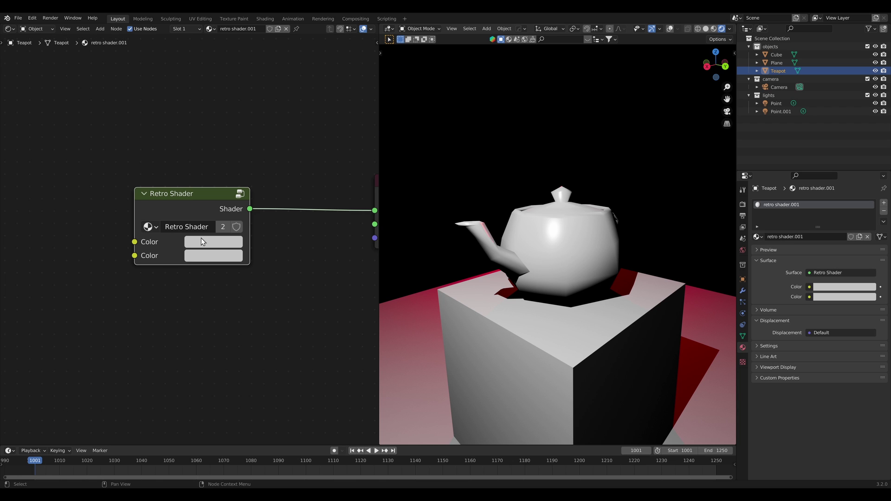
{"action": "key", "text": "Tab"}
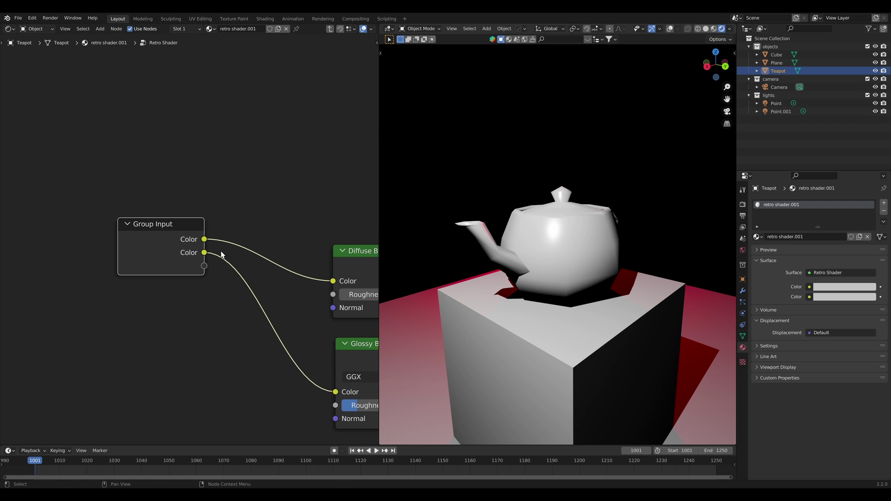
{"action": "key", "text": "n"}
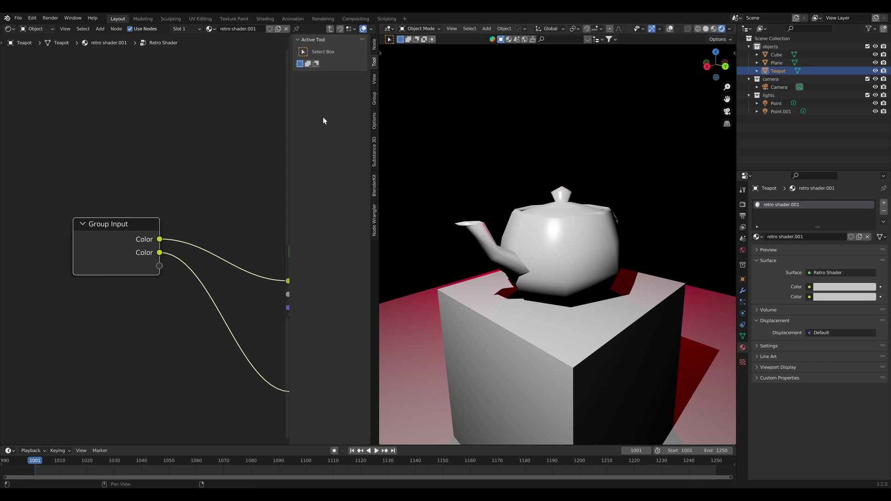
{"action": "left_click", "coordinate": [374, 97]}
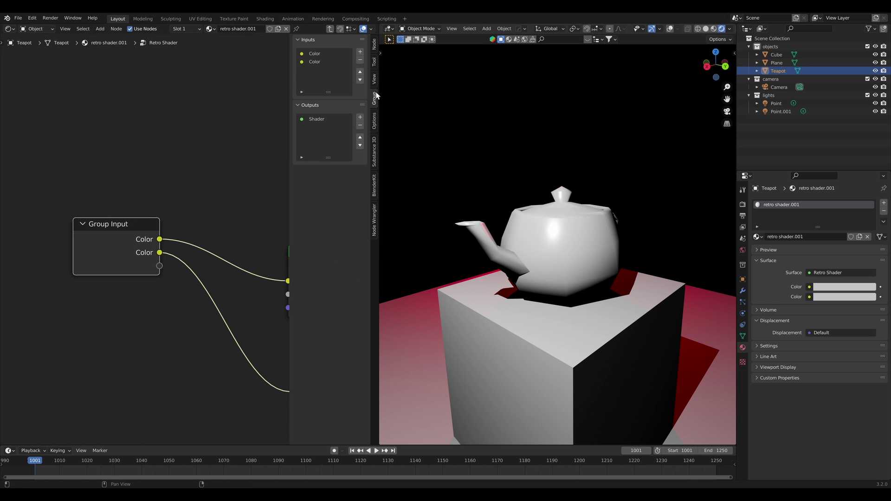
{"action": "left_click", "coordinate": [347, 112]}
{"action": "type", "text": "Diffuse Color"}
{"action": "key", "text": "Return"}
- Rename the group's second colour input as Specular Color
{"action": "left_click", "coordinate": [321, 62]}
{"action": "left_click", "coordinate": [327, 111]}
{"action": "type", "text": "Specular Color"}
{"action": "key", "text": "Return"}
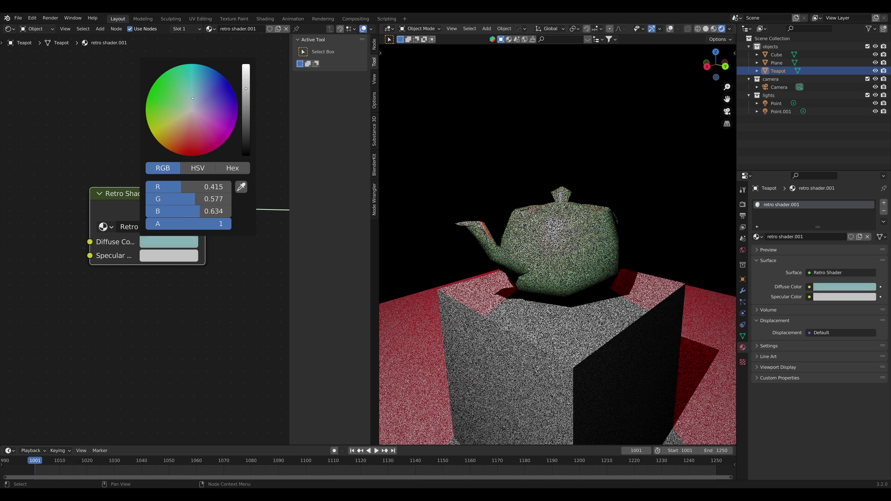
- Reset the Retro Shader node's trial Diffuse Color to its default and try a blue Specular Color
{"action": "key", "text": "BackSpace"}
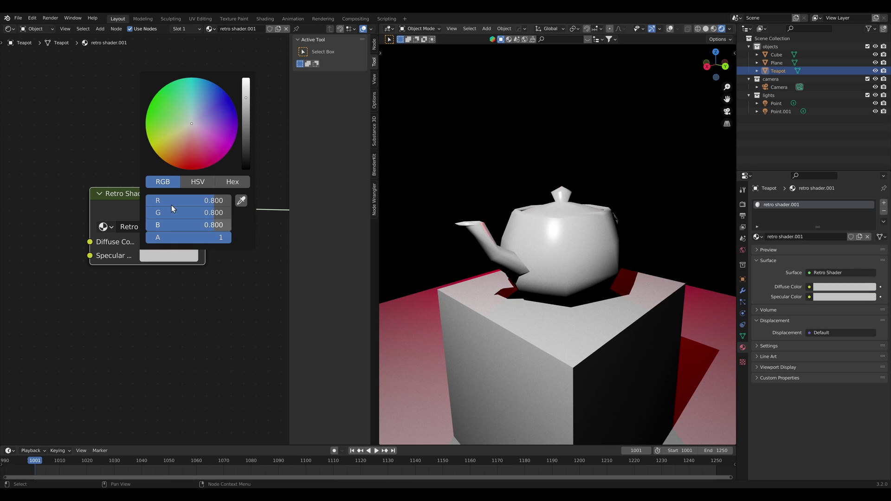
{"action": "mouse_move", "coordinate": [189, 134]}
{"action": "left_mouse_down"}
{"action": "mouse_move", "coordinate": [187, 168]}
{"action": "mouse_move", "coordinate": [158, 99]}
{"action": "mouse_move", "coordinate": [231, 104]}
{"action": "left_mouse_up"}
{"action": "key", "text": "Escape"}
{"action": "key", "text": "Tab"}
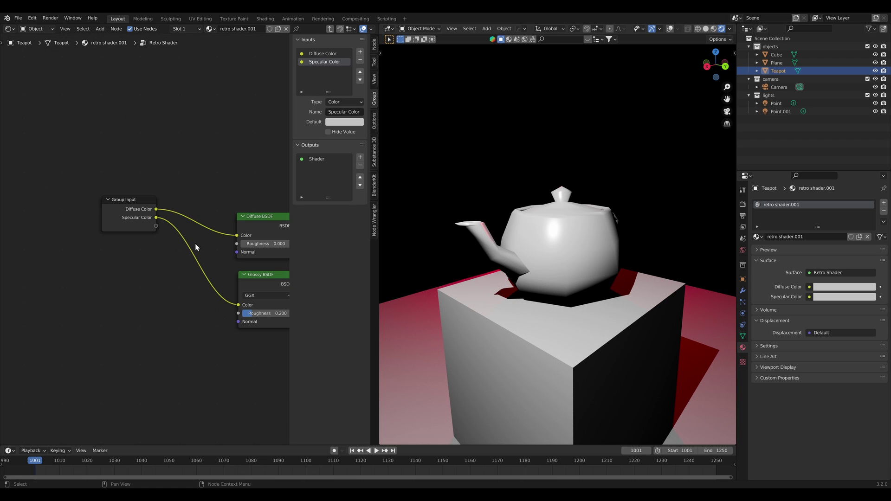
- Move Group Input away from the shaders and insert a MixRGB node between Specular Color and the Glossy BSDF
{"action": "left_click_drag", "start_coordinate": [132, 217], "coordinate": [45, 218]}
{"action": "key", "text": "shift+a"}
{"action": "left_click", "coordinate": [154, 268]}
{"action": "type", "text": "miux"}
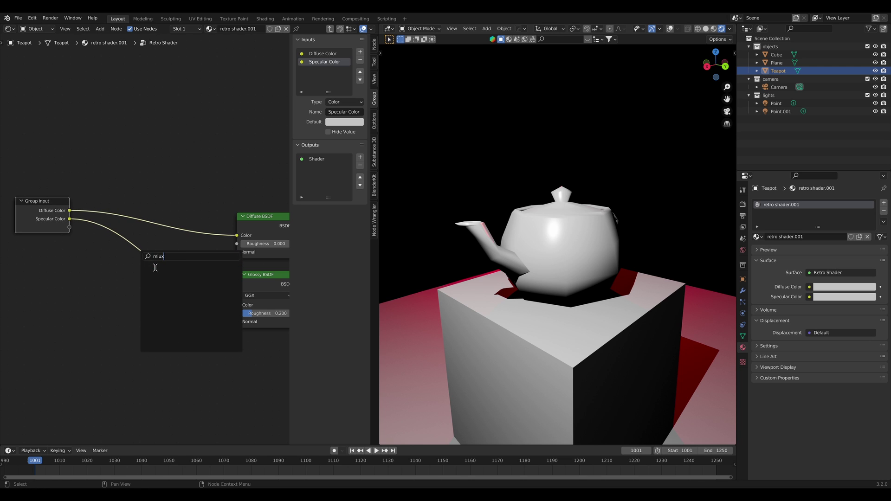
{"action": "type", "text": ",ix"}
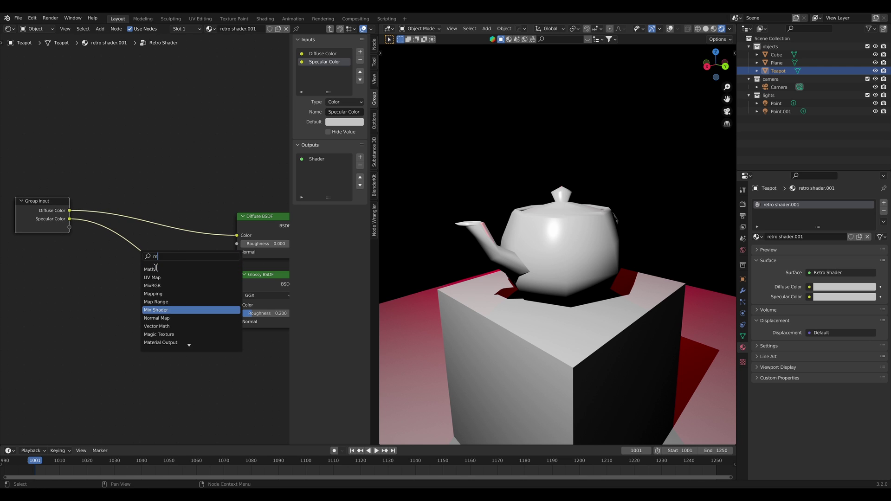
{"action": "type", "text": "ix"}
{"action": "left_click", "coordinate": [157, 269]}
{"action": "left_click", "coordinate": [167, 262]}
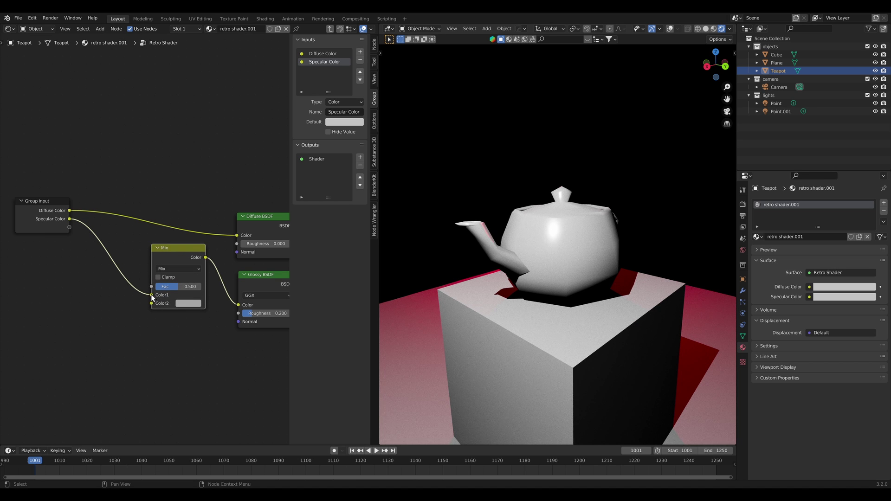
- Rewire Specular Color into the Mix node's Color2 and set its Color1 to black
{"action": "mouse_move", "coordinate": [152, 297]}
{"action": "left_mouse_down"}
{"action": "mouse_move", "coordinate": [149, 309]}
{"action": "mouse_move", "coordinate": [154, 303]}
{"action": "left_mouse_up"}
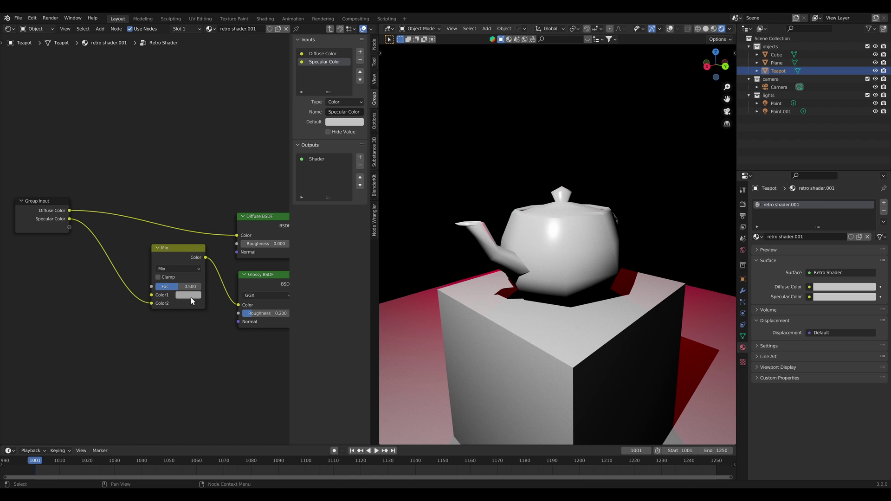
{"action": "left_click", "coordinate": [188, 295]}
{"action": "left_click_drag", "start_coordinate": [242, 203], "coordinate": [242, 240]}
- Try the Mix node's factor at 0 and 1 while checking the teapot's highlights up close
{"action": "left_click_drag", "start_coordinate": [178, 287], "coordinate": [156, 286]}
{"action": "middle_click_drag", "start_coordinate": [629, 234], "coordinate": [527, 258]}
{"action": "scroll", "coordinate": [527, 258], "scroll_direction": "up", "scroll_amount": 5}
{"action": "middle_click_drag", "start_coordinate": [441, 284], "coordinate": [442, 313]}
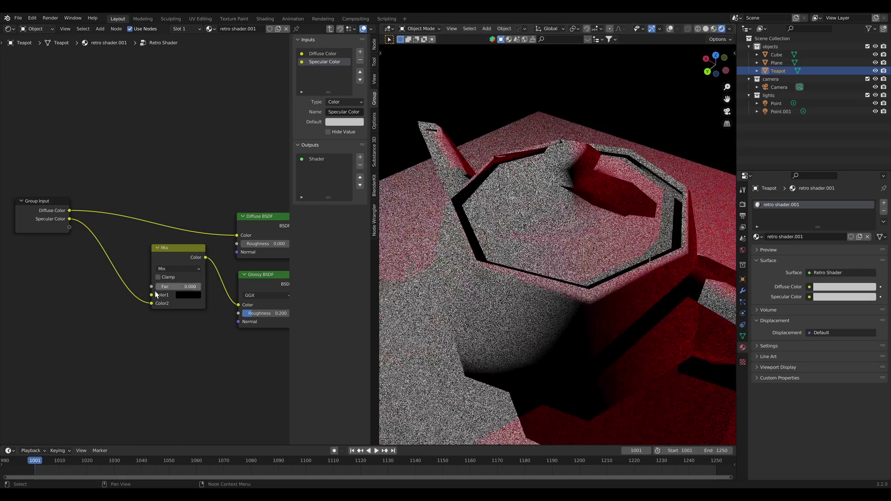
{"action": "left_click_drag", "start_coordinate": [158, 286], "coordinate": [199, 287]}
{"action": "middle_click_drag", "start_coordinate": [591, 160], "coordinate": [554, 242], "text": "shift"}
{"action": "scroll", "coordinate": [554, 242], "scroll_direction": "up", "scroll_amount": 6}
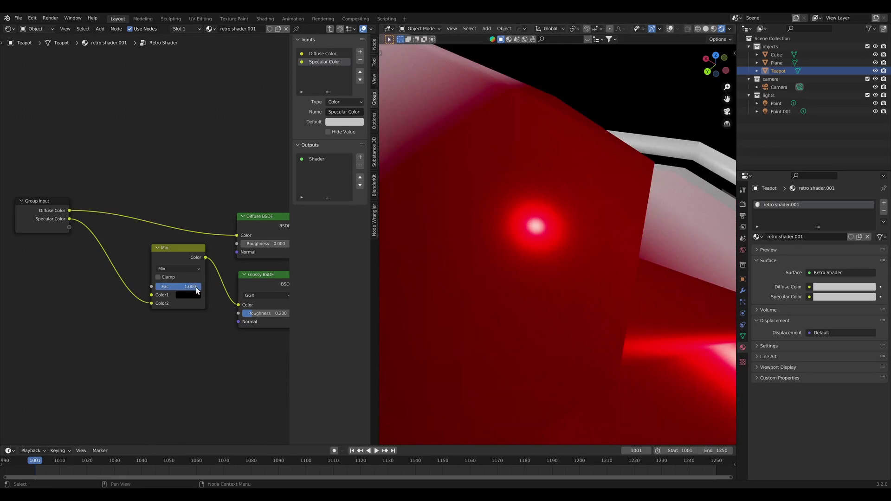
{"action": "left_click_drag", "start_coordinate": [197, 289], "coordinate": [156, 287]}
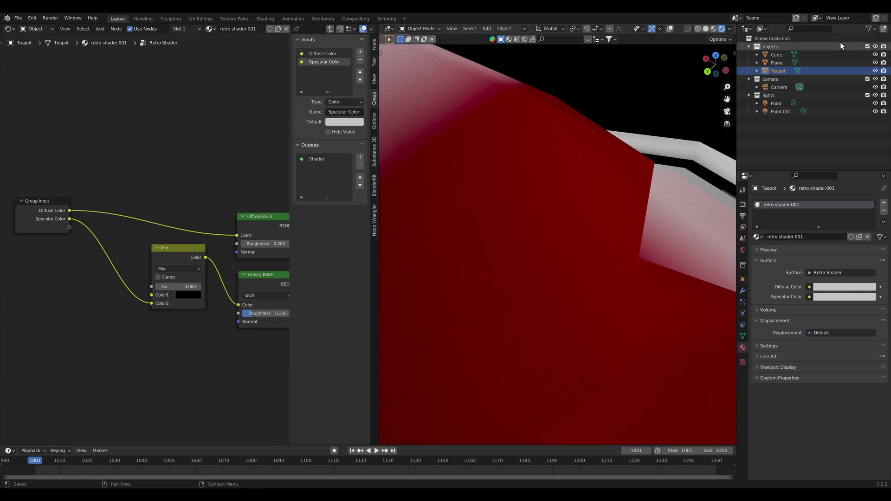
- Hide the second point light in viewport and renders, and set the Mix node's factor to 1.000
{"action": "left_click_drag", "start_coordinate": [875, 111], "coordinate": [883, 111]}
{"action": "scroll", "coordinate": [687, 171], "scroll_direction": "down", "scroll_amount": 6}
{"action": "middle_click_drag", "start_coordinate": [687, 171], "coordinate": [575, 236]}
{"action": "scroll", "coordinate": [575, 237], "scroll_direction": "up", "scroll_amount": 2}
{"action": "mouse_move", "coordinate": [183, 288]}
{"action": "left_mouse_down"}
{"action": "mouse_move", "coordinate": [222, 288]}
{"action": "mouse_move", "coordinate": [182, 288]}
{"action": "left_mouse_up"}
{"action": "left_click_drag", "start_coordinate": [157, 287], "coordinate": [201, 287]}
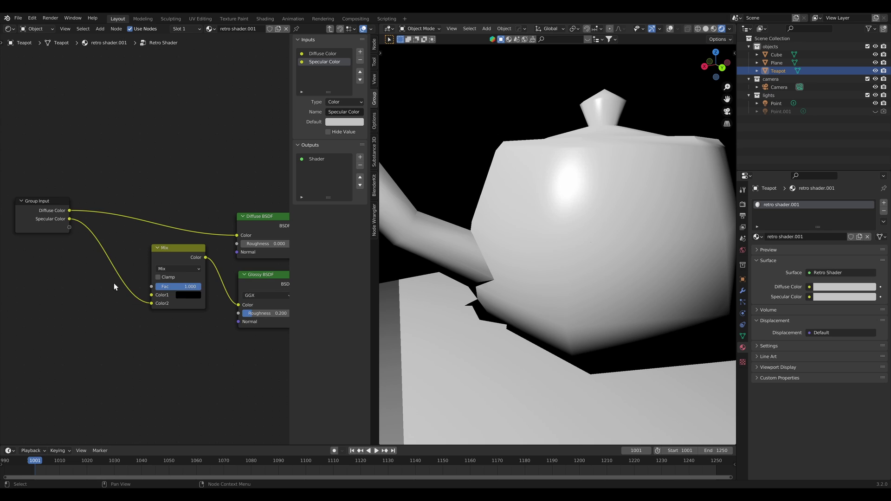
- Expose the Mix node's factor as a group input and rename it Specular
{"action": "middle_click_drag", "start_coordinate": [114, 283], "coordinate": [165, 286]}
{"action": "left_click_drag", "start_coordinate": [202, 289], "coordinate": [120, 230]}
{"action": "left_click", "coordinate": [326, 71]}
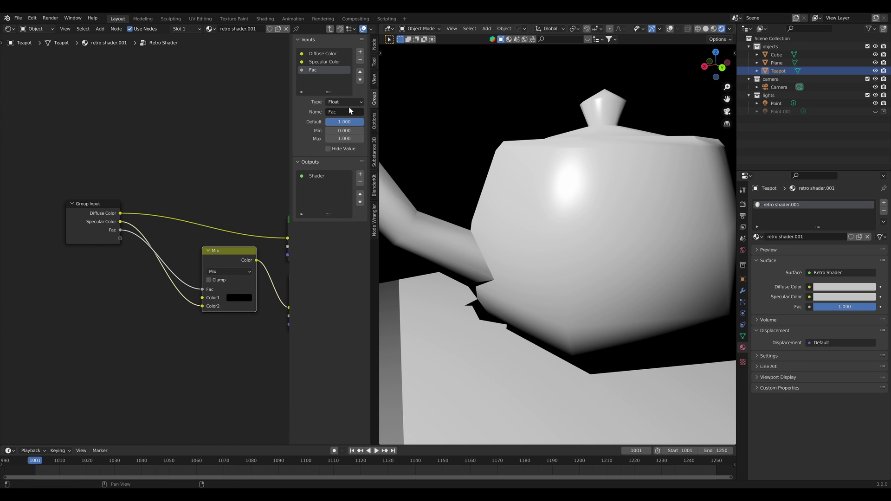
{"action": "left_click", "coordinate": [351, 113]}
{"action": "type", "text": "Specular"}
{"action": "key", "text": "Return"}
- Reorder the group inputs so that Specular sits between Diffuse Color and Specular Color
{"action": "left_click", "coordinate": [360, 72]}
{"action": "left_click", "coordinate": [360, 72]}
{"action": "left_click", "coordinate": [360, 80]}
{"action": "left_click", "coordinate": [360, 80]}
{"action": "left_click", "coordinate": [360, 72]}
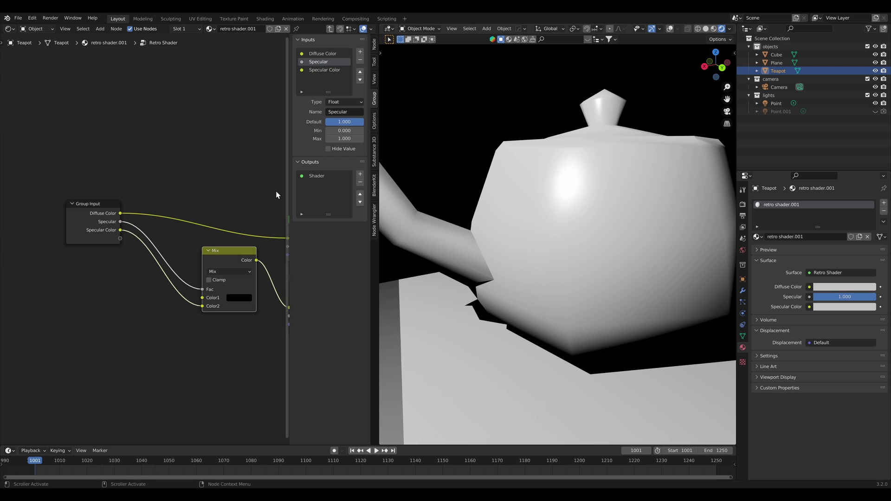
- Try the Specular slider and a different Diffuse Color on the Retro Shader node while viewing the teapot
{"action": "left_click_drag", "start_coordinate": [181, 249], "coordinate": [219, 250]}
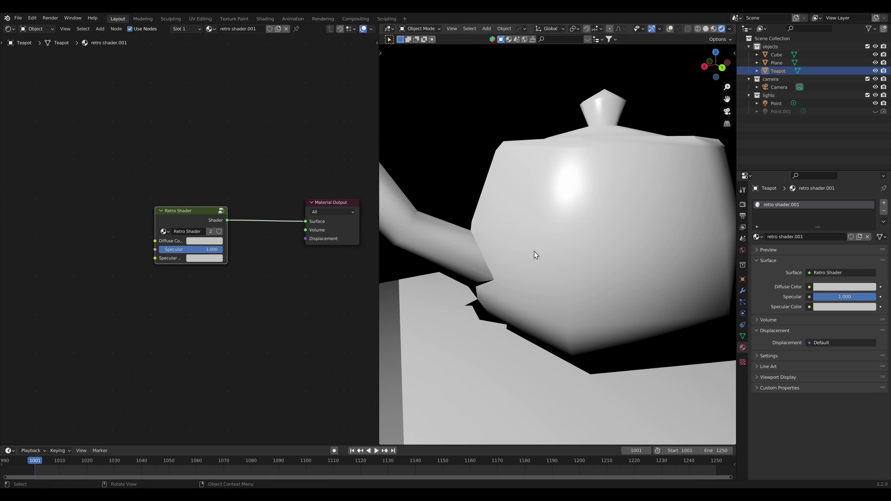
{"action": "scroll", "coordinate": [534, 254], "scroll_direction": "down", "scroll_amount": 10}
{"action": "middle_click_drag", "start_coordinate": [534, 255], "coordinate": [540, 249]}
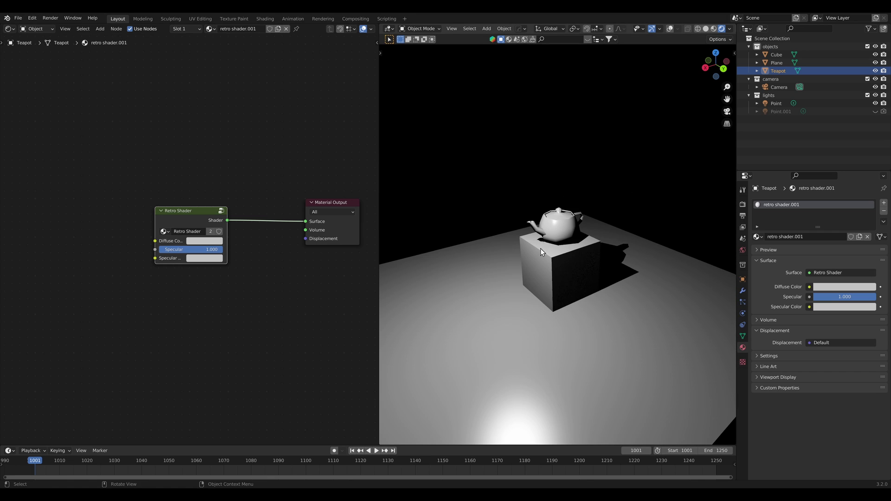
{"action": "left_click", "coordinate": [208, 241]}
{"action": "left_click_drag", "start_coordinate": [218, 175], "coordinate": [236, 170]}
{"action": "key", "text": "Escape"}
{"action": "scroll", "coordinate": [569, 263], "scroll_direction": "up", "scroll_amount": 4}
{"action": "middle_click_drag", "start_coordinate": [569, 263], "coordinate": [547, 252]}
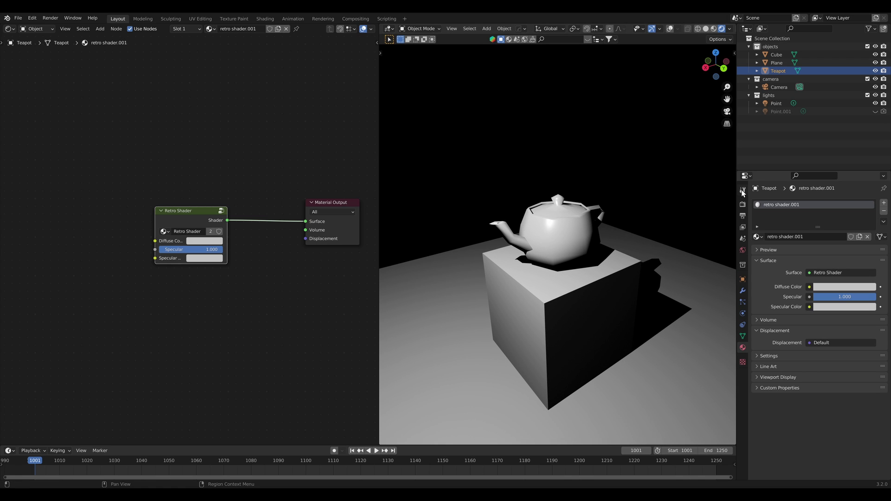
- Inside the group, move Light Path, Mix Shader and Group Output far away from the Add Shader to make room
{"action": "key", "text": "Tab"}
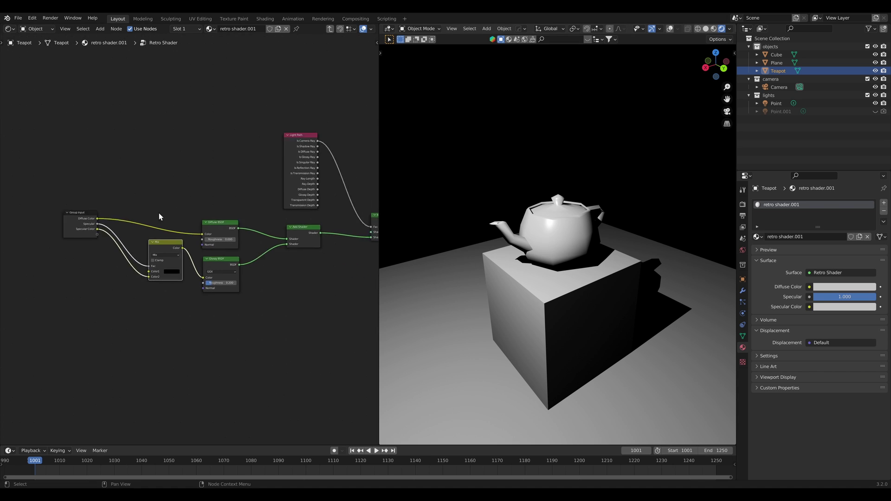
{"action": "left_click_drag", "start_coordinate": [60, 104], "coordinate": [353, 325]}
{"action": "middle_click_drag", "start_coordinate": [345, 312], "coordinate": [322, 312]}
{"action": "key", "text": "g"}
{"action": "key", "text": "x"}
{"action": "left_click", "coordinate": [234, 303]}
{"action": "scroll", "coordinate": [242, 160], "scroll_direction": "up", "scroll_amount": 1}
{"action": "left_click_drag", "start_coordinate": [180, 166], "coordinate": [308, 271]}
{"action": "left_click", "coordinate": [346, 266]}
{"action": "middle_click_drag", "start_coordinate": [346, 266], "coordinate": [323, 260]}
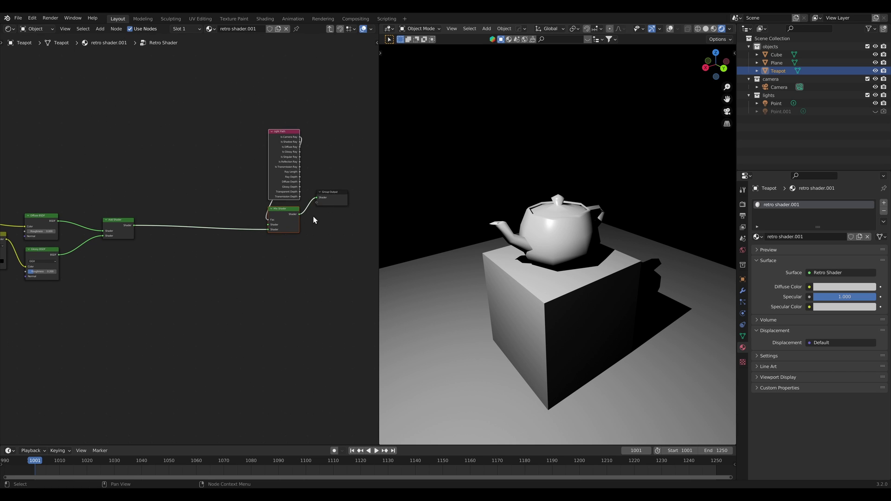
{"action": "left_click_drag", "start_coordinate": [324, 202], "coordinate": [330, 222]}
{"action": "left_click_drag", "start_coordinate": [260, 190], "coordinate": [340, 264]}
{"action": "scroll", "coordinate": [339, 264], "scroll_direction": "down", "scroll_amount": 3}
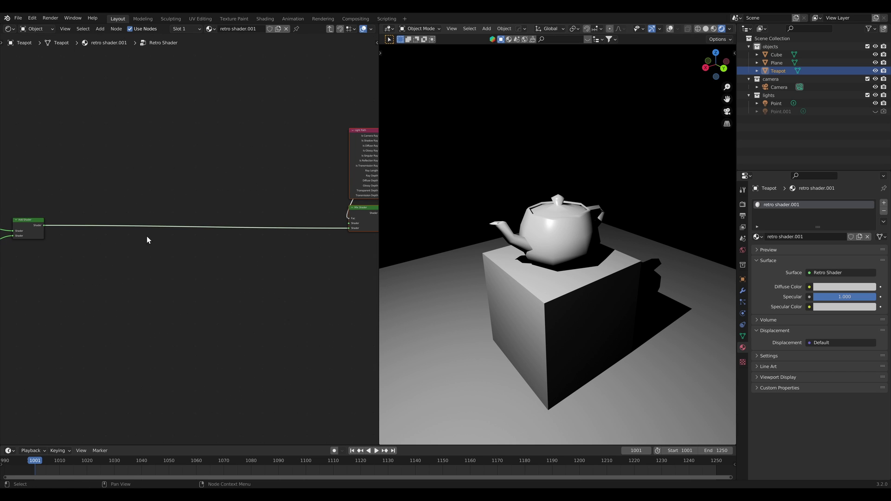
{"action": "scroll", "coordinate": [185, 274], "scroll_direction": "down", "scroll_amount": 1}
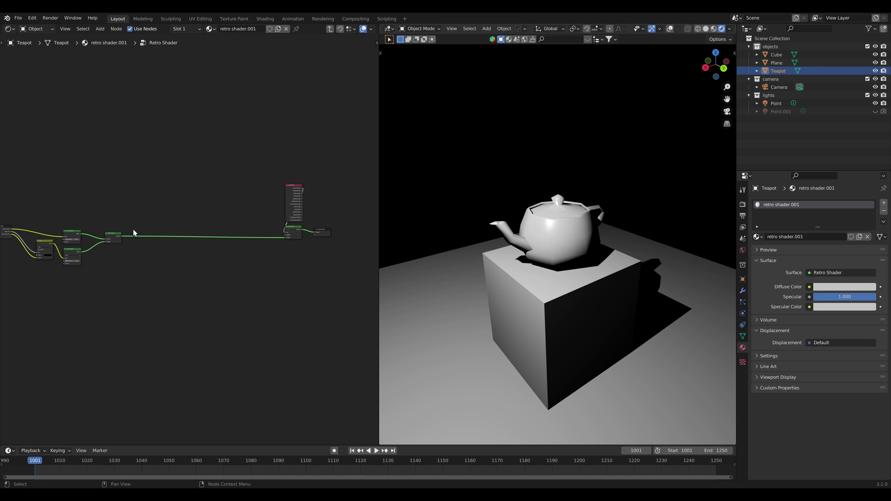
- Insert a second Add Shader on the link between the first Add Shader and the Mix Shader
{"action": "scroll", "coordinate": [163, 244], "scroll_direction": "up", "scroll_amount": 10}
{"action": "key", "text": "shift+a"}
{"action": "type", "text": "sadd"}
{"action": "key", "text": "Return"}
{"action": "left_click", "coordinate": [232, 239]}
- Add an Emission shader and connect it to the second input of the new Add Shader
{"action": "scroll", "coordinate": [202, 250], "scroll_direction": "up", "scroll_amount": 3}
{"action": "scroll", "coordinate": [205, 264], "scroll_direction": "up", "scroll_amount": 1}
{"action": "key", "text": "shift+a"}
{"action": "type", "text": "sem"}
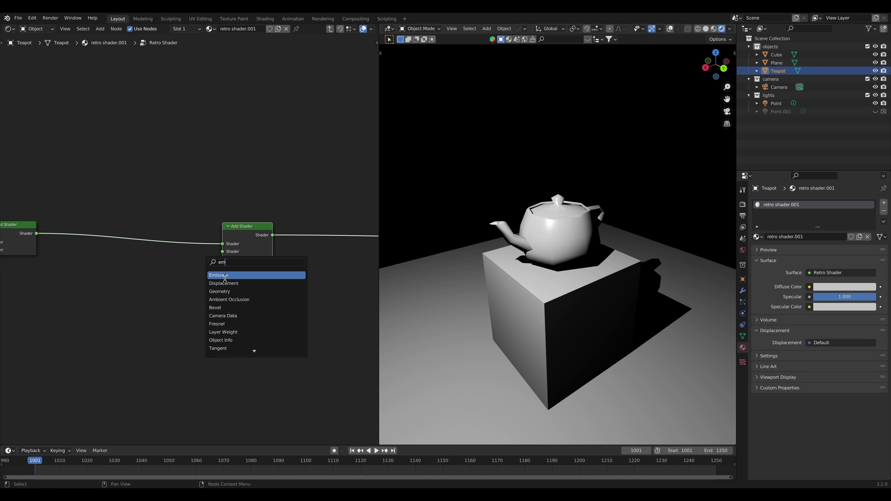
{"action": "left_click", "coordinate": [223, 275]}
{"action": "left_click", "coordinate": [247, 291]}
{"action": "left_click_drag", "start_coordinate": [279, 286], "coordinate": [223, 252]}
- Move the Emission node well below the second Add Shader
{"action": "left_click_drag", "start_coordinate": [254, 278], "coordinate": [150, 301]}
{"action": "key", "text": "Escape"}
{"action": "middle_click_drag", "start_coordinate": [236, 290], "coordinate": [280, 275]}
{"action": "left_click_drag", "start_coordinate": [279, 270], "coordinate": [275, 357]}
{"action": "middle_click_drag", "start_coordinate": [272, 317], "coordinate": [284, 201]}
{"action": "left_click_drag", "start_coordinate": [279, 238], "coordinate": [291, 304]}
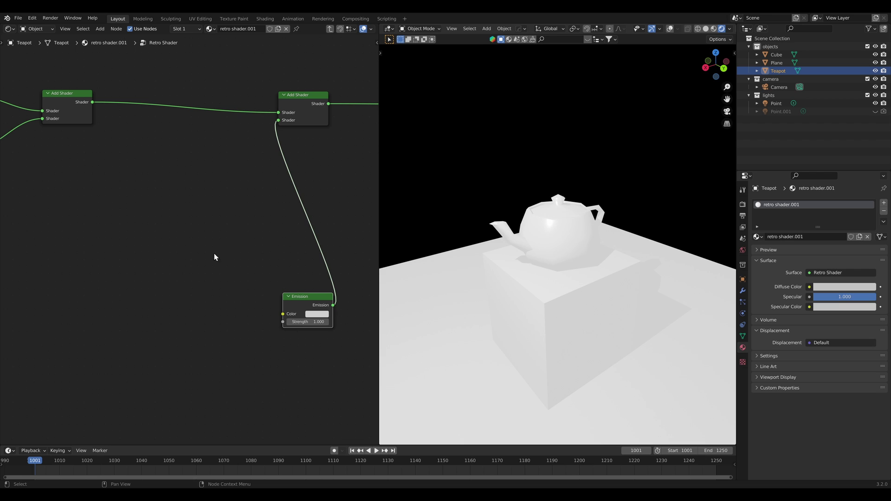
- Add an Image Texture node beside Emission and load interesting trees.jpg from the Exteriori environment maps folder
{"action": "middle_click_drag", "start_coordinate": [159, 278], "coordinate": [141, 261]}
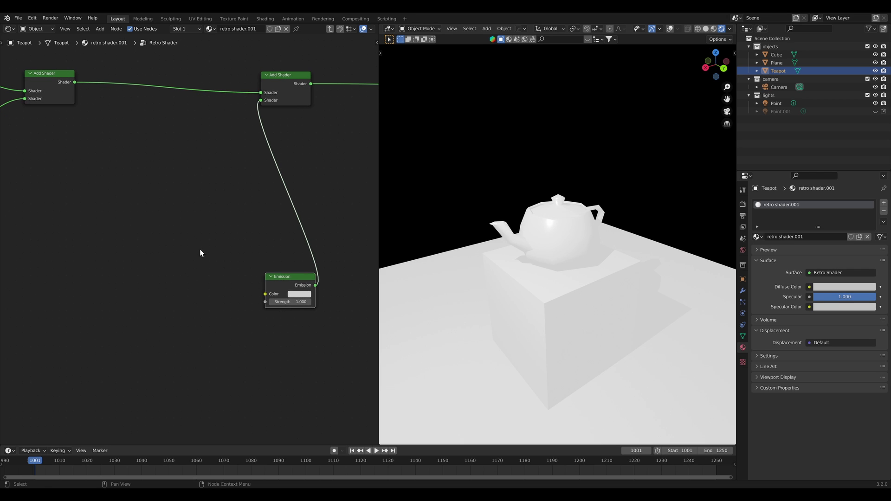
{"action": "key", "text": "shift+a"}
{"action": "type", "text": "sima"}
{"action": "key", "text": "Return"}
{"action": "left_click", "coordinate": [149, 288]}
{"action": "scroll", "coordinate": [149, 289], "scroll_direction": "up", "scroll_amount": 3}
{"action": "left_click", "coordinate": [175, 313]}
{"action": "scroll", "coordinate": [78, 249], "scroll_direction": "down", "scroll_amount": 3}
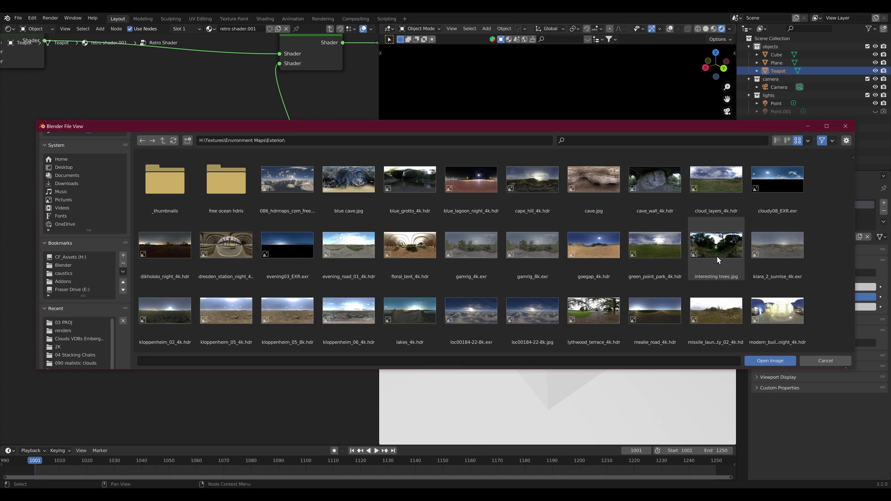
{"action": "double_click", "coordinate": [717, 247]}
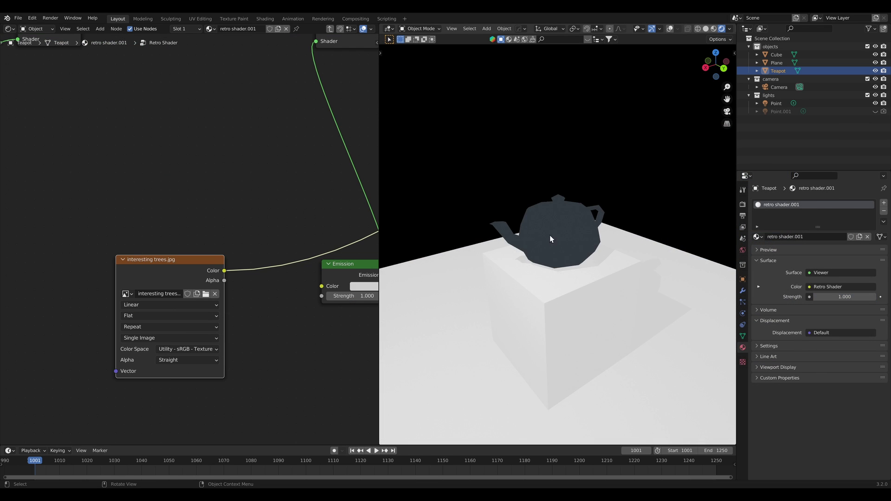
- Preview the interesting trees.jpg texture directly on the teapot and reposition its node
{"action": "middle_click_drag", "start_coordinate": [559, 262], "coordinate": [567, 244]}
{"action": "left_click_drag", "start_coordinate": [165, 278], "coordinate": [163, 278]}
{"action": "middle_click_drag", "start_coordinate": [163, 277], "coordinate": [179, 276]}
{"action": "left_click_drag", "start_coordinate": [180, 277], "coordinate": [189, 330]}
{"action": "scroll", "coordinate": [195, 325], "scroll_direction": "down", "scroll_amount": 2}
{"action": "middle_click_drag", "start_coordinate": [197, 317], "coordinate": [240, 257]}
- Attach Texture Coordinate and Mapping nodes to the image texture and line them up beside it
{"action": "key", "text": "ctrl+t"}
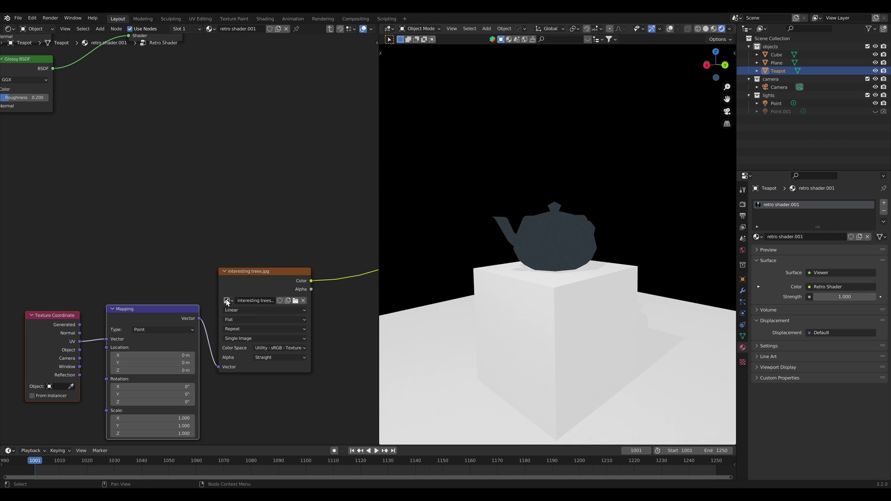
{"action": "key", "text": "g"}
{"action": "left_click", "coordinate": [196, 290]}
{"action": "left_click", "coordinate": [53, 164]}
{"action": "middle_click_drag", "start_coordinate": [53, 164], "coordinate": [81, 157]}
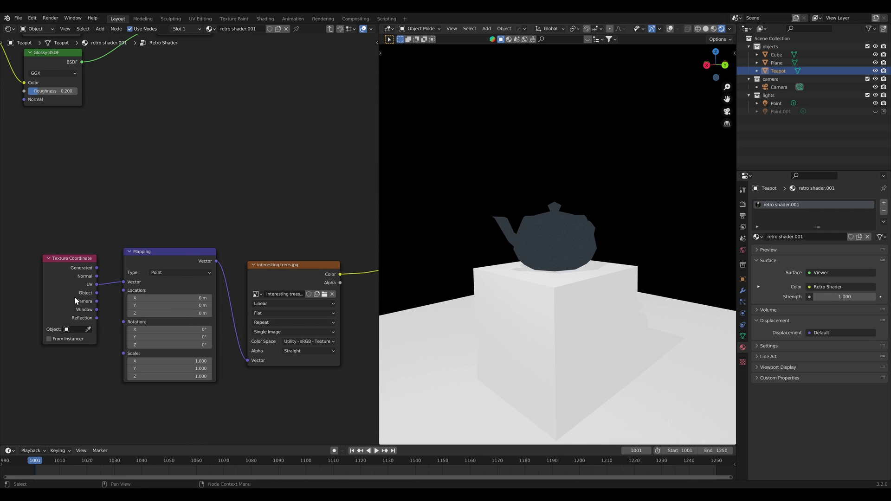
- Search the add-ons preferences for "node" to locate Node Wrangler
{"action": "left_click", "coordinate": [32, 18]}
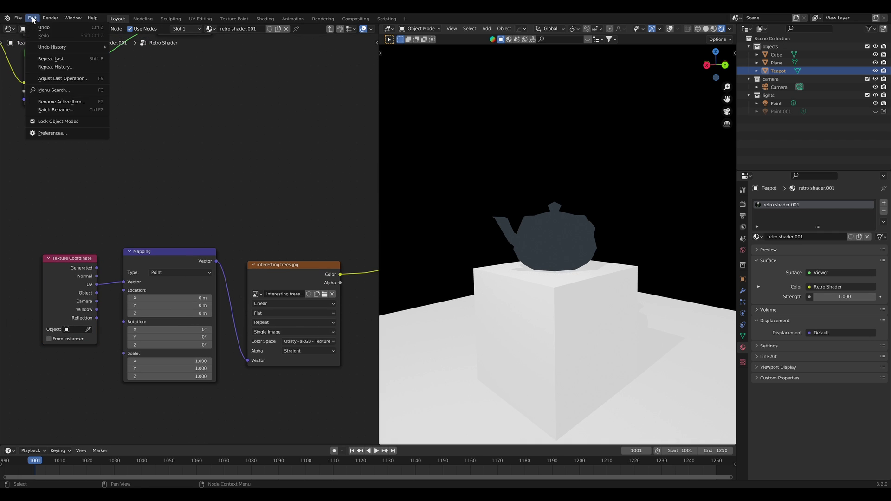
{"action": "left_click", "coordinate": [53, 133]}
{"action": "left_click", "coordinate": [225, 42]}
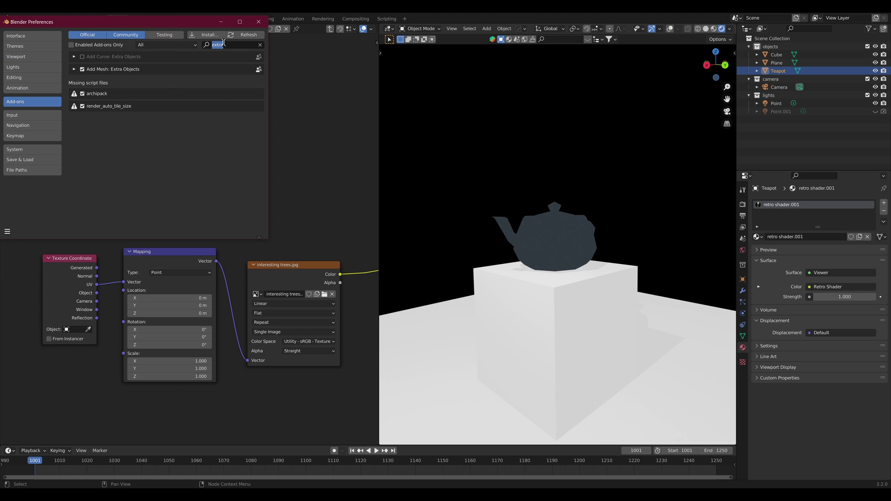
{"action": "type", "text": "node"}
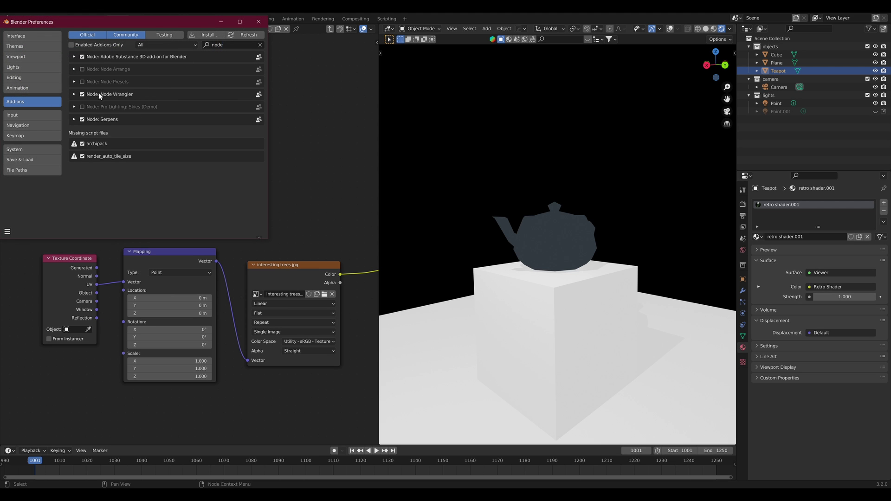
- Check that the Node Wrangler add-on is enabled and close the preferences
{"action": "left_click", "coordinate": [74, 94]}
{"action": "left_click", "coordinate": [74, 94]}
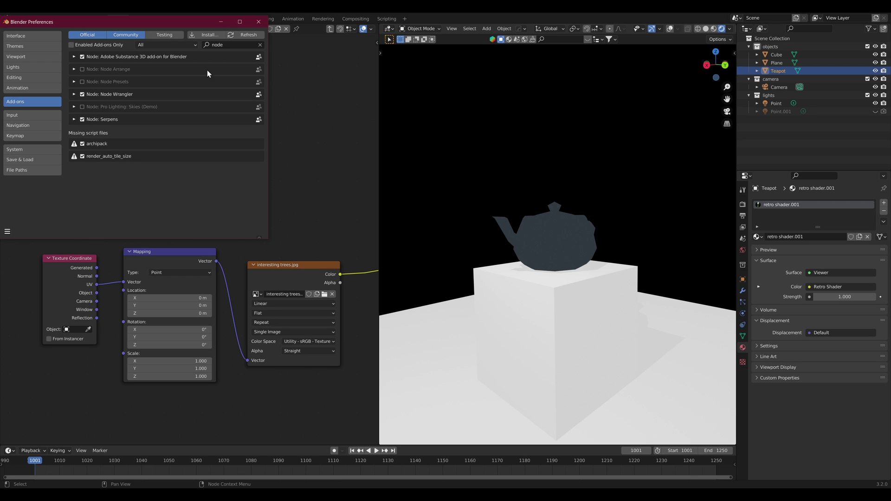
{"action": "left_click", "coordinate": [259, 22]}
- Drive the Mapping node's vector from the Reflection coordinate and move the interesting trees.jpg texture node slightly
{"action": "left_click_drag", "start_coordinate": [97, 318], "coordinate": [123, 282]}
{"action": "scroll", "coordinate": [619, 257], "scroll_direction": "up", "scroll_amount": 3}
{"action": "middle_click_drag", "start_coordinate": [619, 256], "coordinate": [585, 253]}
{"action": "middle_click_drag", "start_coordinate": [234, 279], "coordinate": [96, 272]}
{"action": "left_click_drag", "start_coordinate": [153, 263], "coordinate": [177, 259]}
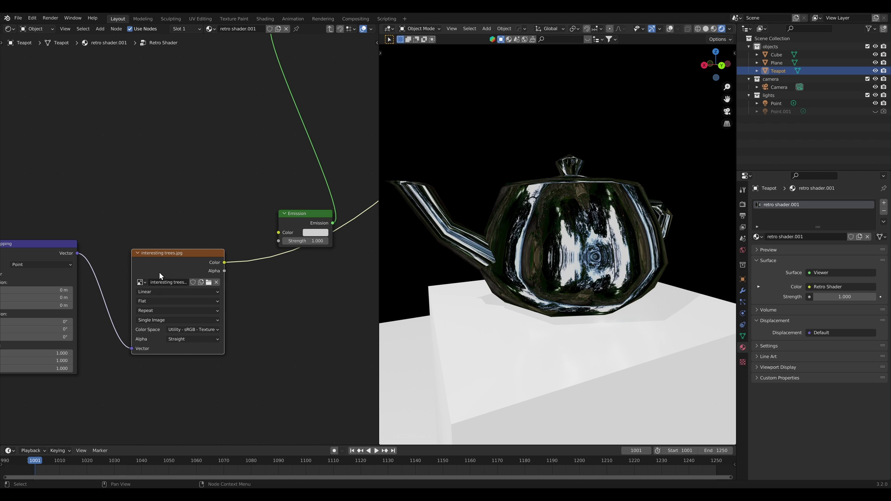
- Switch the interesting trees.jpg image node to an Environment Texture and view its reflections on the teapot
{"action": "key", "text": "shift+s"}
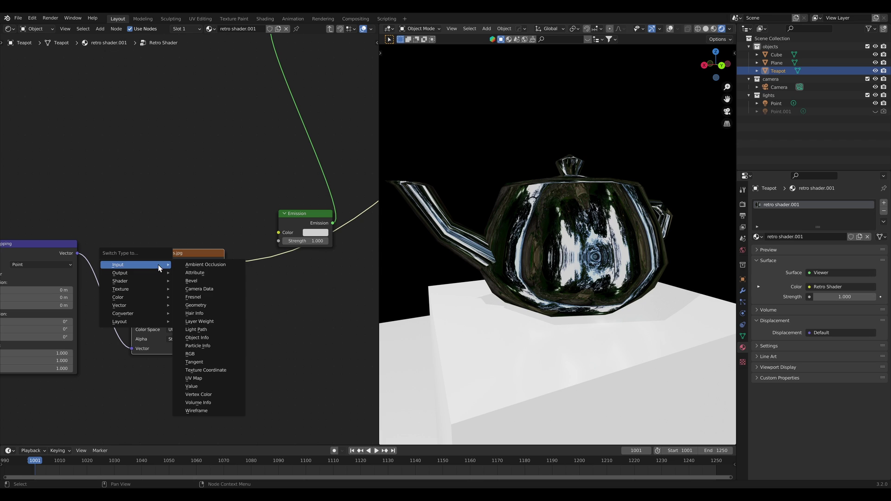
{"action": "mouse_move", "coordinate": [154, 292]}
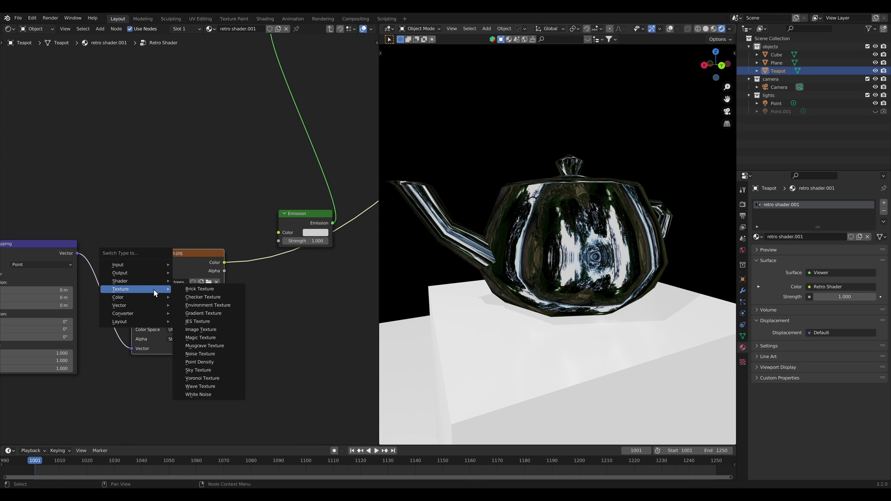
{"action": "left_click", "coordinate": [207, 308]}
{"action": "mouse_move", "coordinate": [566, 246]}
{"action": "middle_mouse_down"}
{"action": "mouse_move", "coordinate": [612, 246]}
{"action": "mouse_move", "coordinate": [625, 263]}
{"action": "mouse_move", "coordinate": [568, 252]}
{"action": "mouse_move", "coordinate": [640, 258]}
{"action": "mouse_move", "coordinate": [603, 269]}
{"action": "mouse_move", "coordinate": [579, 253]}
{"action": "mouse_move", "coordinate": [455, 260]}
{"action": "mouse_move", "coordinate": [478, 288]}
{"action": "mouse_move", "coordinate": [527, 260]}
{"action": "mouse_move", "coordinate": [580, 252]}
{"action": "middle_mouse_up"}
{"action": "left_click", "coordinate": [631, 254]}
- Feed the environment texture into the Emission color and route the Retro Shader group's Shader output to the Material Output
{"action": "middle_click_drag", "start_coordinate": [206, 267], "coordinate": [160, 268]}
{"action": "left_click", "coordinate": [149, 236]}
{"action": "middle_click_drag", "start_coordinate": [146, 235], "coordinate": [155, 242]}
{"action": "middle_click_drag", "start_coordinate": [547, 259], "coordinate": [594, 253]}
{"action": "left_click_drag", "start_coordinate": [187, 270], "coordinate": [246, 239]}
{"action": "middle_click_drag", "start_coordinate": [251, 251], "coordinate": [252, 287]}
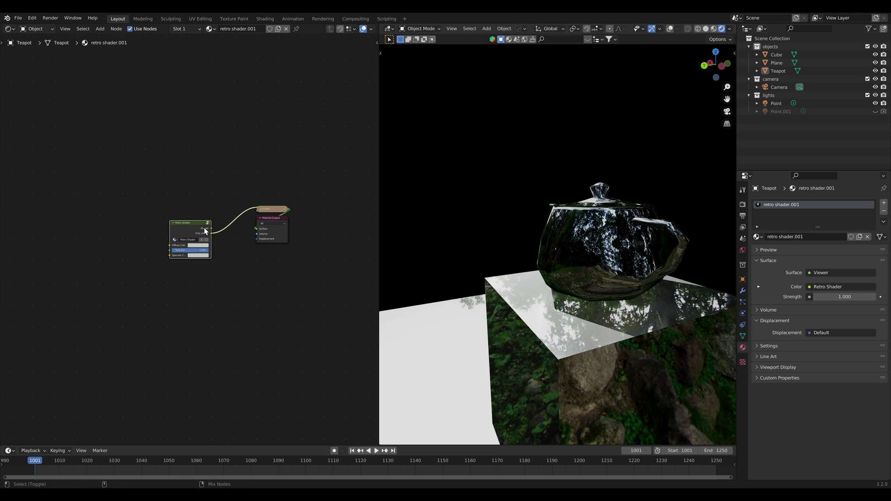
{"action": "left_click", "coordinate": [196, 228], "text": "ctrl+shift"}
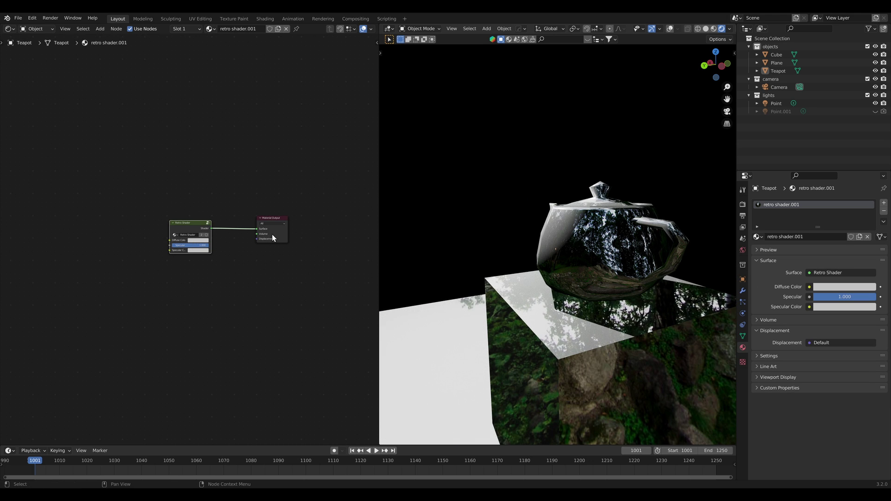
{"action": "middle_click_drag", "start_coordinate": [510, 248], "coordinate": [531, 242]}
- Inside the Retro Shader group, duplicate the Group Input node and place the copy beside the Emission node
{"action": "key", "text": "Tab"}
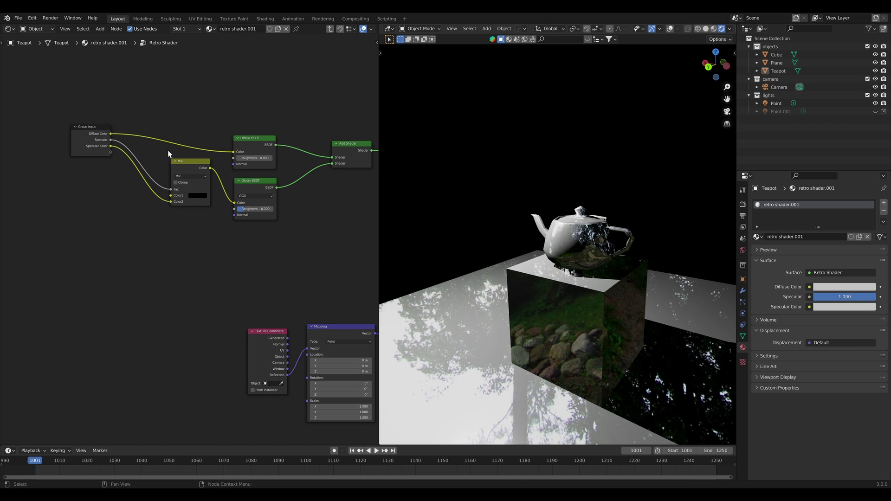
{"action": "scroll", "coordinate": [270, 176], "scroll_direction": "down", "scroll_amount": 5}
{"action": "middle_click_drag", "start_coordinate": [270, 176], "coordinate": [117, 204]}
{"action": "middle_click_drag", "start_coordinate": [218, 251], "coordinate": [289, 251]}
{"action": "scroll", "coordinate": [158, 248], "scroll_direction": "up", "scroll_amount": 1}
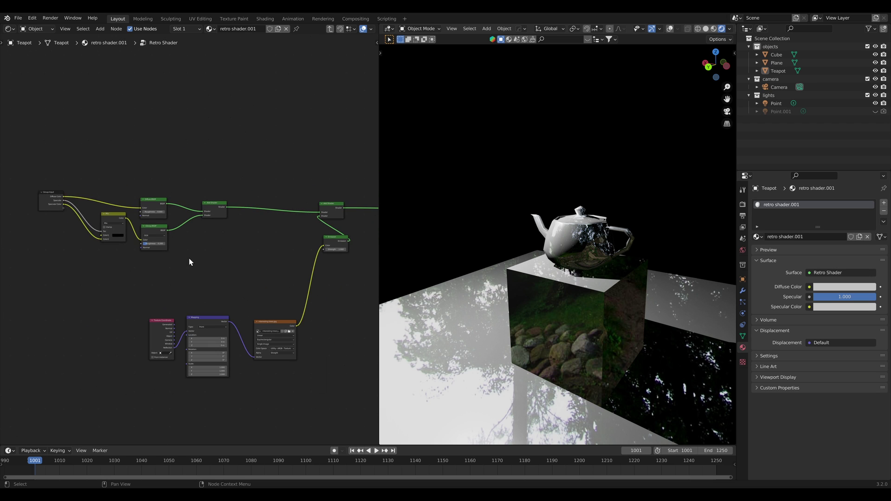
{"action": "left_click_drag", "start_coordinate": [47, 192], "coordinate": [166, 240]}
{"action": "scroll", "coordinate": [248, 263], "scroll_direction": "up", "scroll_amount": 2}
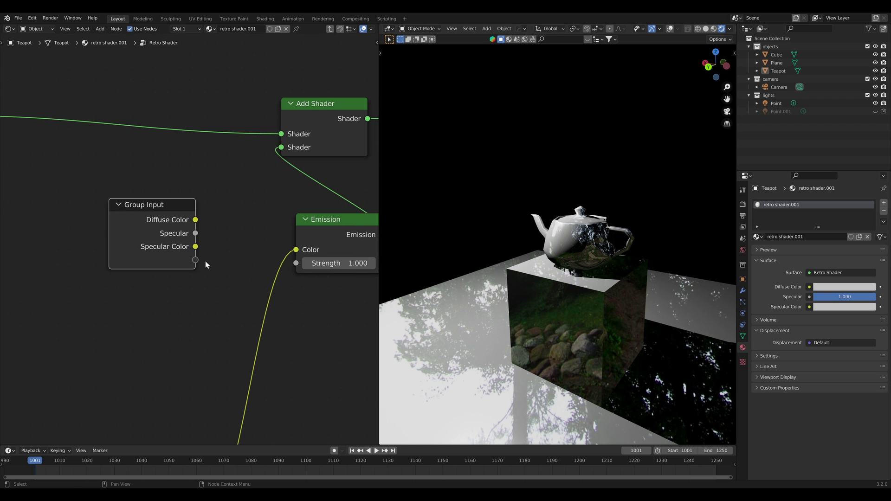
- Try to expose the Emission node's strength as a group input
{"action": "left_click_drag", "start_coordinate": [300, 264], "coordinate": [200, 259]}
{"action": "middle_click_drag", "start_coordinate": [224, 255], "coordinate": [206, 251]}
{"action": "middle_click_drag", "start_coordinate": [277, 240], "coordinate": [152, 233]}
{"action": "left_click_drag", "start_coordinate": [284, 263], "coordinate": [277, 262]}
{"action": "middle_click_drag", "start_coordinate": [358, 241], "coordinate": [155, 242]}
{"action": "middle_click_drag", "start_coordinate": [305, 231], "coordinate": [159, 219]}
{"action": "mouse_move", "coordinate": [246, 256]}
{"action": "left_mouse_down", "text": "shift"}
{"action": "mouse_move", "coordinate": [205, 256]}
{"action": "mouse_move", "coordinate": [250, 256]}
{"action": "left_mouse_up", "text": "shift"}
{"action": "key", "text": "Escape"}
{"action": "middle_click_drag", "start_coordinate": [209, 246], "coordinate": [299, 245]}
{"action": "left_click_drag", "start_coordinate": [149, 224], "coordinate": [126, 226]}
- Add a color Mix node and place it between the duplicated Group Input and the Emission node
{"action": "key", "text": "shift+a"}
{"action": "type", "text": "s"}
{"action": "type", "text": "mix"}
{"action": "key", "text": "Return"}
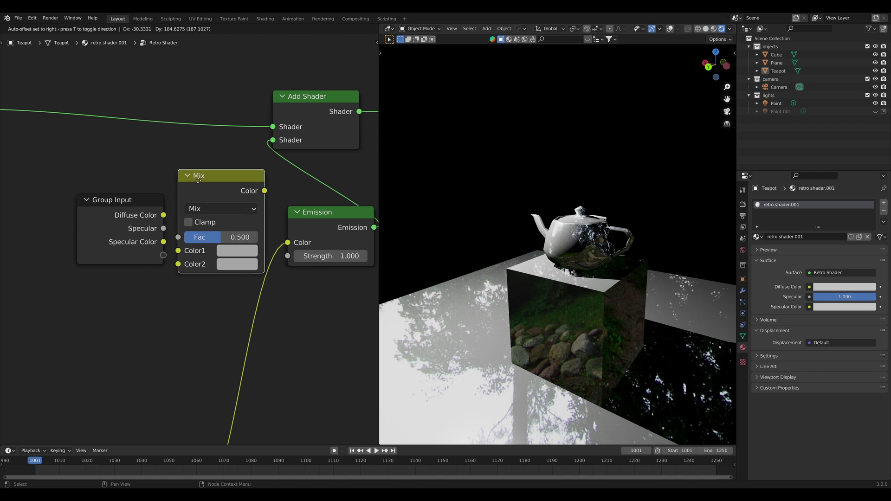
{"action": "left_click_drag", "start_coordinate": [125, 243], "coordinate": [76, 248]}
{"action": "left_click", "coordinate": [215, 185]}
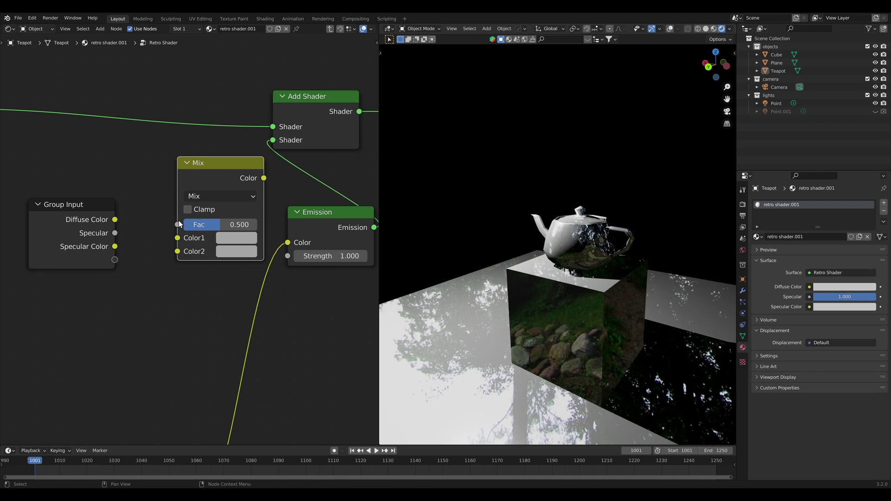
- Expose the Mix node's Fac as a group input, link it to the Emission strength instead, and set Fac to 0.100
{"action": "left_click_drag", "start_coordinate": [178, 225], "coordinate": [187, 219]}
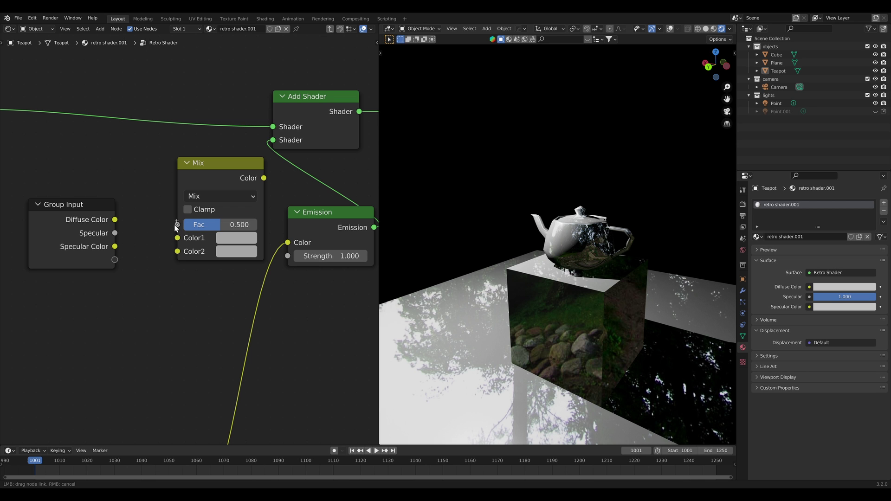
{"action": "left_click_drag", "start_coordinate": [112, 266], "coordinate": [114, 261]}
{"action": "left_click_drag", "start_coordinate": [177, 225], "coordinate": [288, 256]}
{"action": "key", "text": "Tab"}
{"action": "left_click_drag", "start_coordinate": [192, 283], "coordinate": [152, 283]}
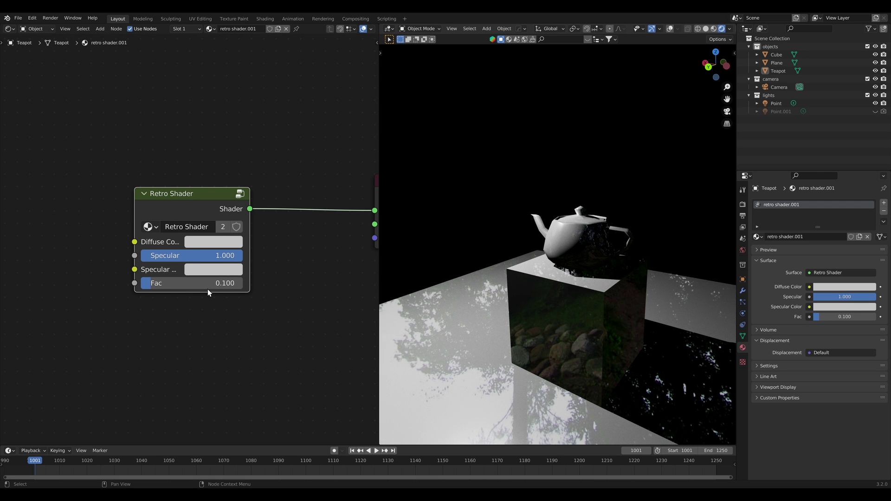
- Set the default value of the group's Fac input to 0.02
{"action": "key", "text": "Tab"}
{"action": "key", "text": "n"}
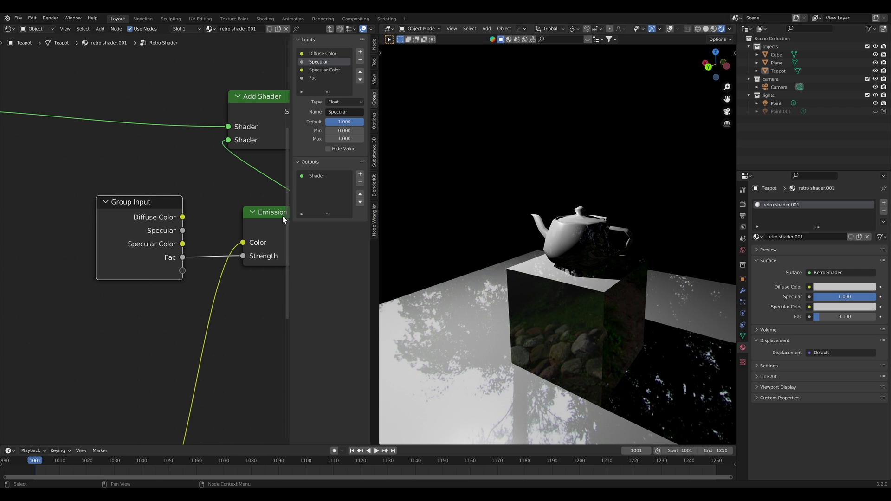
{"action": "key", "text": "n"}
{"action": "key", "text": "n"}
{"action": "key", "text": "n"}
{"action": "key", "text": "n"}
{"action": "left_click", "coordinate": [316, 79]}
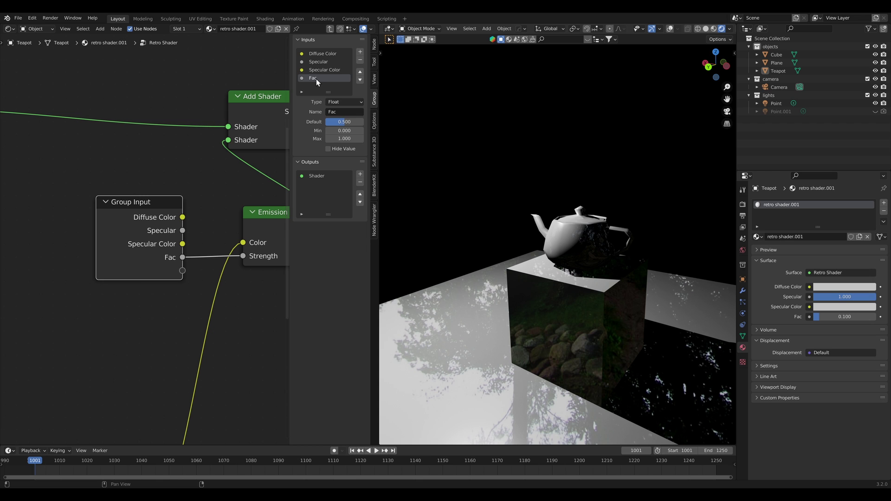
{"action": "left_click", "coordinate": [350, 121]}
{"action": "key", "text": "BackSpace"}
{"action": "type", "text": ".02"}
- Rename the Fac group input to Environment Strength and leave the group
{"action": "left_click", "coordinate": [338, 113]}
{"action": "type", "text": "Environment Strength"}
{"action": "key", "text": "Return"}
{"action": "key", "text": "Tab"}
- Try an Environment Strength of 0.025 on the Retro Shader node, finishing with 0.05
{"action": "mouse_move", "coordinate": [464, 288]}
{"action": "middle_mouse_down"}
{"action": "mouse_move", "coordinate": [489, 302]}
{"action": "mouse_move", "coordinate": [457, 288]}
{"action": "middle_mouse_up"}
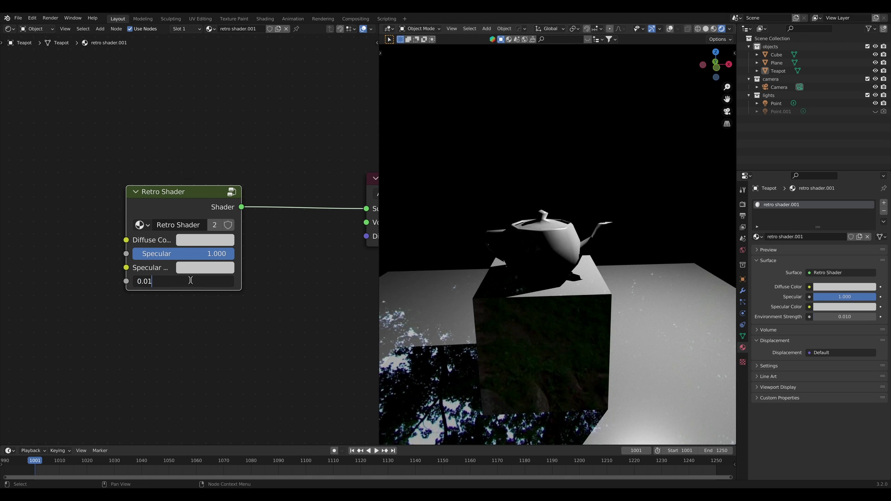
{"action": "key", "text": "BackSpace"}
{"action": "type", "text": "25"}
{"action": "key", "text": "Return"}
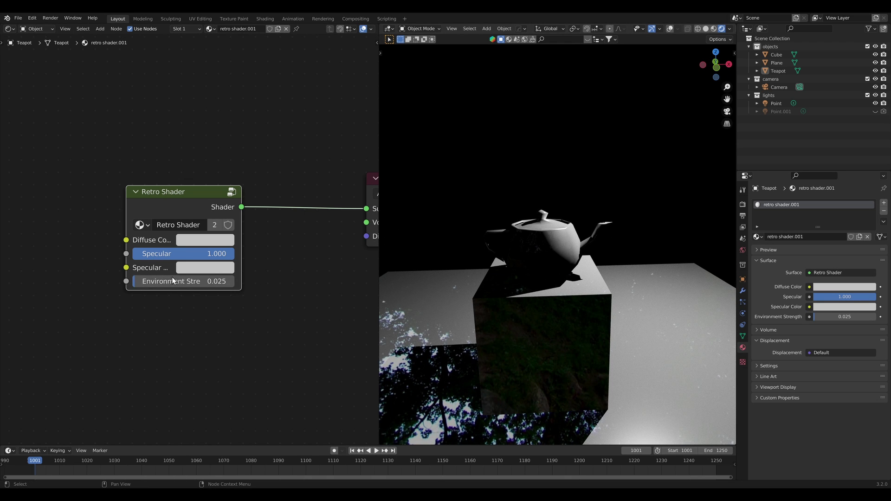
{"action": "double_click", "coordinate": [185, 283]}
{"action": "key", "text": "BackSpace"}
{"action": "type", "text": "5"}
{"action": "key", "text": "Return"}
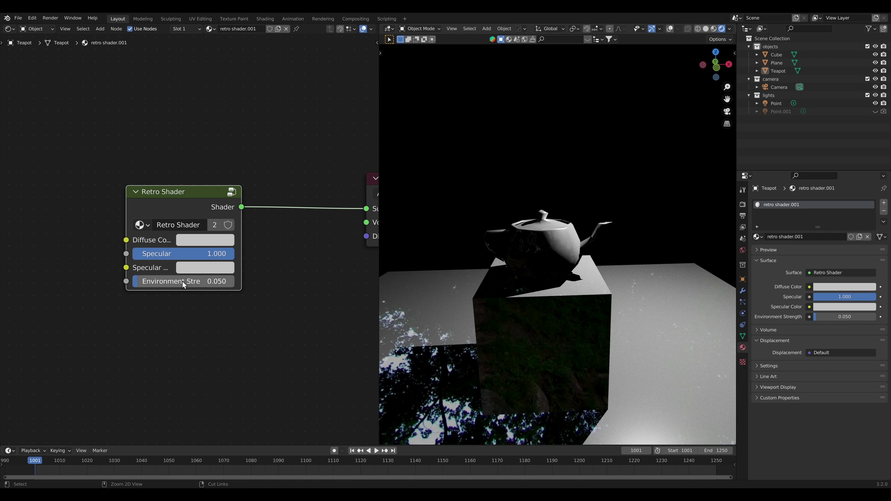
- Examine the group's input settings and how the retro shader looks on the cube beneath the teapot
{"action": "key", "text": "Tab"}
{"action": "key", "text": "n"}
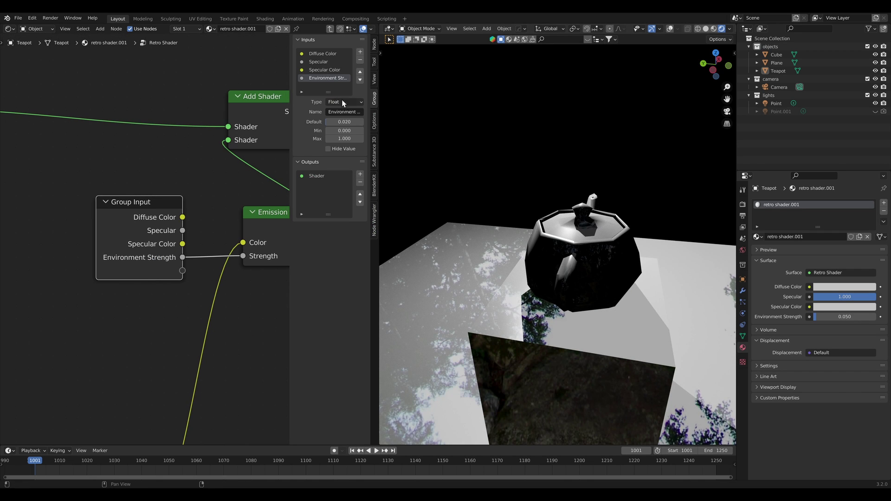
{"action": "key", "text": "n"}
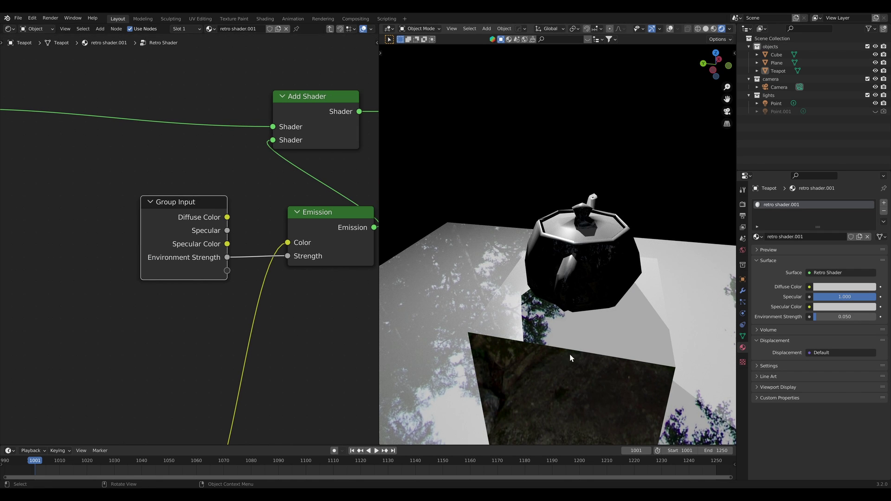
{"action": "left_click", "coordinate": [568, 363]}
{"action": "middle_click_drag", "start_coordinate": [522, 319], "coordinate": [623, 297]}
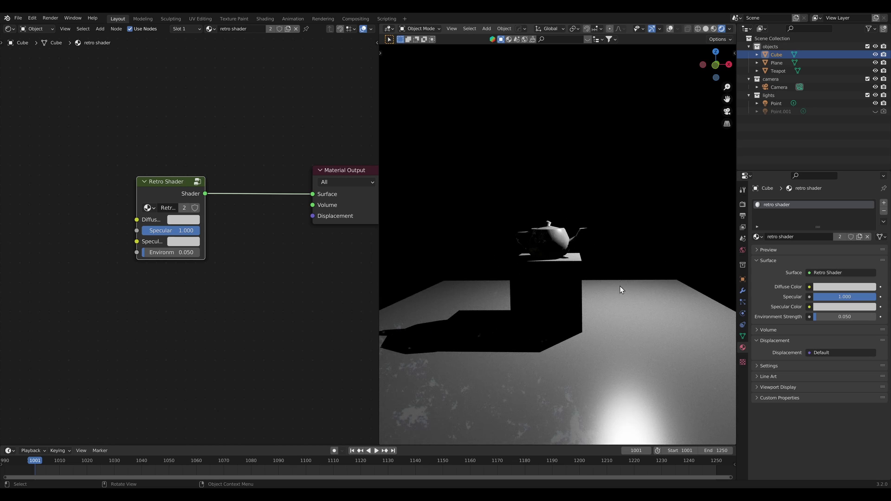
{"action": "scroll", "coordinate": [652, 298], "scroll_direction": "up", "scroll_amount": 5}
- Make the teapot mirror-like with a black diffuse color, a brighter specular color and an Environment Strength of 1.000
{"action": "left_click", "coordinate": [571, 245]}
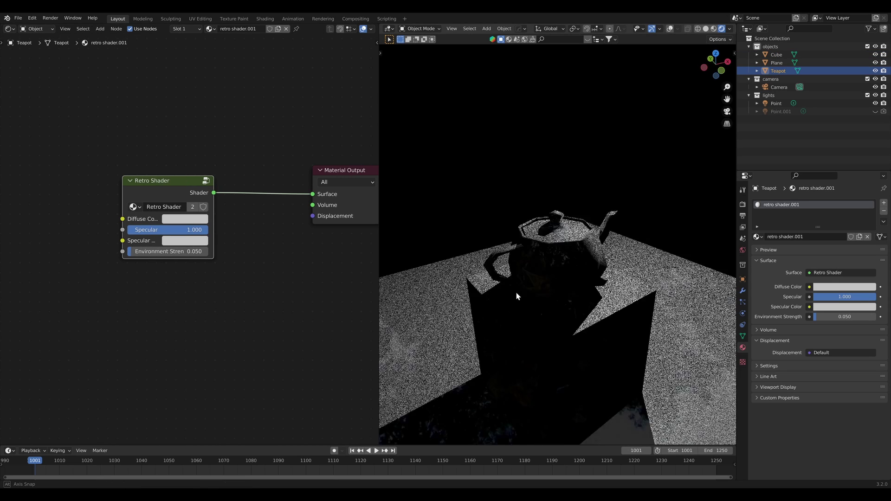
{"action": "left_click", "coordinate": [172, 222]}
{"action": "left_click_drag", "start_coordinate": [200, 174], "coordinate": [170, 195]}
{"action": "left_click", "coordinate": [189, 241]}
{"action": "left_click_drag", "start_coordinate": [227, 216], "coordinate": [234, 196]}
{"action": "middle_click_drag", "start_coordinate": [603, 278], "coordinate": [404, 278]}
{"action": "left_click_drag", "start_coordinate": [132, 251], "coordinate": [207, 251]}
{"action": "middle_click_drag", "start_coordinate": [464, 256], "coordinate": [479, 287]}
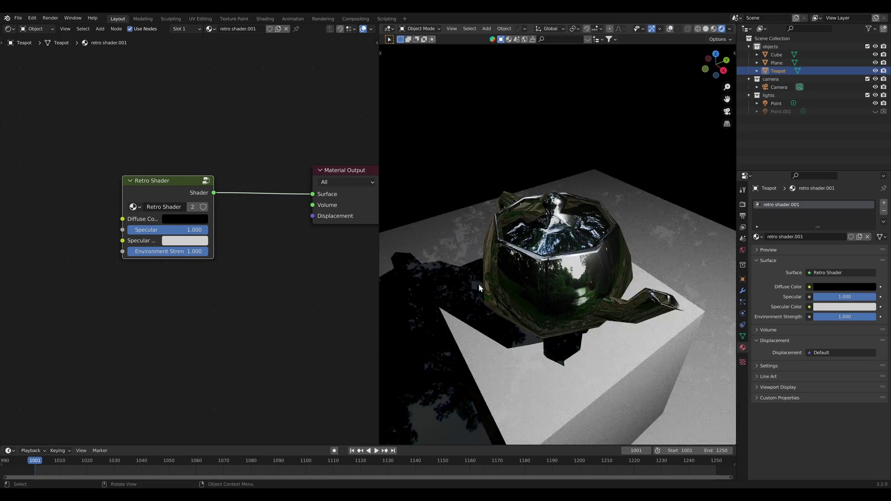
{"action": "middle_click_drag", "start_coordinate": [434, 267], "coordinate": [529, 265]}
- Change the teapot's diffuse color to a deep saturated blue
{"action": "left_click", "coordinate": [182, 220]}
{"action": "left_click_drag", "start_coordinate": [205, 196], "coordinate": [243, 176]}
{"action": "left_click_drag", "start_coordinate": [205, 119], "coordinate": [231, 97]}
{"action": "scroll", "coordinate": [548, 315], "scroll_direction": "down", "scroll_amount": 3}
{"action": "middle_click_drag", "start_coordinate": [550, 316], "coordinate": [488, 309]}
- Set the teapot's Environment Strength to 0.1 and inspect the blue surface up close
{"action": "left_click", "coordinate": [179, 252]}
{"action": "type", "text": ".1"}
{"action": "key", "text": "Return"}
{"action": "middle_click_drag", "start_coordinate": [562, 330], "coordinate": [610, 294]}
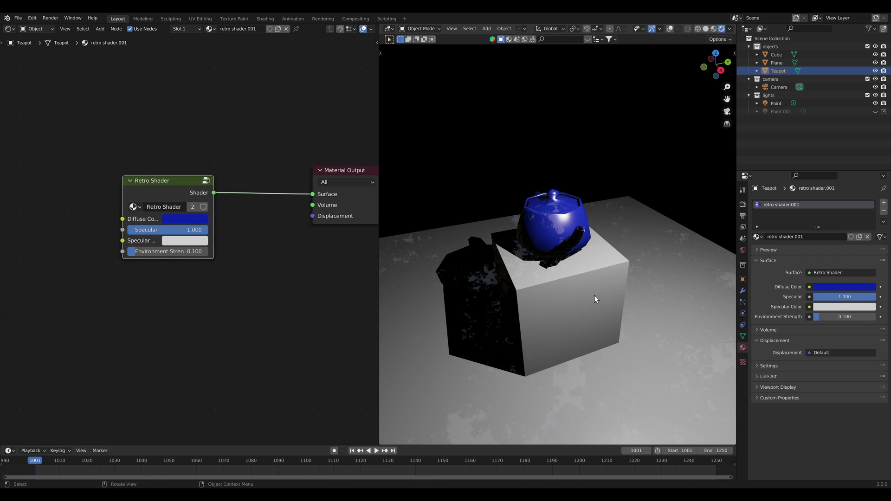
{"action": "scroll", "coordinate": [594, 296], "scroll_direction": "up", "scroll_amount": 5}
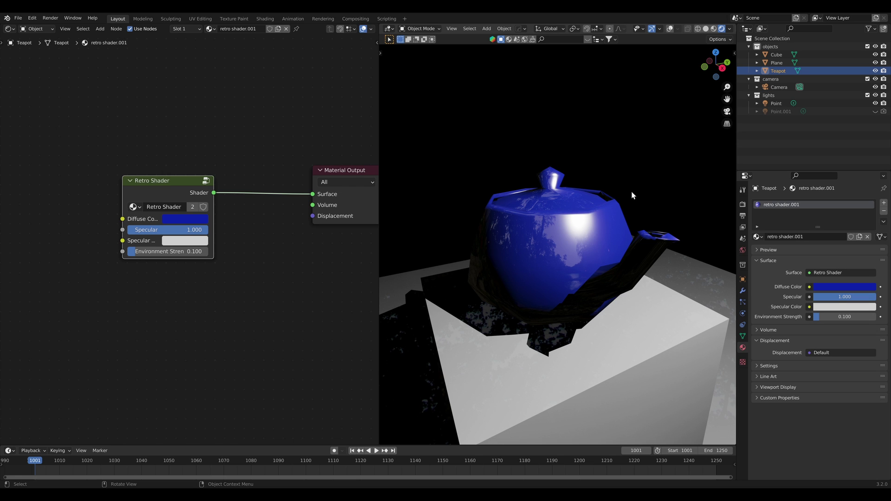
- Reduce the film's pixel filter width to 0.01 px in the render settings and check the teapot's edges
{"action": "left_click", "coordinate": [743, 204]}
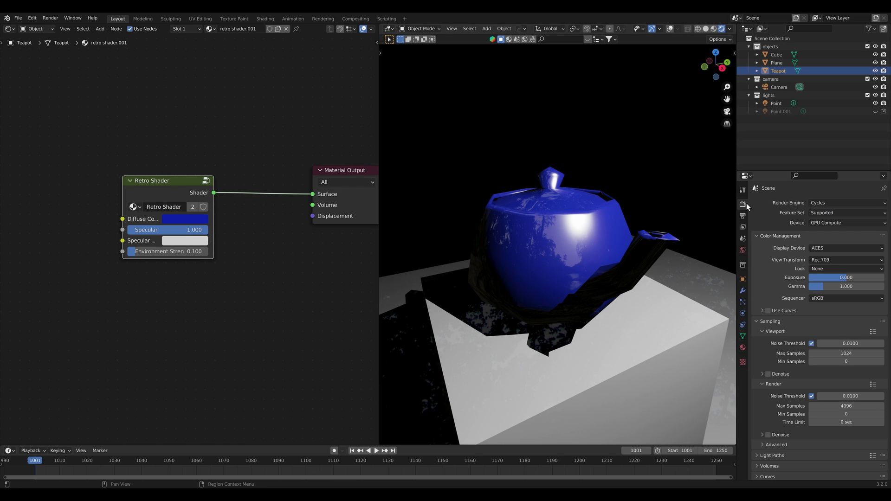
{"action": "scroll", "coordinate": [779, 278], "scroll_direction": "down", "scroll_amount": 4}
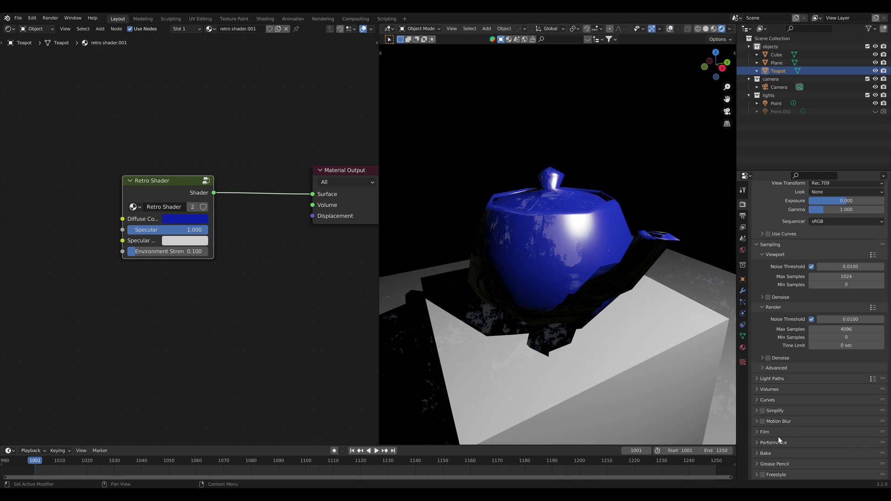
{"action": "left_click", "coordinate": [777, 431]}
{"action": "scroll", "coordinate": [780, 413], "scroll_direction": "down", "scroll_amount": 2}
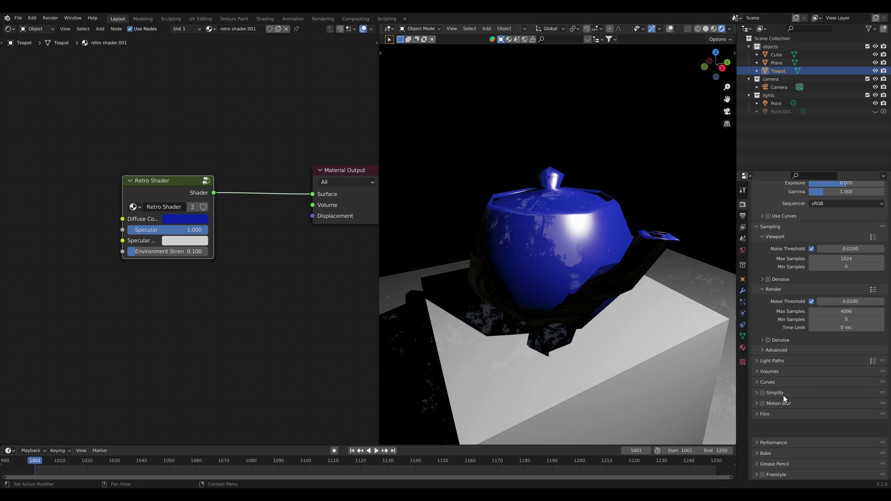
{"action": "scroll", "coordinate": [783, 395], "scroll_direction": "down", "scroll_amount": 1}
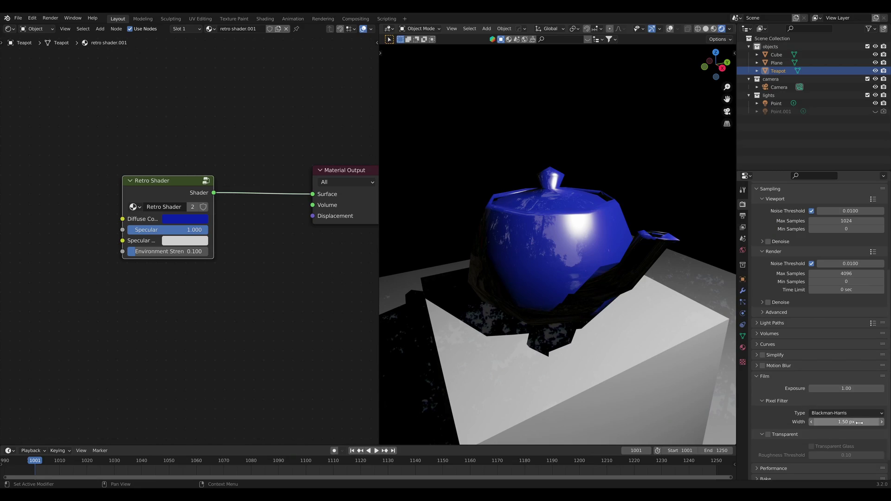
{"action": "left_click_drag", "start_coordinate": [859, 421], "coordinate": [816, 421]}
{"action": "scroll", "coordinate": [589, 239], "scroll_direction": "up", "scroll_amount": 5}
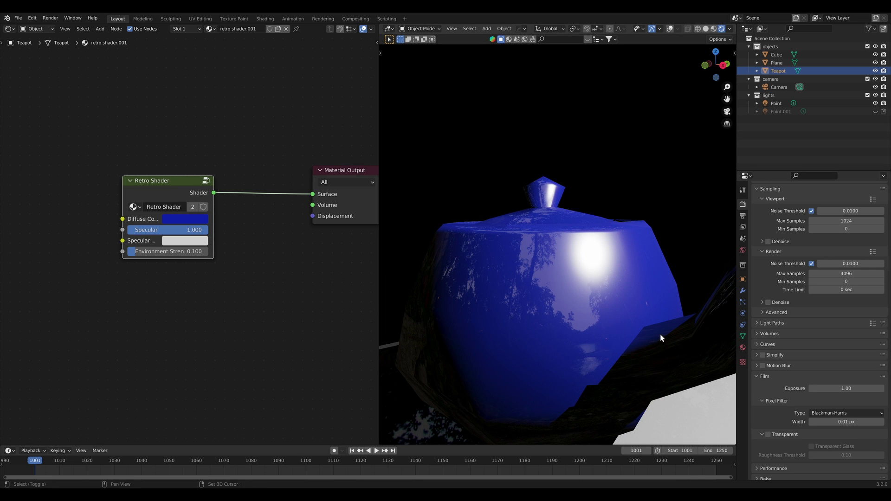
{"action": "middle_click_drag", "start_coordinate": [661, 338], "coordinate": [589, 341], "text": "shift"}
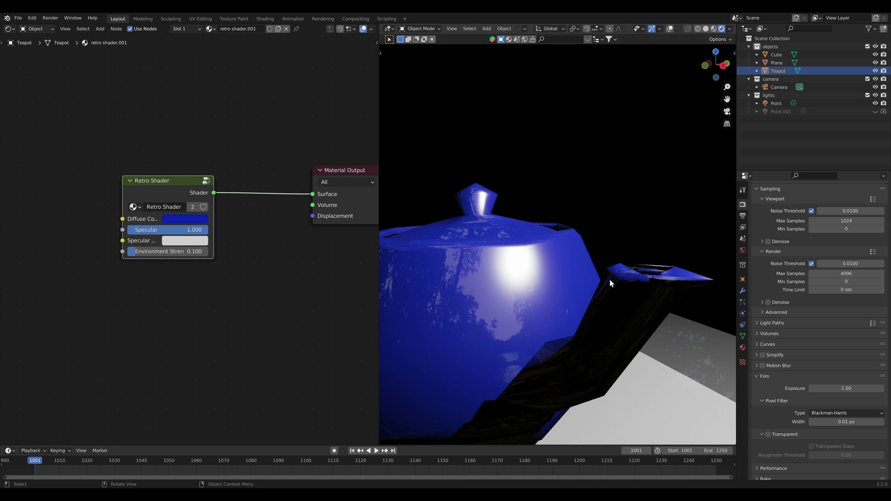
- Set the viewport pixel size to 4x in the render performance settings and view the teapot's coarser rendering
{"action": "scroll", "coordinate": [787, 444], "scroll_direction": "down", "scroll_amount": 2}
{"action": "left_click", "coordinate": [786, 443]}
{"action": "scroll", "coordinate": [789, 425], "scroll_direction": "down", "scroll_amount": 5}
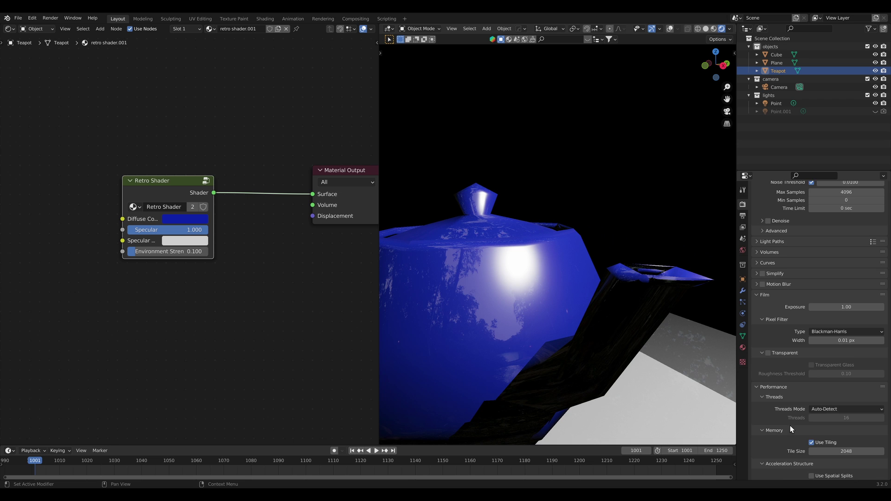
{"action": "scroll", "coordinate": [791, 422], "scroll_direction": "down", "scroll_amount": 4}
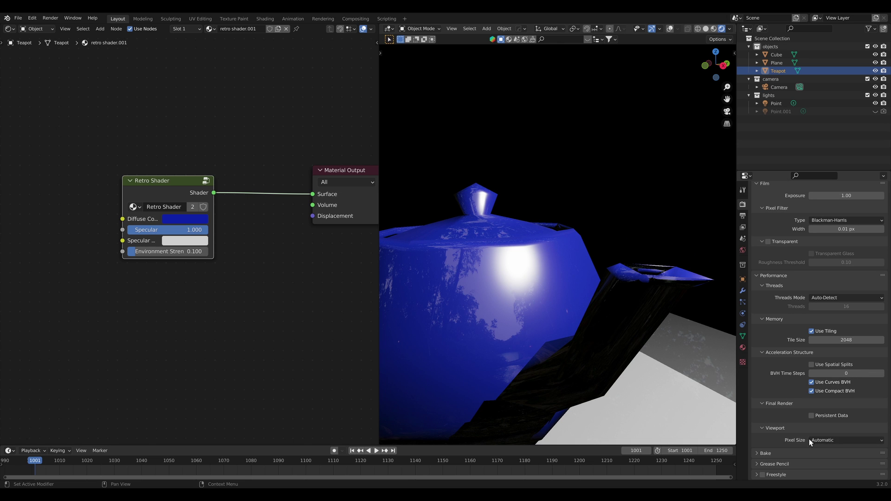
{"action": "left_click", "coordinate": [822, 439]}
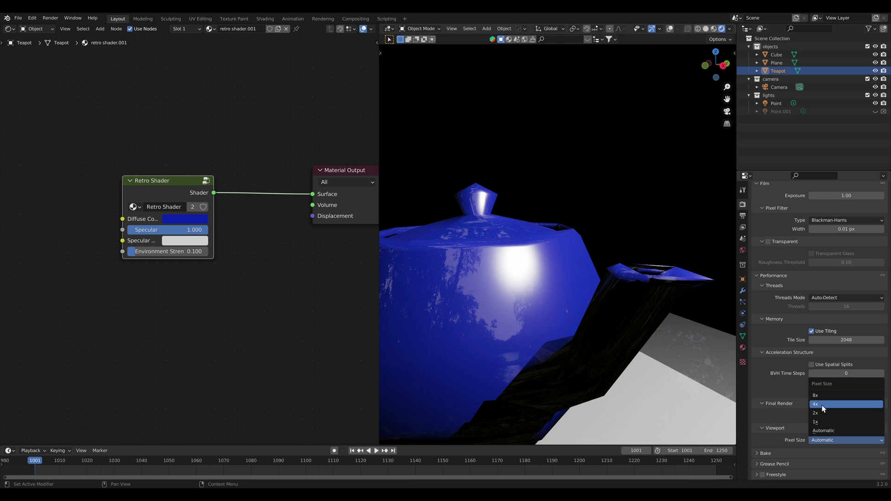
{"action": "left_click", "coordinate": [820, 402]}
{"action": "middle_click_drag", "start_coordinate": [575, 311], "coordinate": [498, 238]}
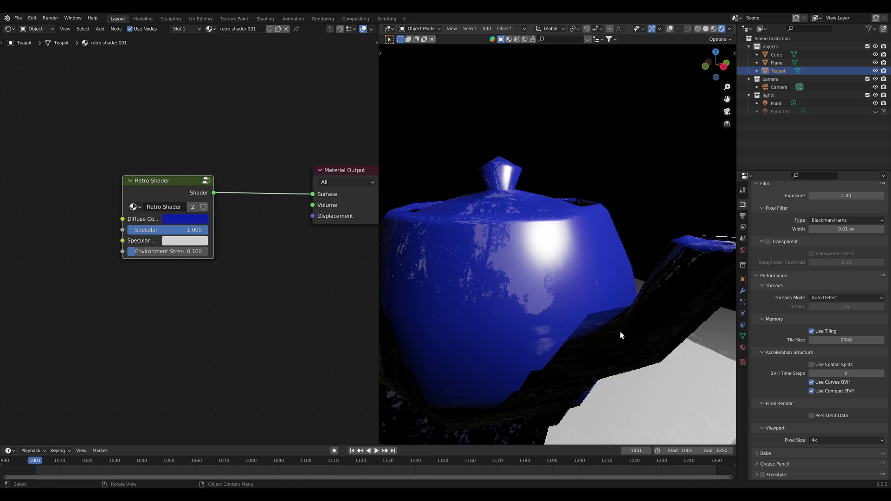
- Try a pixel filter width of 1.5 px for comparison and restore it to 0.01 px
{"action": "left_click", "coordinate": [847, 231]}
{"action": "type", "text": "1.5"}
{"action": "key", "text": "Return"}
{"action": "left_click_drag", "start_coordinate": [852, 229], "coordinate": [808, 229]}
{"action": "left_click", "coordinate": [836, 219]}
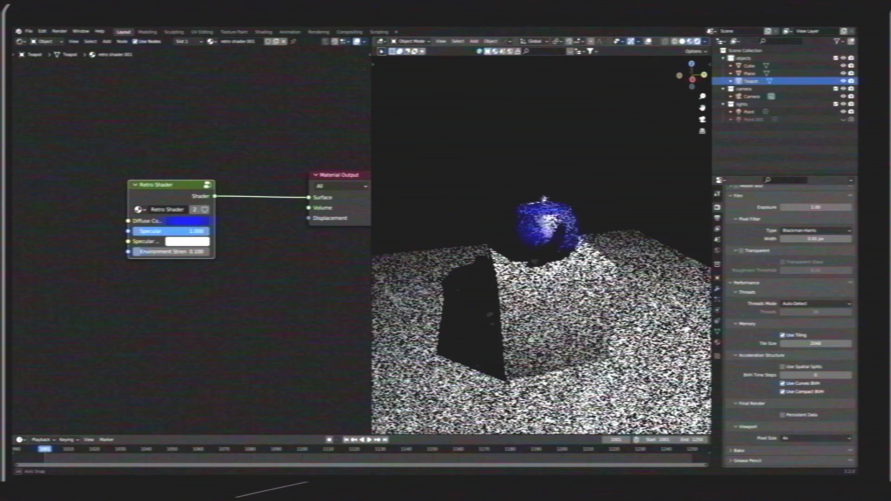
{"action": "middle_click_drag", "start_coordinate": [630, 332], "coordinate": [519, 333]}
{"action": "middle_click_drag", "start_coordinate": [627, 338], "coordinate": [538, 339]}
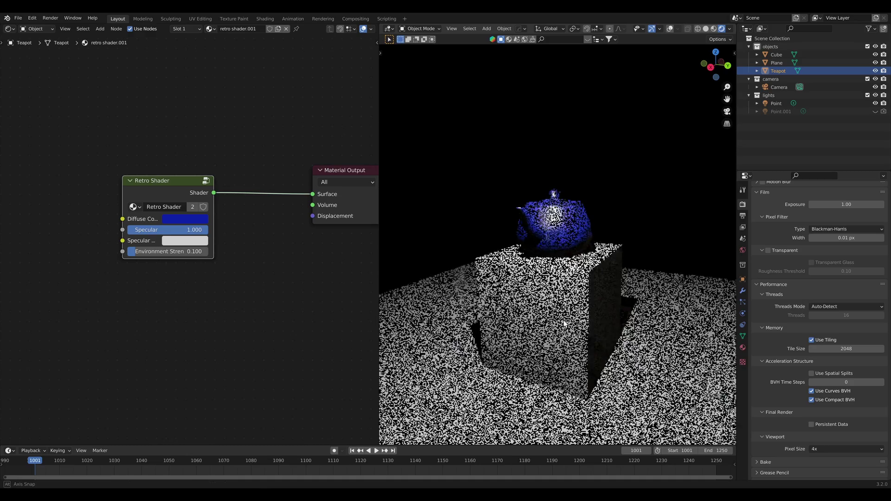
{"action": "middle_click_drag", "start_coordinate": [564, 323], "coordinate": [682, 302]}
- Try lowering the output resolution's X and Y values together, and undo the change
{"action": "left_click", "coordinate": [741, 217]}
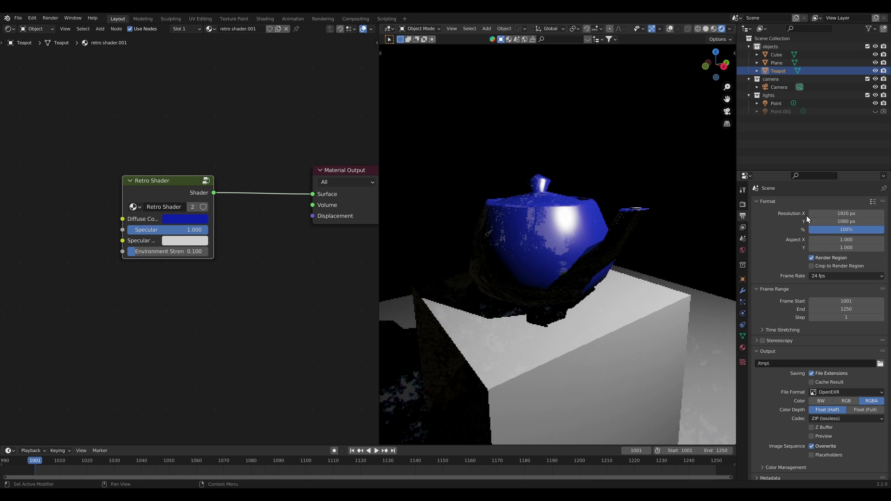
{"action": "left_click_drag", "start_coordinate": [846, 221], "coordinate": [819, 221]}
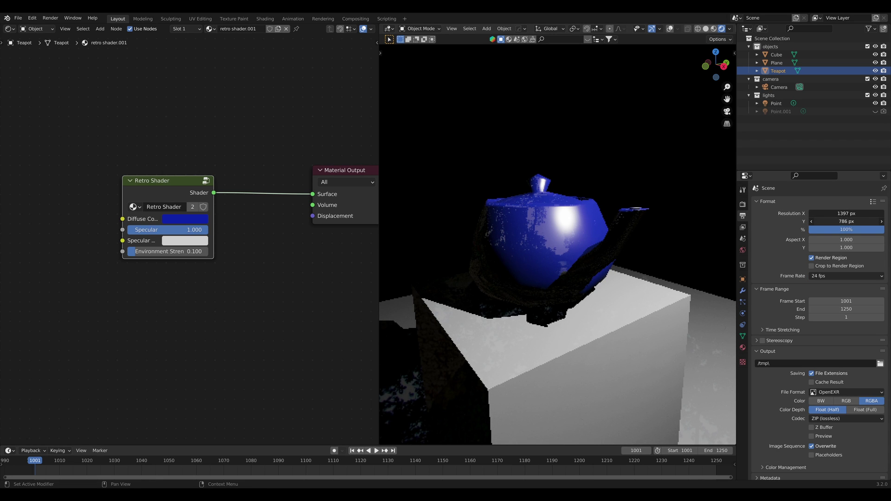
{"action": "key", "text": "ctrl+z"}
{"action": "key", "text": "ctrl+z"}
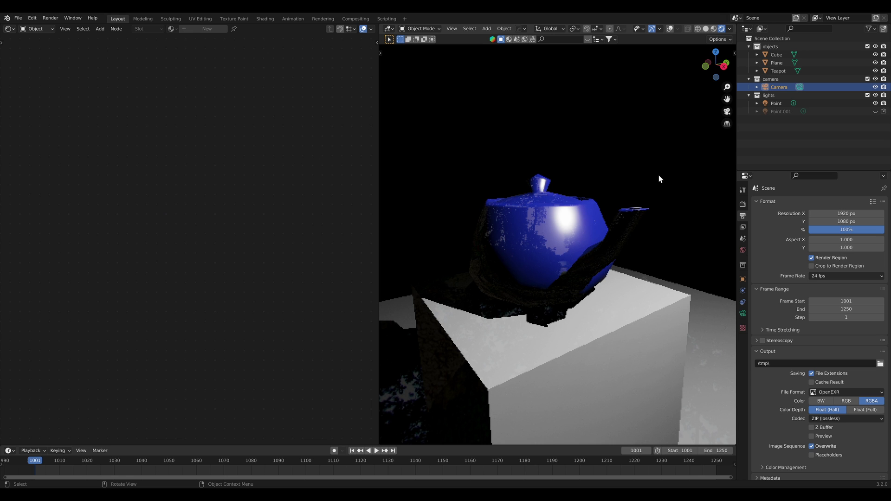
- Render the scene through the camera and enable nodes in the compositor
{"action": "key", "text": "KP_0"}
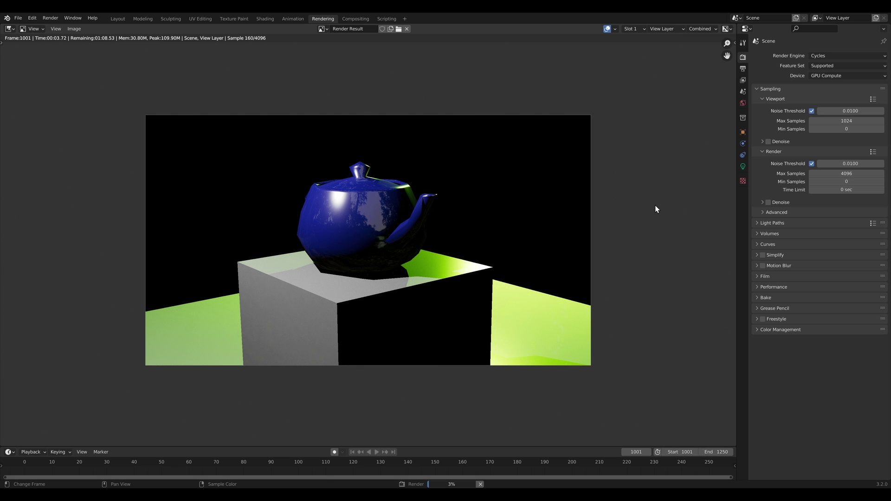
{"action": "left_click", "coordinate": [352, 19]}
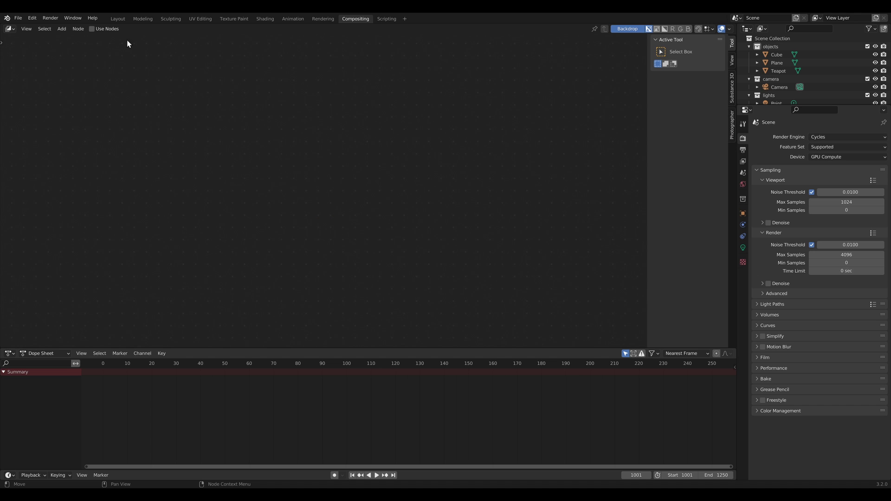
{"action": "left_click", "coordinate": [108, 29]}
{"action": "scroll", "coordinate": [247, 169], "scroll_direction": "down", "scroll_amount": 3}
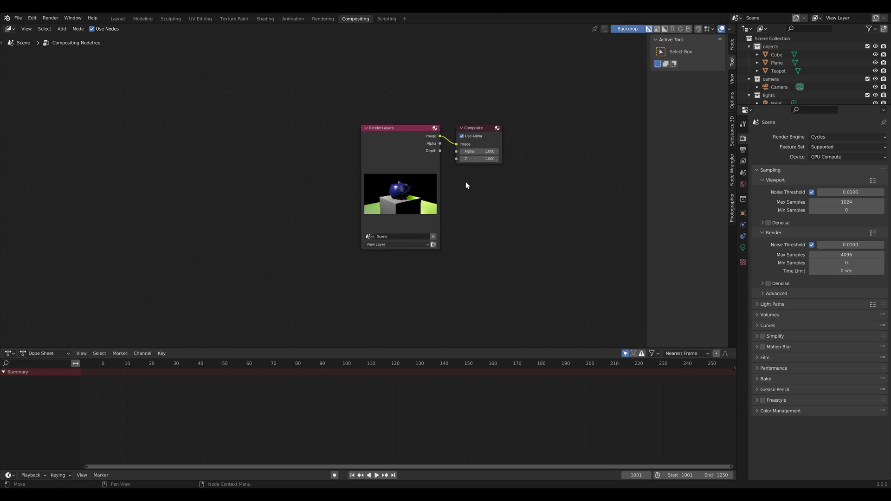
- Connect a Viewer node to the Render Layers image and feed both the Viewer and Composite through one reroute point
{"action": "left_click_drag", "start_coordinate": [465, 182], "coordinate": [351, 179]}
{"action": "left_click_drag", "start_coordinate": [401, 175], "coordinate": [200, 165]}
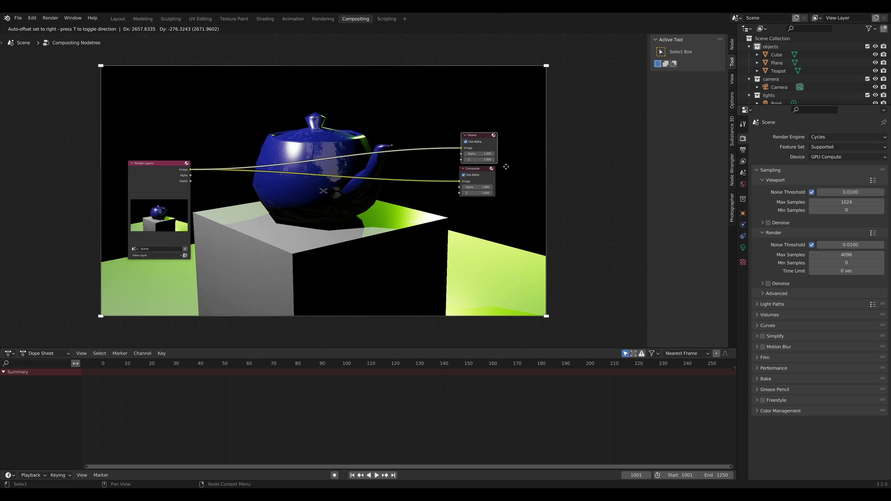
{"action": "left_click", "coordinate": [503, 163]}
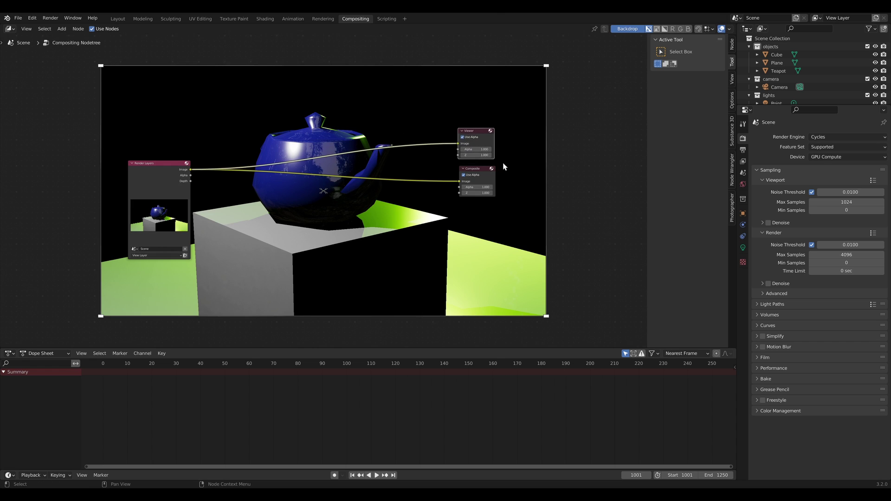
{"action": "scroll", "coordinate": [503, 166], "scroll_direction": "up", "scroll_amount": 2}
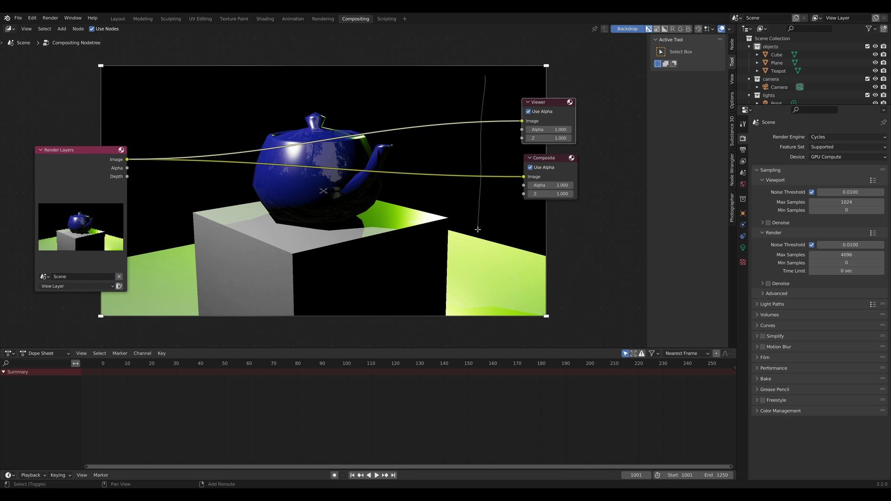
{"action": "right_click_drag", "start_coordinate": [481, 232], "coordinate": [481, 232], "text": "shift"}
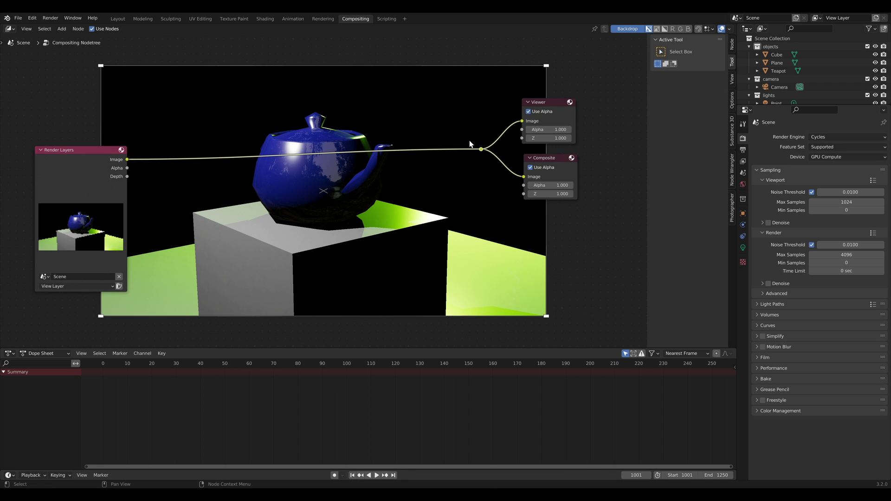
{"action": "key", "text": "g"}
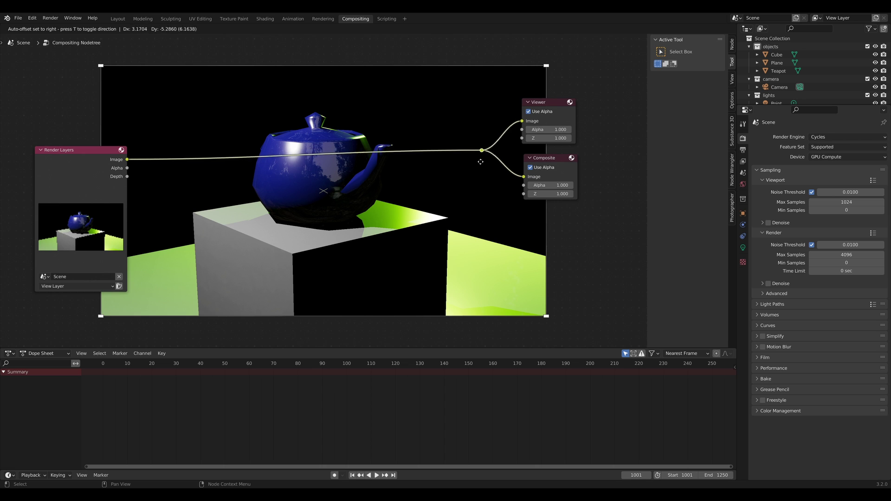
{"action": "left_click", "coordinate": [479, 167]}
- Insert a Transform node into the image link right after Render Layers
{"action": "middle_click_drag", "start_coordinate": [392, 195], "coordinate": [381, 228]}
{"action": "scroll", "coordinate": [390, 195], "scroll_direction": "down", "scroll_amount": 5}
{"action": "scroll", "coordinate": [396, 255], "scroll_direction": "up", "scroll_amount": 6}
{"action": "scroll", "coordinate": [397, 212], "scroll_direction": "up", "scroll_amount": 4}
{"action": "scroll", "coordinate": [396, 217], "scroll_direction": "down", "scroll_amount": 2}
{"action": "key", "text": "shift+a"}
{"action": "type", "text": "stransform"}
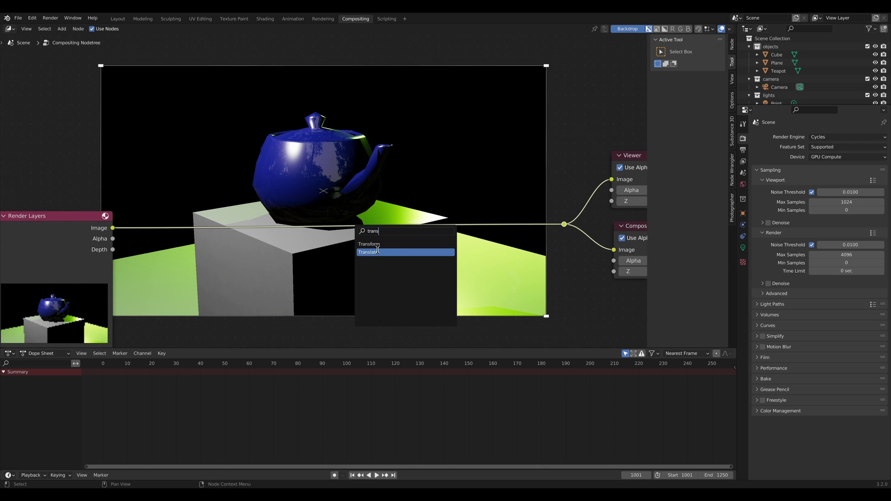
{"action": "key", "text": "Return"}
{"action": "left_click", "coordinate": [186, 225]}
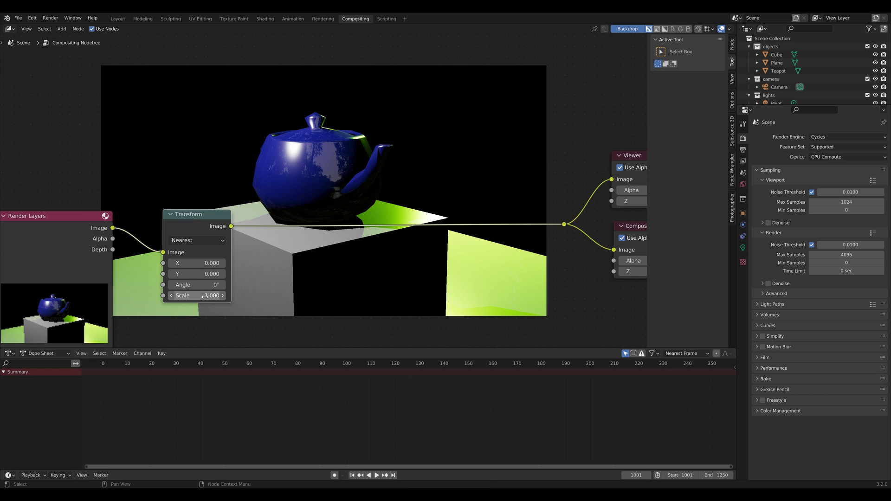
- Set the Transform node's scale to 0.1
{"action": "double_click", "coordinate": [217, 298]}
{"action": "key", "text": "BackSpace"}
{"action": "type", "text": "0.1"}
{"action": "key", "text": "Return"}
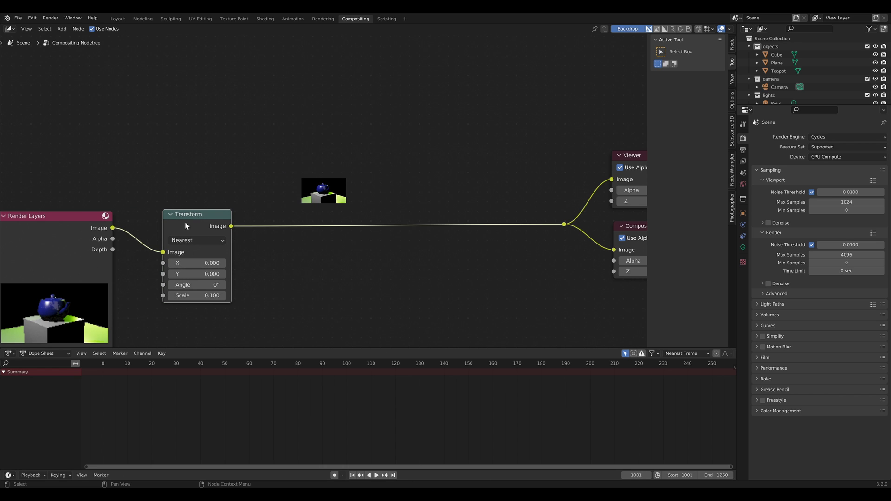
- Duplicate the Transform node into the link before the reroute and set the copy's scale to 10
{"action": "key", "text": "shift+d"}
{"action": "left_click", "coordinate": [419, 217]}
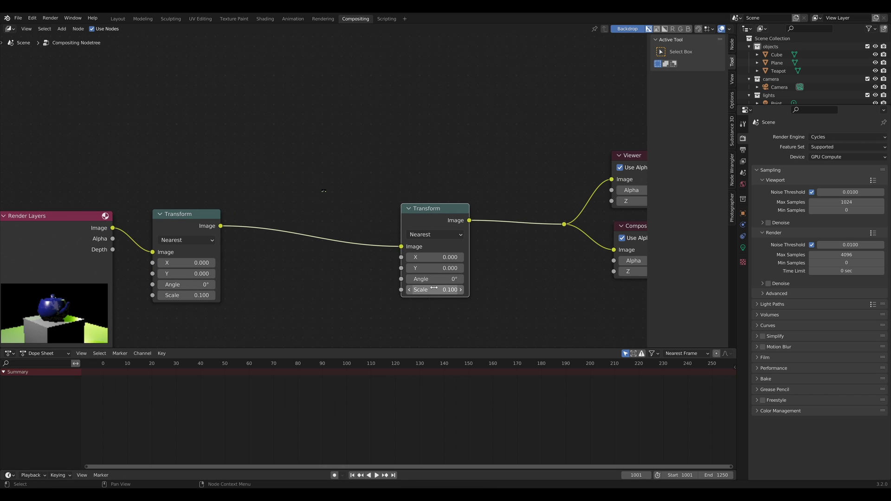
{"action": "left_click", "coordinate": [433, 289]}
{"action": "type", "text": "10"}
{"action": "key", "text": "Return"}
- Compare the backdrop image with both Transform nodes muted and unmuted
{"action": "left_click_drag", "start_coordinate": [162, 157], "coordinate": [427, 324]}
{"action": "key", "text": "m"}
{"action": "key", "text": "m"}
{"action": "key", "text": "m"}
{"action": "key", "text": "m"}
{"action": "key", "text": "m"}
{"action": "key", "text": "m"}
{"action": "scroll", "coordinate": [280, 214], "scroll_direction": "up", "scroll_amount": 1}
{"action": "middle_click_drag", "start_coordinate": [281, 214], "coordinate": [231, 249]}
{"action": "middle_click_drag", "start_coordinate": [291, 234], "coordinate": [348, 236]}
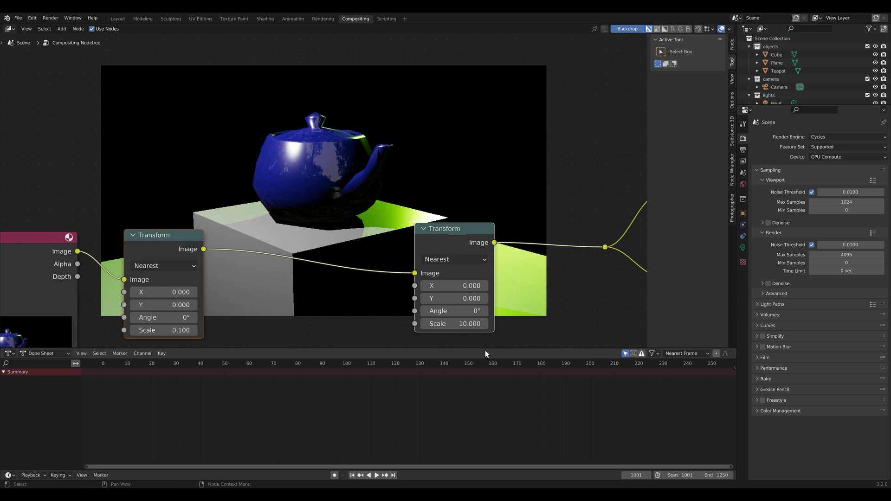
{"action": "key", "text": "m"}
{"action": "key", "text": "m"}
{"action": "key", "text": "m"}
{"action": "key", "text": "m"}
{"action": "left_click", "coordinate": [309, 258]}
- Insert a Pixelate node between the two Transform nodes
{"action": "scroll", "coordinate": [309, 258], "scroll_direction": "up", "scroll_amount": 2}
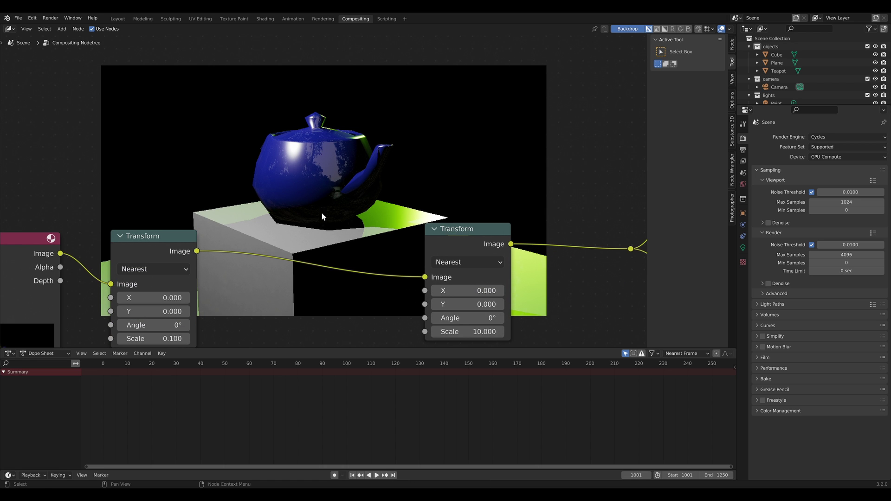
{"action": "key", "text": "shift+a"}
{"action": "type", "text": "pixe"}
{"action": "key", "text": "Return"}
{"action": "left_click", "coordinate": [308, 255]}
{"action": "middle_click_drag", "start_coordinate": [304, 266], "coordinate": [318, 253]}
{"action": "left_click_drag", "start_coordinate": [316, 256], "coordinate": [321, 266]}
- Add a Value node that drives the second Transform's scale directly and the first's through a Math node dividing 1 by it
{"action": "scroll", "coordinate": [307, 256], "scroll_direction": "down", "scroll_amount": 3}
{"action": "middle_click_drag", "start_coordinate": [306, 249], "coordinate": [335, 272]}
{"action": "scroll", "coordinate": [335, 273], "scroll_direction": "down", "scroll_amount": 1}
{"action": "key", "text": "shift+a"}
{"action": "left_click", "coordinate": [262, 210]}
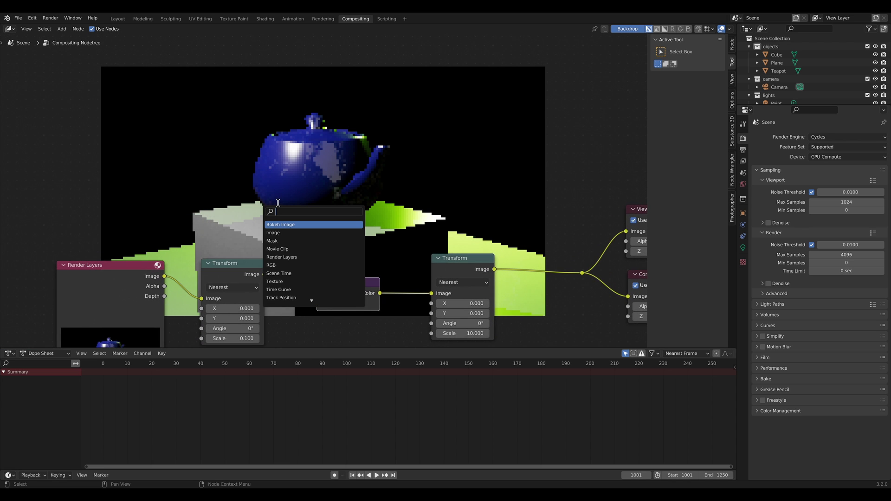
{"action": "type", "text": "add"}
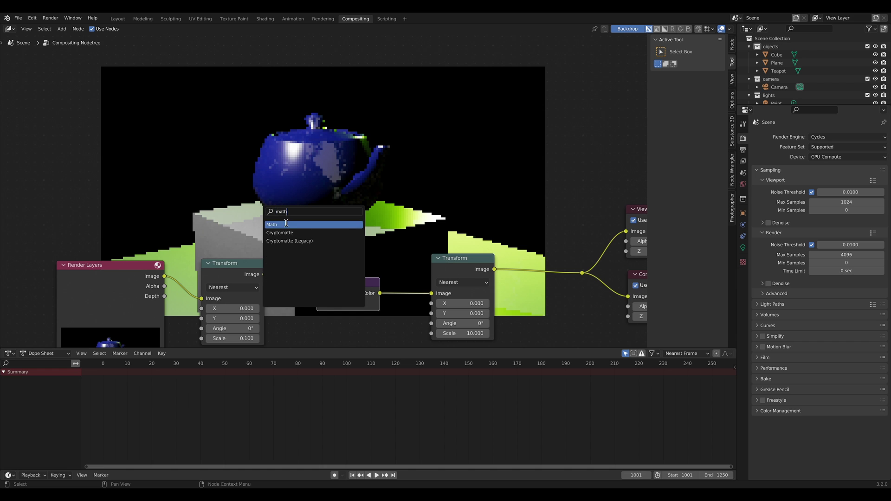
{"action": "key", "text": "Return"}
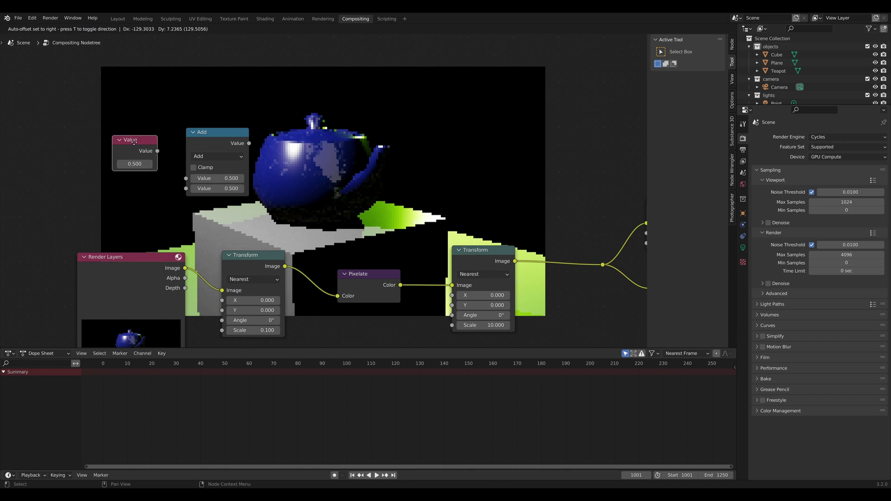
{"action": "left_click", "coordinate": [128, 149]}
{"action": "left_click_drag", "start_coordinate": [139, 149], "coordinate": [458, 322]}
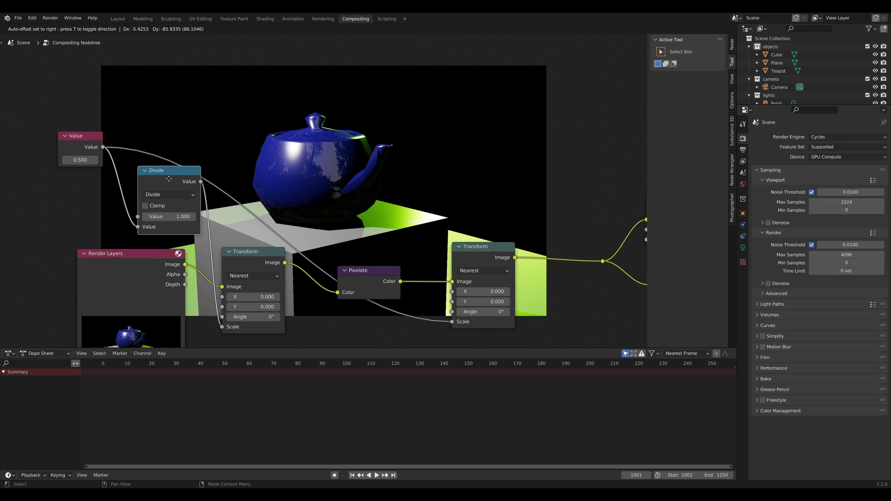
{"action": "left_click", "coordinate": [153, 184]}
- Set the Value node that controls both scales to 5
{"action": "left_click_drag", "start_coordinate": [84, 159], "coordinate": [139, 160]}
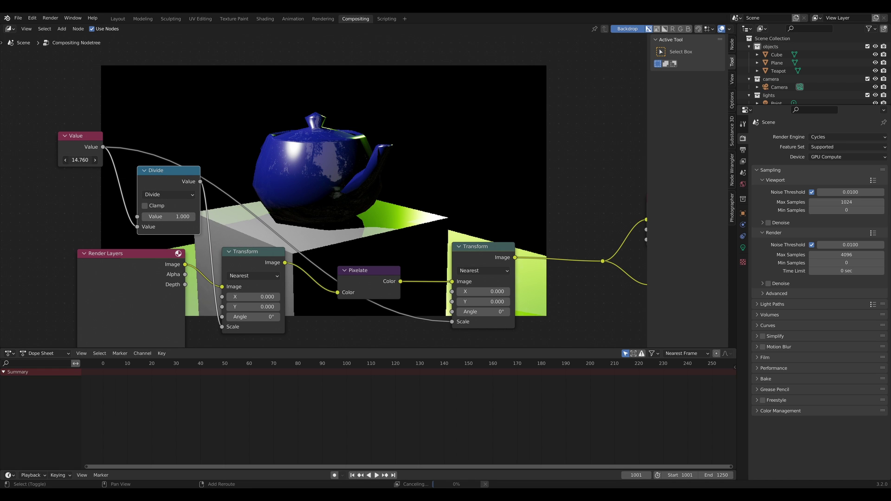
{"action": "mouse_move", "coordinate": [79, 159]}
{"action": "left_mouse_down"}
{"action": "mouse_move", "coordinate": [182, 159]}
{"action": "mouse_move", "coordinate": [64, 160]}
{"action": "left_mouse_up"}
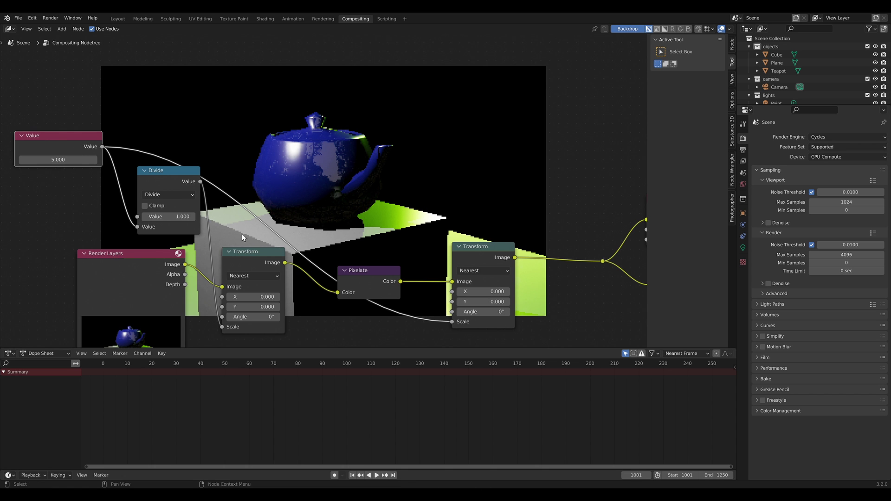
{"action": "middle_click_drag", "start_coordinate": [242, 233], "coordinate": [273, 272]}
{"action": "scroll", "coordinate": [274, 272], "scroll_direction": "down", "scroll_amount": 3}
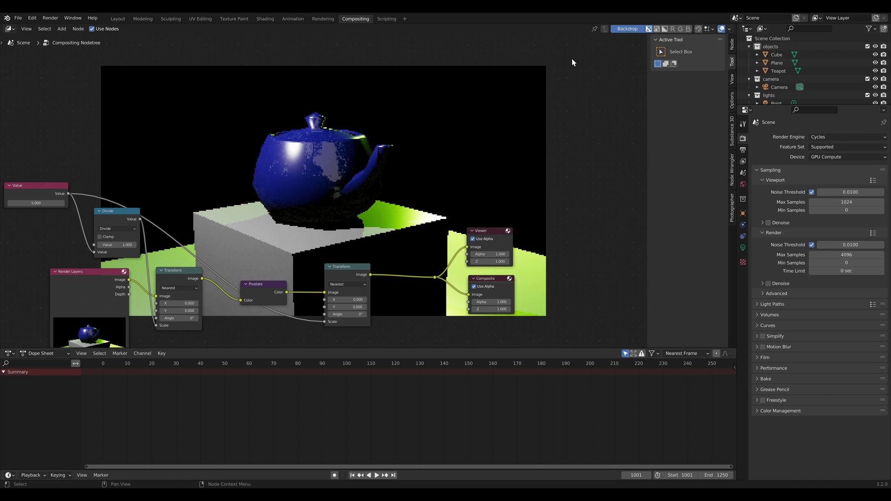
{"action": "middle_click_drag", "start_coordinate": [293, 163], "coordinate": [400, 190]}
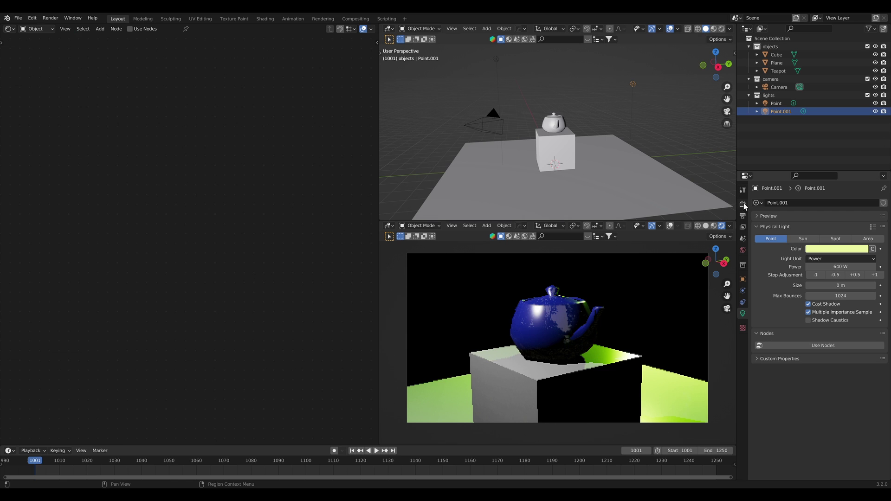
- Add an Image Texture node to the plane's retro shader material
{"action": "left_click", "coordinate": [743, 204]}
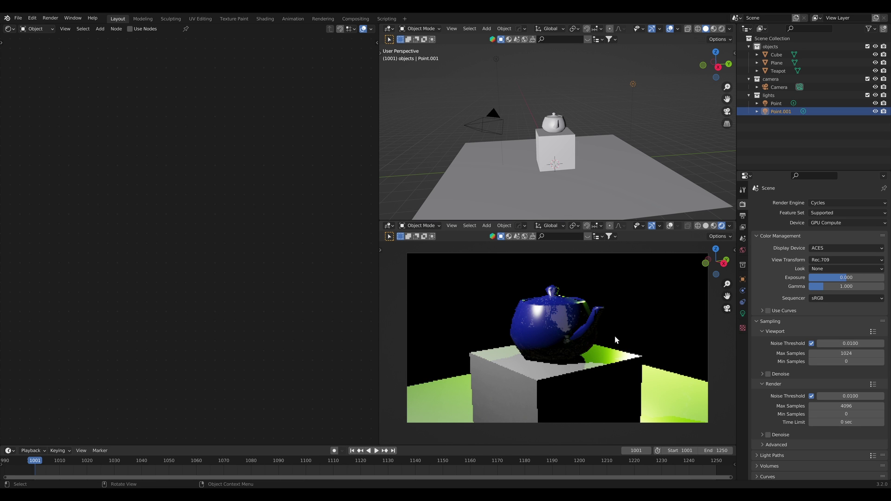
{"action": "mouse_move", "coordinate": [514, 371]}
{"action": "middle_mouse_down"}
{"action": "mouse_move", "coordinate": [492, 363]}
{"action": "mouse_move", "coordinate": [514, 378]}
{"action": "middle_mouse_up"}
{"action": "left_click", "coordinate": [499, 365]}
{"action": "scroll", "coordinate": [169, 241], "scroll_direction": "up", "scroll_amount": 2}
{"action": "middle_click_drag", "start_coordinate": [169, 241], "coordinate": [255, 246]}
{"action": "key", "text": "shift+a"}
{"action": "type", "text": "sim"}
{"action": "key", "text": "Return"}
{"action": "left_click", "coordinate": [139, 202]}
- Load blue-clouds-countryside-9283.jpg from the Landscapes folder into the Image Texture node
{"action": "left_click", "coordinate": [154, 216]}
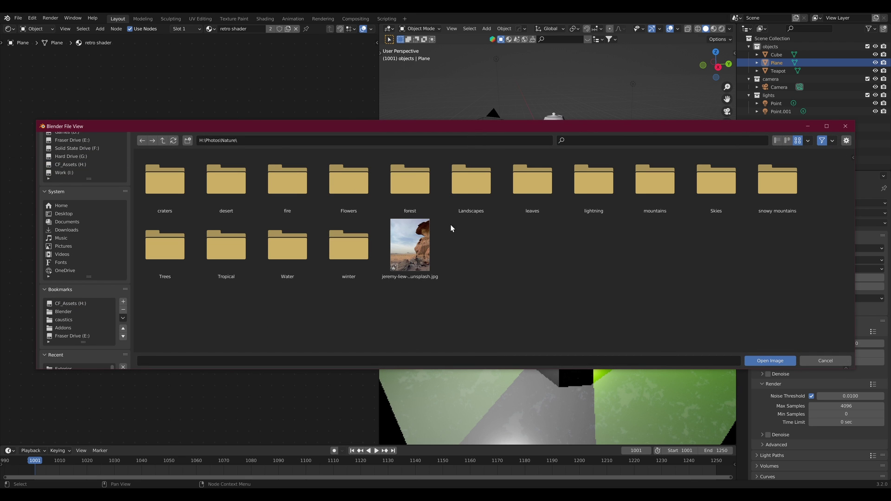
{"action": "double_click", "coordinate": [471, 180]}
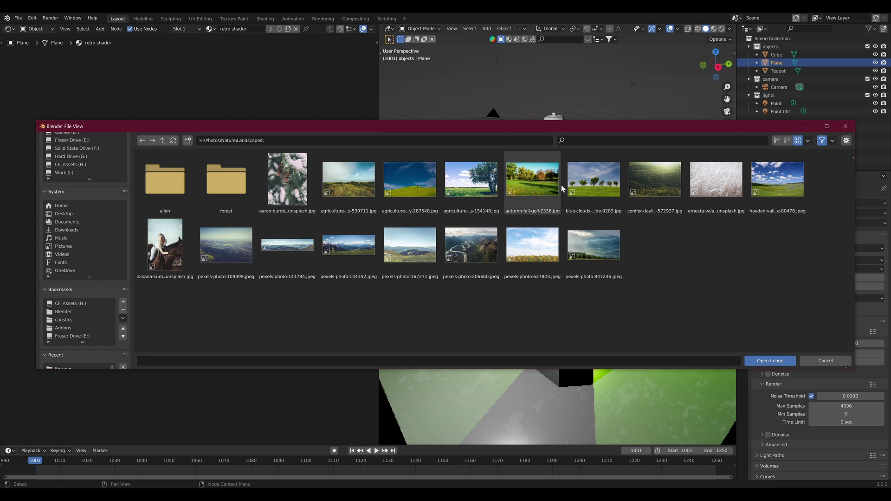
{"action": "double_click", "coordinate": [617, 183]}
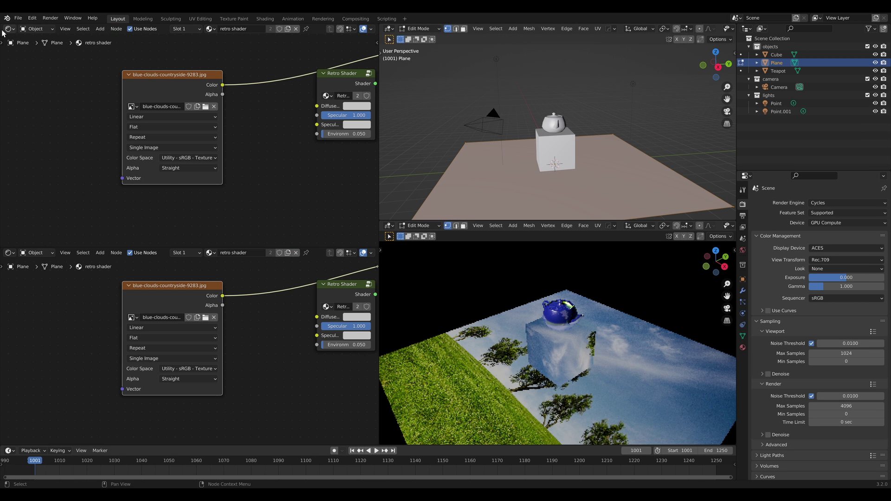
- Show the plane's UVs over the landscape image in a UV Editor and shrink them to fit within the grass area
{"action": "left_click", "coordinate": [8, 29]}
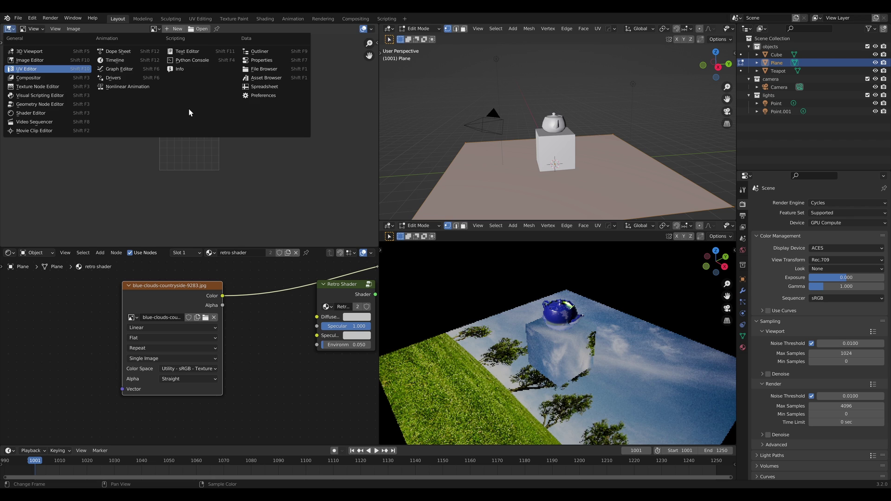
{"action": "scroll", "coordinate": [204, 149], "scroll_direction": "down", "scroll_amount": 4}
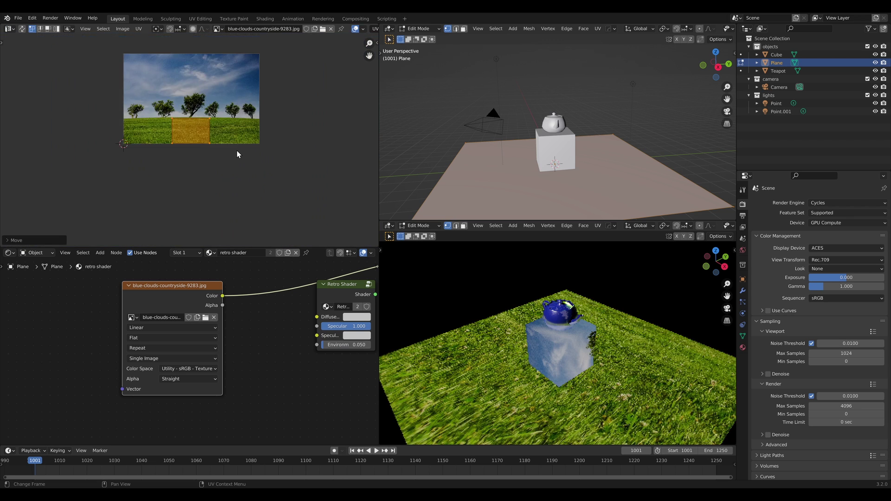
{"action": "scroll", "coordinate": [237, 151], "scroll_direction": "up", "scroll_amount": 4}
{"action": "key", "text": "s"}
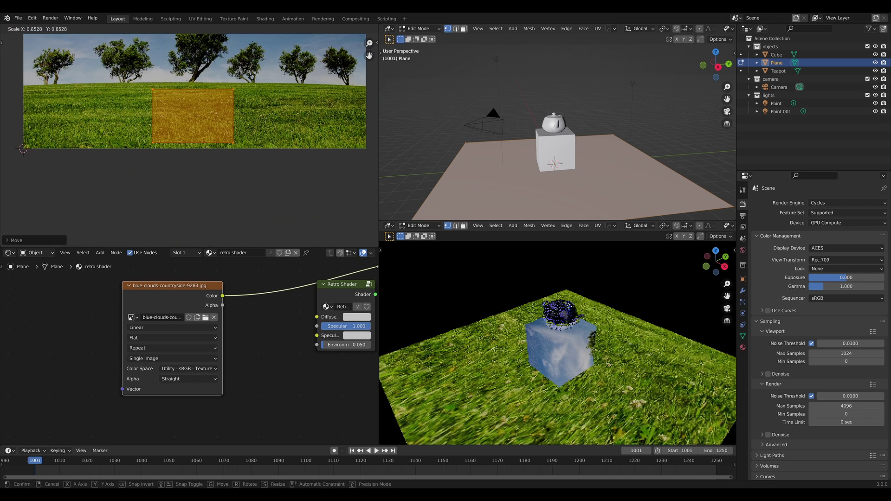
{"action": "left_click", "coordinate": [259, 135]}
{"action": "key", "text": "Tab"}
- Connect the landscape image's Color output to the Retro Shader's Diffuse Color input on the plane's material
{"action": "middle_click_drag", "start_coordinate": [279, 317], "coordinate": [197, 321]}
{"action": "left_click_drag", "start_coordinate": [141, 301], "coordinate": [239, 312]}
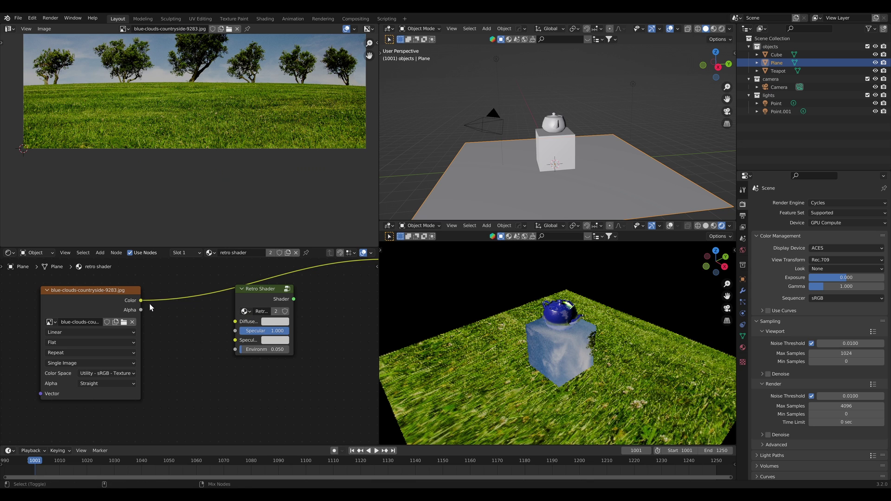
{"action": "left_click_drag", "start_coordinate": [141, 300], "coordinate": [238, 320]}
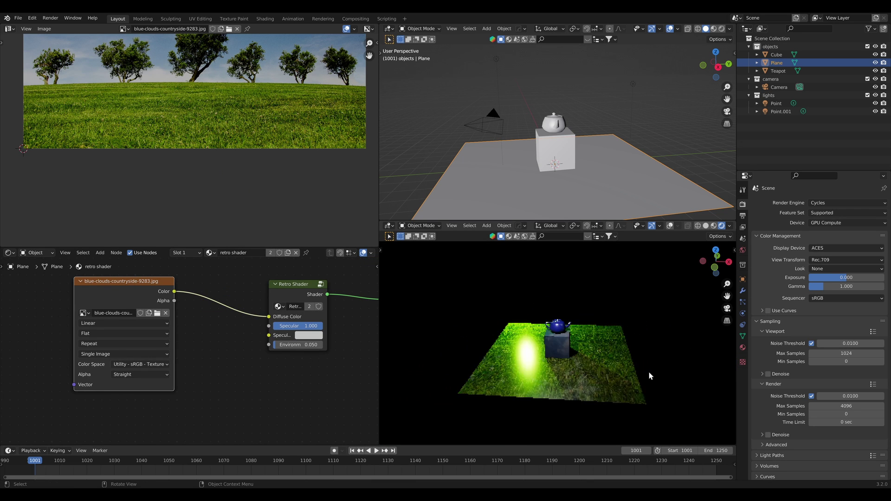
{"action": "middle_click_drag", "start_coordinate": [650, 376], "coordinate": [585, 375]}
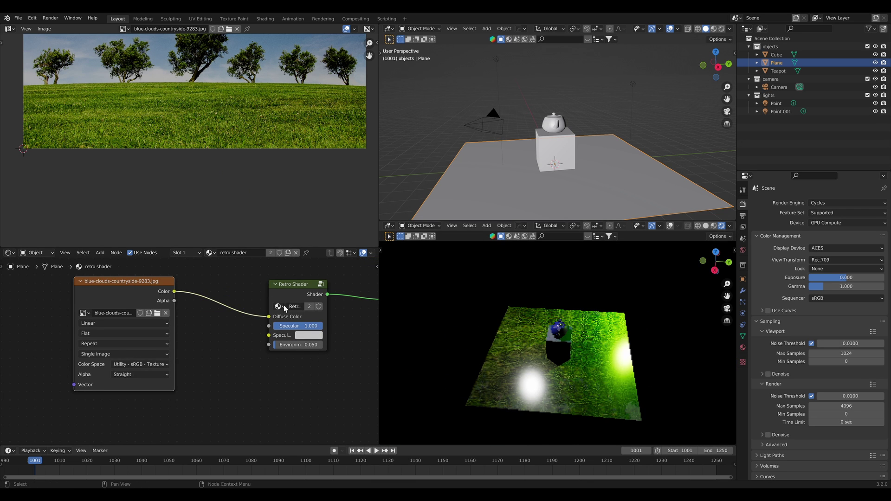
- Feed the landscape image's color through a Gamma node set to 3.210 into the Retro Shader's Specular input
{"action": "left_click_drag", "start_coordinate": [271, 299], "coordinate": [248, 297]}
{"action": "left_click_drag", "start_coordinate": [279, 291], "coordinate": [279, 288]}
{"action": "left_click_drag", "start_coordinate": [309, 325], "coordinate": [257, 324]}
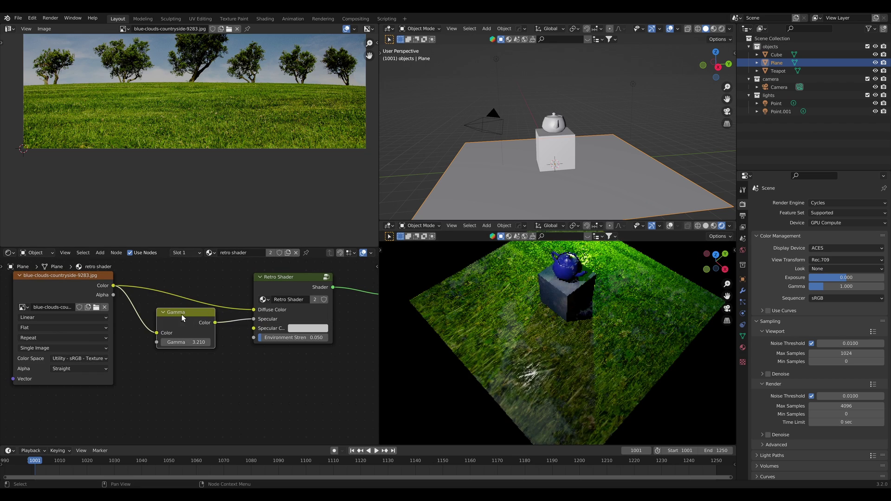
{"action": "left_click_drag", "start_coordinate": [182, 318], "coordinate": [179, 326]}
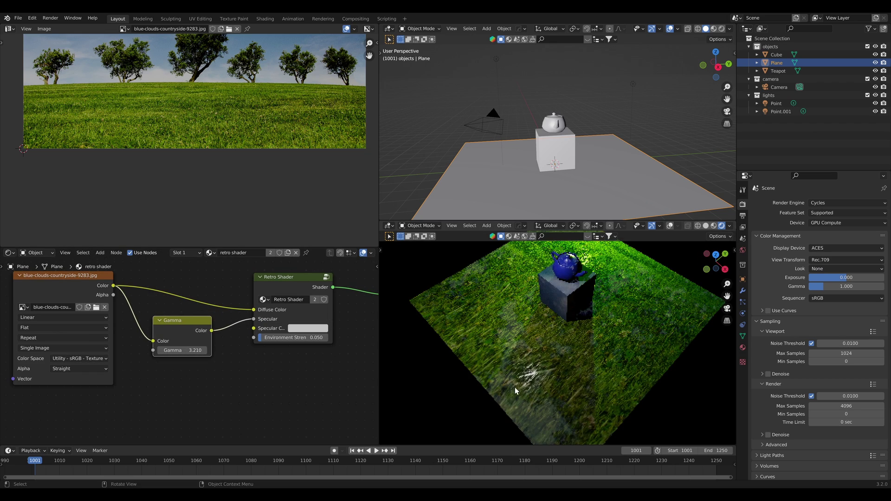
- Hide the Point.001 light in the viewport
{"action": "middle_click_drag", "start_coordinate": [534, 388], "coordinate": [565, 379]}
{"action": "left_click", "coordinate": [875, 111]}
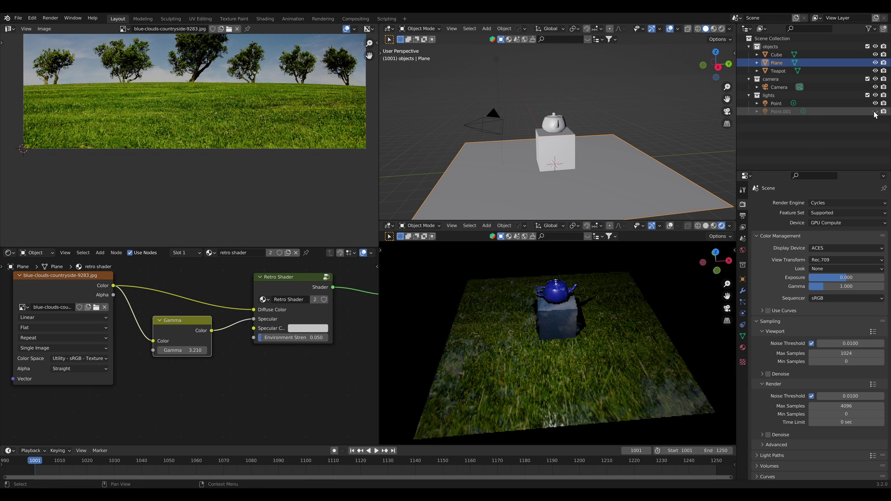
{"action": "middle_click_drag", "start_coordinate": [658, 388], "coordinate": [556, 395]}
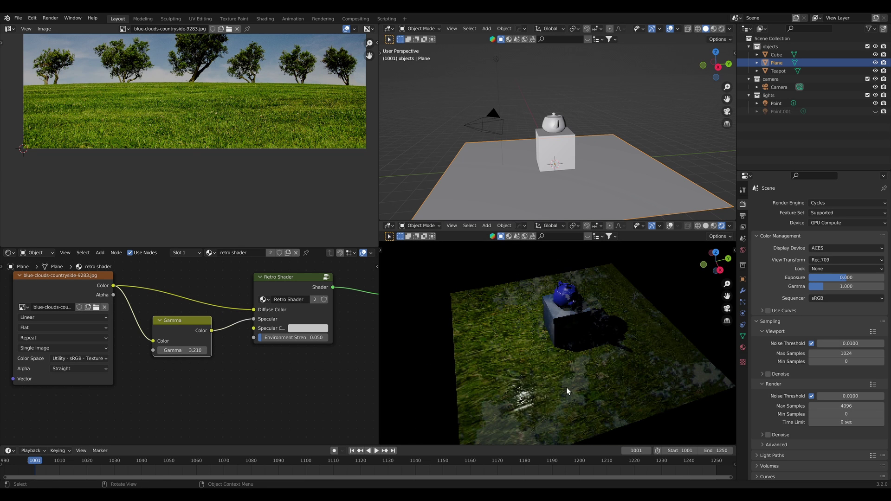
{"action": "middle_click_drag", "start_coordinate": [587, 350], "coordinate": [530, 338]}
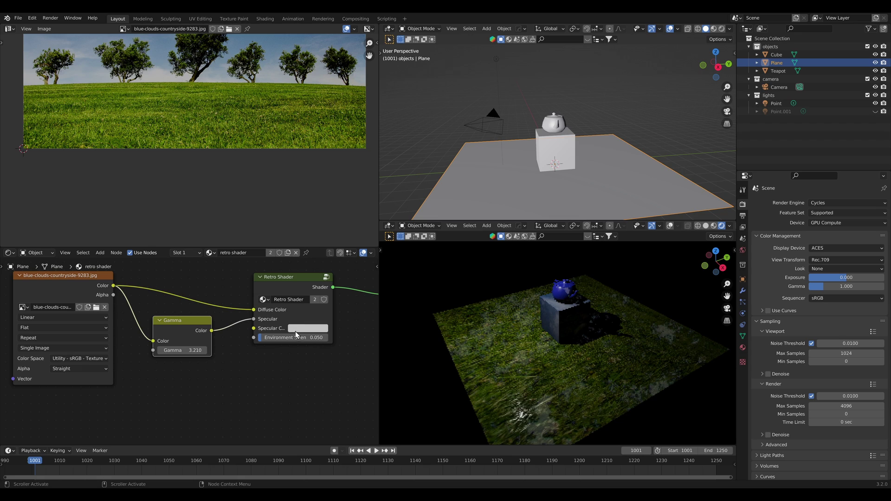
- Set the Environment Strength of the plane's Retro Shader to 0
{"action": "left_click_drag", "start_coordinate": [291, 338], "coordinate": [258, 338], "text": "shift"}
{"action": "middle_click_drag", "start_coordinate": [558, 360], "coordinate": [582, 368]}
{"action": "scroll", "coordinate": [628, 357], "scroll_direction": "up", "scroll_amount": 4}
- Move the Point light farther from the objects and raise its power to 40960 W
{"action": "left_click", "coordinate": [781, 106]}
{"action": "scroll", "coordinate": [519, 174], "scroll_direction": "down", "scroll_amount": 3}
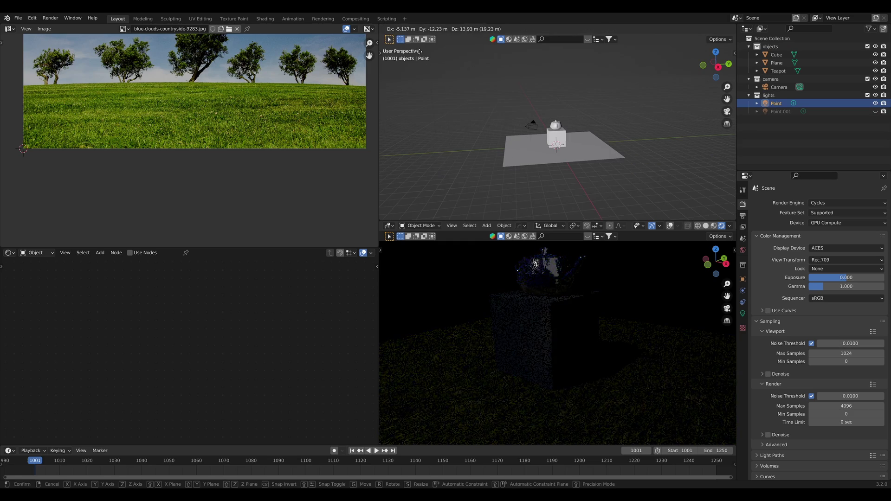
{"action": "left_click", "coordinate": [742, 313]}
{"action": "left_click", "coordinate": [874, 278]}
- Reposition the Point light high above and well away from the plane to adjust the teapot's lighting and shadow
{"action": "middle_click_drag", "start_coordinate": [551, 302], "coordinate": [632, 306]}
{"action": "scroll", "coordinate": [632, 307], "scroll_direction": "down", "scroll_amount": 2}
{"action": "middle_click_drag", "start_coordinate": [550, 151], "coordinate": [575, 167]}
{"action": "scroll", "coordinate": [623, 148], "scroll_direction": "down", "scroll_amount": 3}
{"action": "key", "text": "g"}
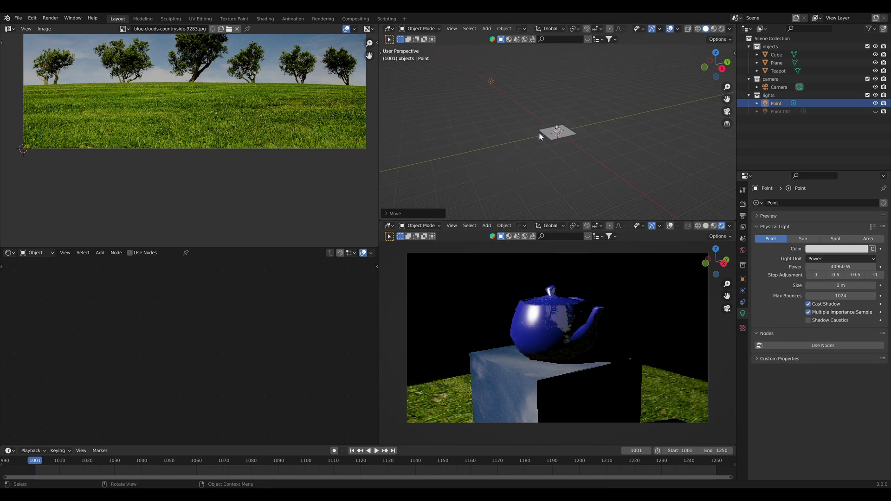
{"action": "left_click", "coordinate": [538, 109]}
{"action": "middle_click_drag", "start_coordinate": [536, 111], "coordinate": [692, 136]}
{"action": "key", "text": "g"}
{"action": "left_click", "coordinate": [510, 124]}
{"action": "key", "text": "g"}
{"action": "left_click", "coordinate": [709, 149]}
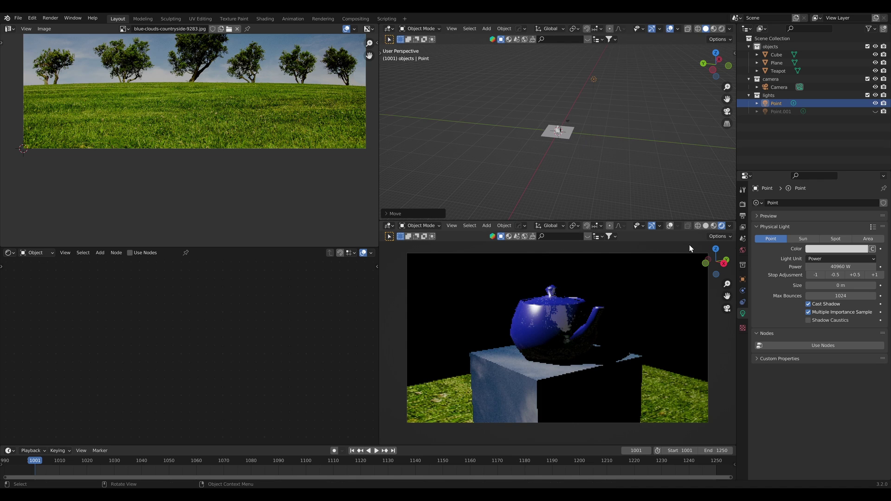
- Select the plane to show its material nodes, and deselect all objects in the 3D view
{"action": "left_click", "coordinate": [681, 392]}
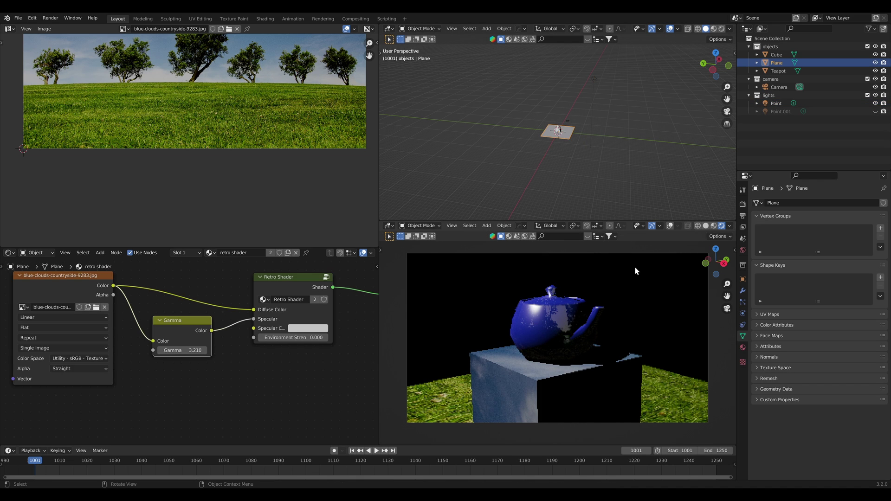
{"action": "scroll", "coordinate": [615, 179], "scroll_direction": "up", "scroll_amount": 8}
{"action": "key", "text": "alt+a"}
{"action": "middle_click_drag", "start_coordinate": [613, 174], "coordinate": [575, 171]}
{"action": "scroll", "coordinate": [575, 172], "scroll_direction": "up", "scroll_amount": 1}
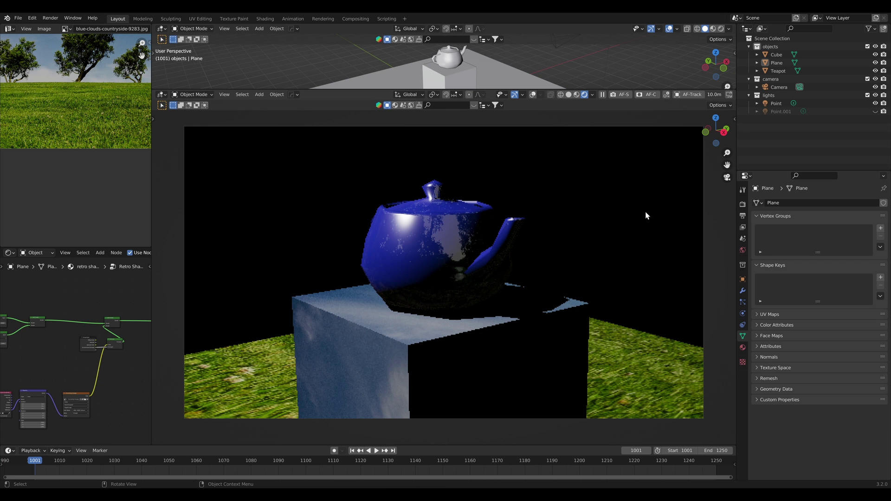
- Change the Color Management view transform to Raw in the render settings
{"action": "left_click", "coordinate": [743, 204]}
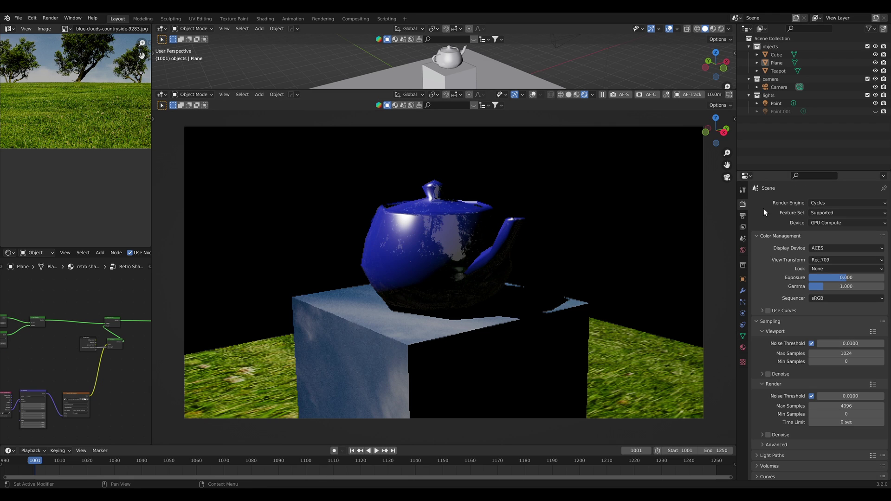
{"action": "left_click", "coordinate": [827, 259]}
{"action": "left_click", "coordinate": [822, 322]}
{"action": "left_click", "coordinate": [832, 258]}
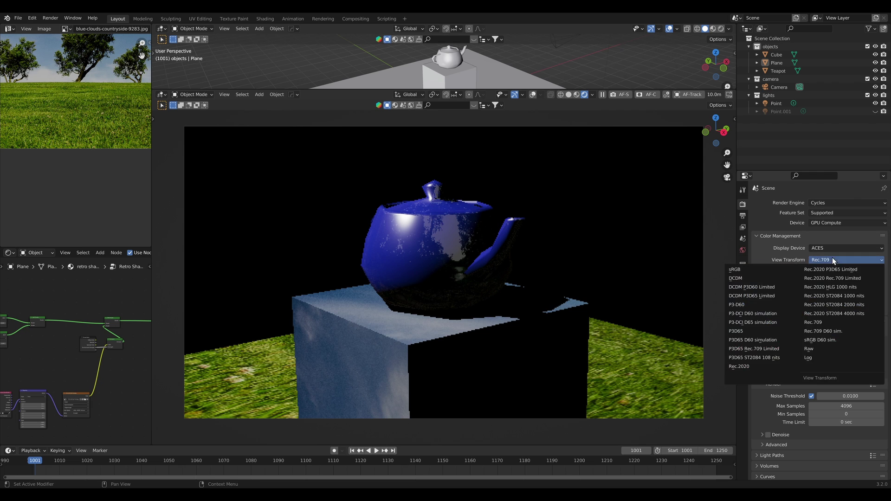
{"action": "left_click", "coordinate": [827, 349]}
- Try a Color Management gamma of 2.2, and set the gamma to 2.4
{"action": "left_click", "coordinate": [834, 287]}
{"action": "type", "text": "2.2"}
{"action": "key", "text": "Return"}
{"action": "left_click", "coordinate": [847, 287]}
{"action": "type", "text": "2.4"}
{"action": "key", "text": "Return"}
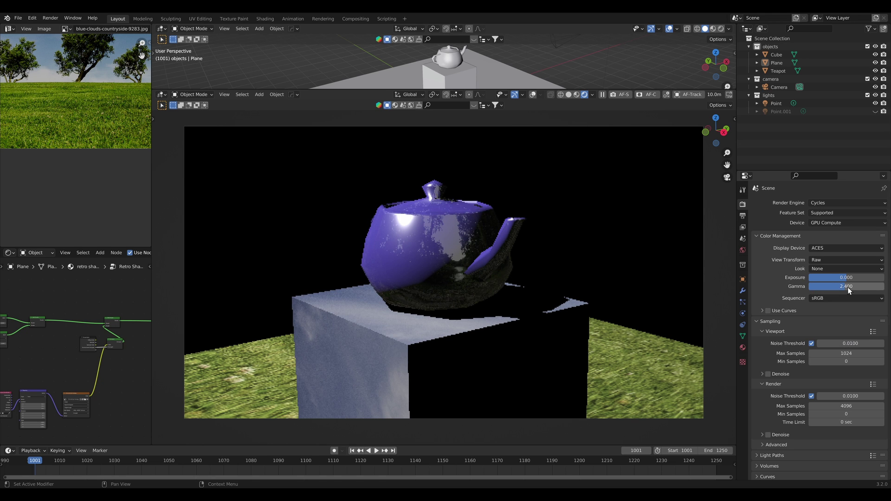
{"action": "left_click", "coordinate": [847, 287]}
{"action": "key", "text": "Return"}
- Examine the rendered teapot scene from several angles and the Retro Shader group's node network, ending in the camera view
{"action": "middle_click_drag", "start_coordinate": [468, 308], "coordinate": [494, 327]}
{"action": "scroll", "coordinate": [529, 300], "scroll_direction": "up", "scroll_amount": 3}
{"action": "scroll", "coordinate": [532, 303], "scroll_direction": "up", "scroll_amount": 2}
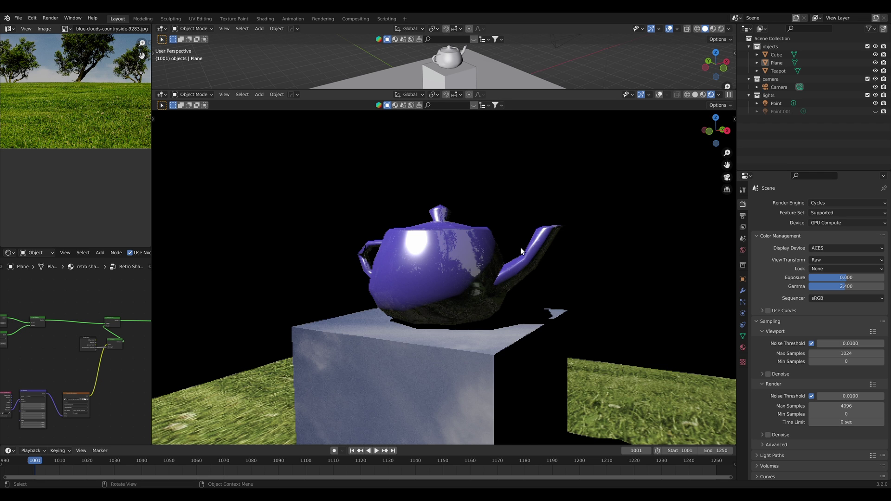
{"action": "middle_click_drag", "start_coordinate": [521, 251], "coordinate": [580, 302]}
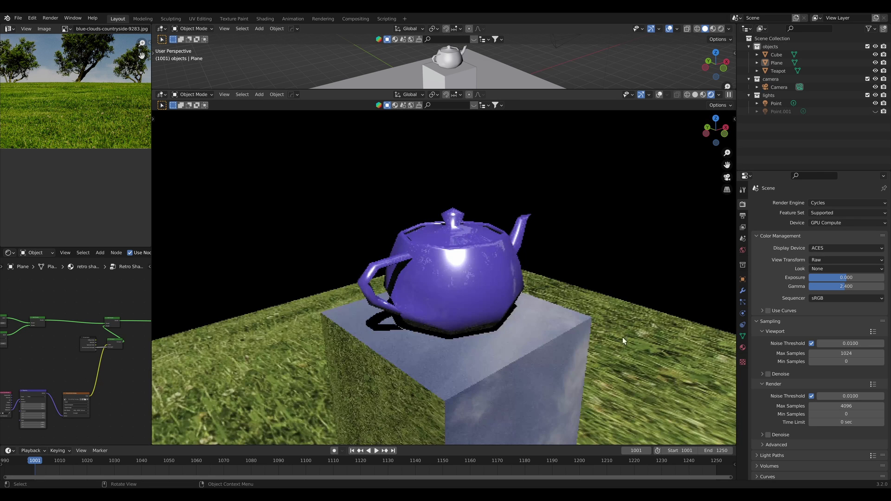
{"action": "key", "text": "ctrl+space"}
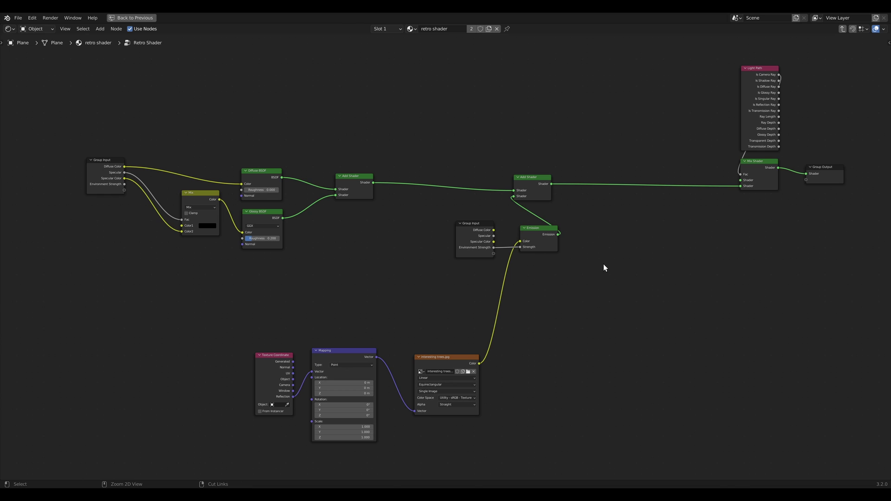
{"action": "key", "text": "ctrl+space"}
{"action": "middle_click_drag", "start_coordinate": [569, 299], "coordinate": [597, 345]}
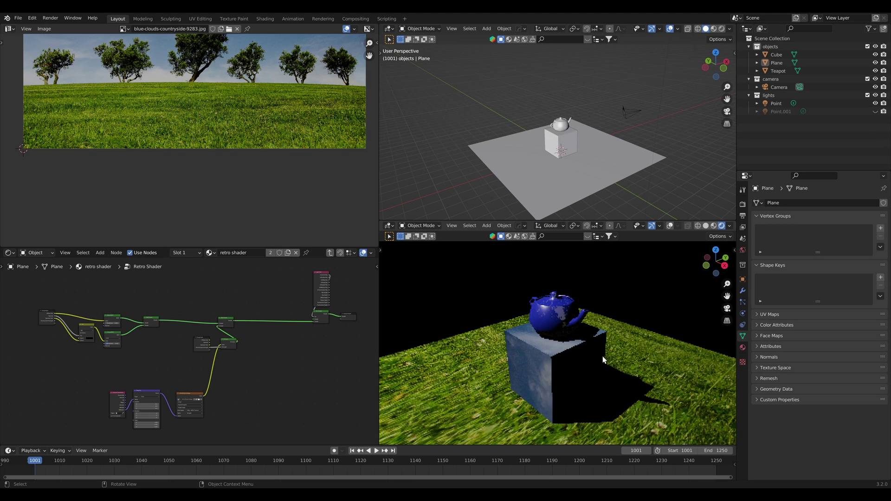
{"action": "key", "text": "KP_0"}
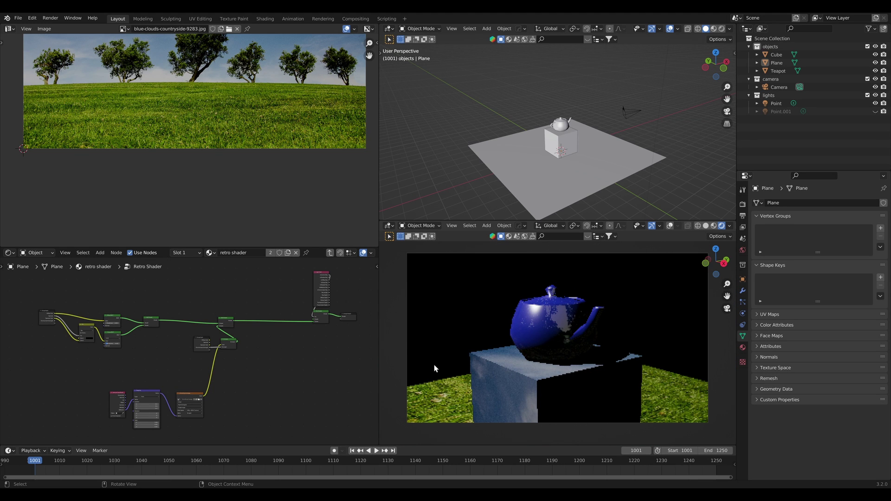